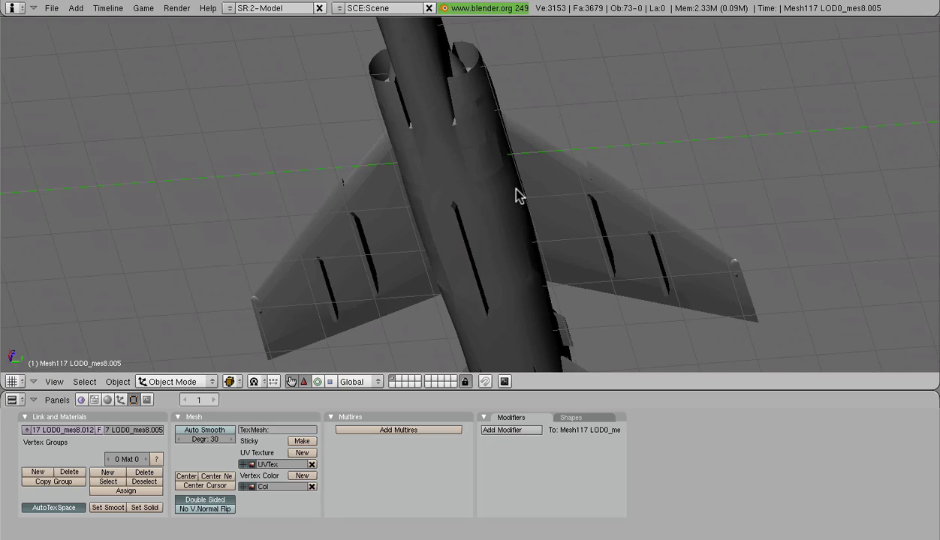
Examine the separate panels on the fuselage side behind the engine intake, from close up and from the whole aircraft.
middle_click_drag(504, 204, 510, 105)
scroll(514, 98, "up", 4)
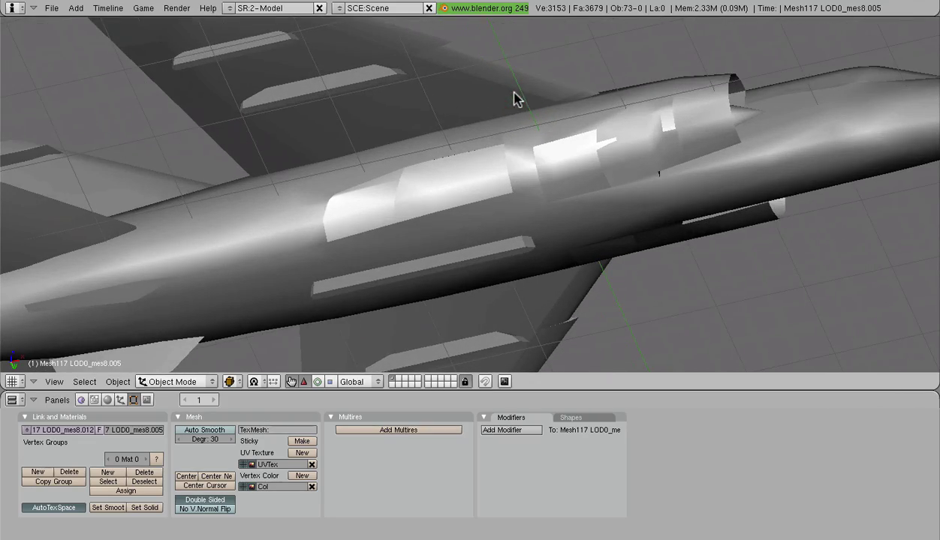
scroll(352, 164, "down", 4)
middle_click_drag(353, 164, 383, 179)
scroll(390, 187, "up", 5)
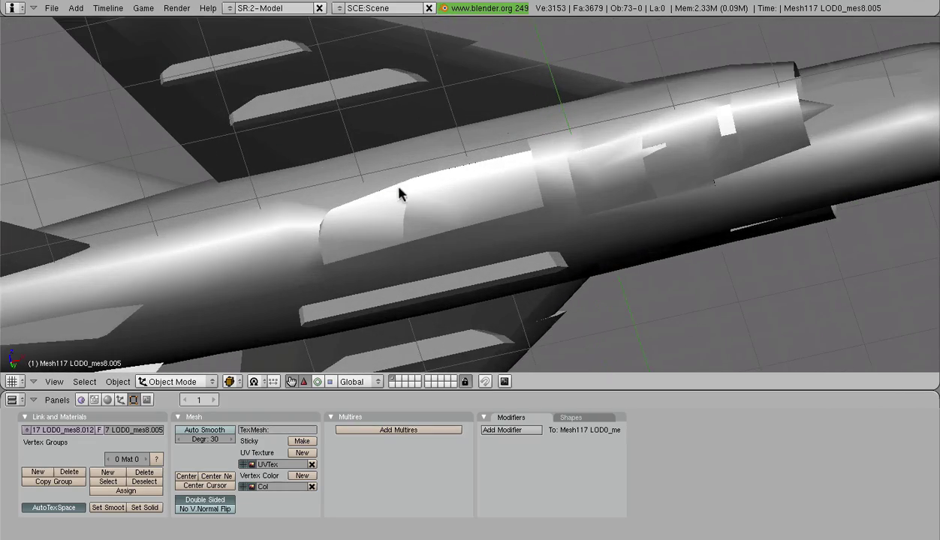
middle_click_drag(481, 201, 444, 223)
key("Tab")
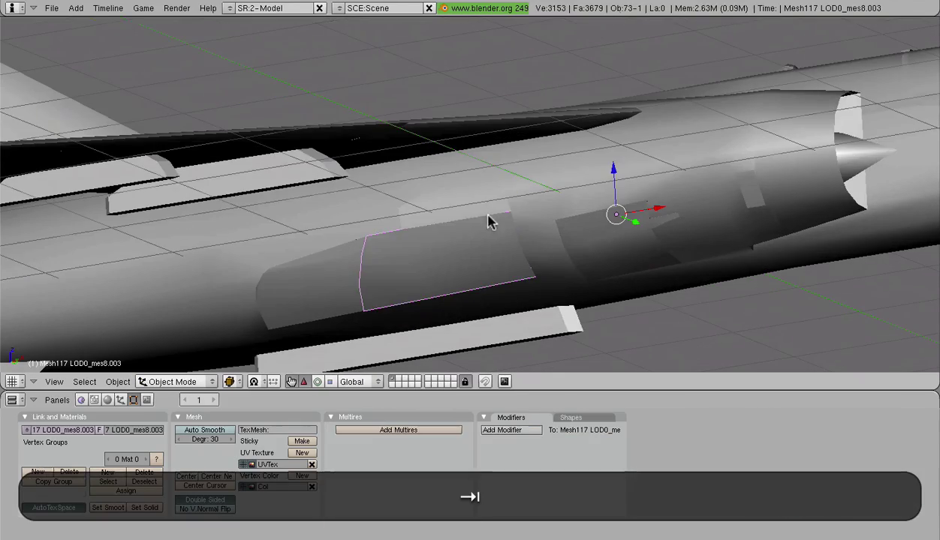
key("Tab")
key("Tab")
right_click(310, 262)
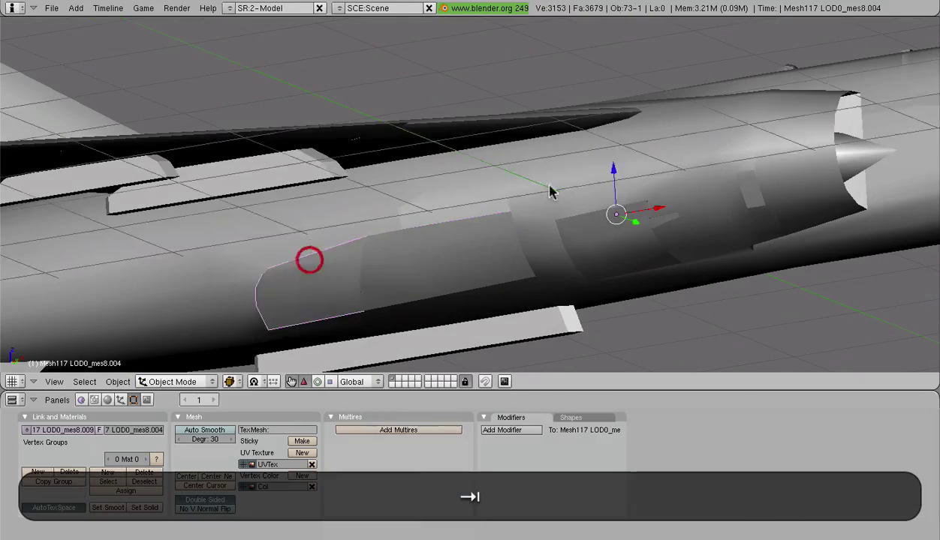
key("a")
middle_click_drag(549, 190, 450, 216)
scroll(577, 167, "down", 3)
scroll(359, 145, "down", 2)
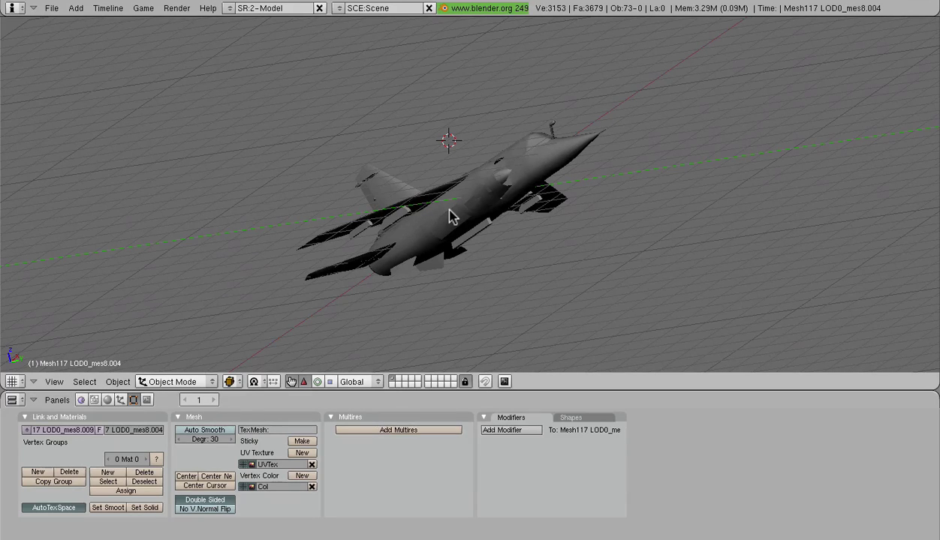
Inspect the mesh of the rectangular fuselage panel behind the intake in Edit Mode.
scroll(449, 217, "up", 4)
middle_click_drag(434, 263, 331, 171)
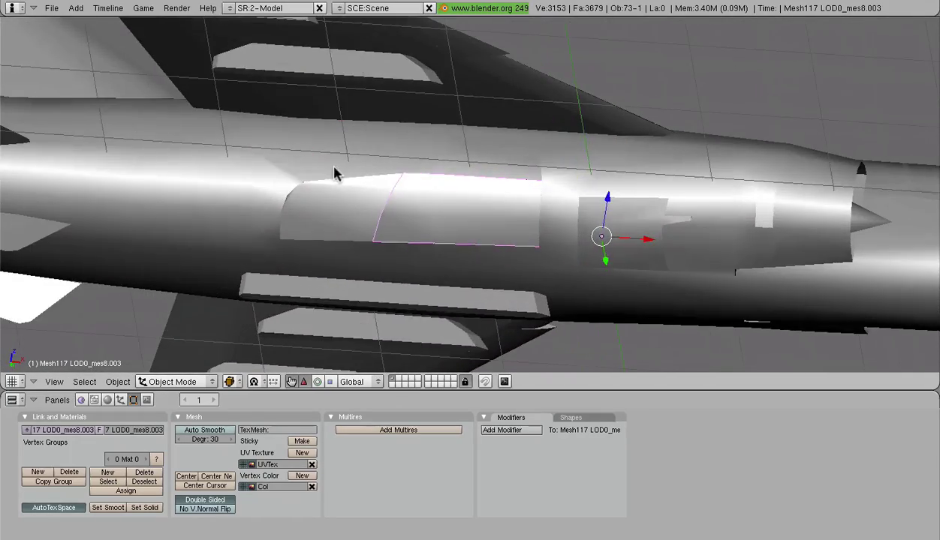
middle_click_drag(615, 197, 344, 194)
key("Tab")
scroll(385, 211, "up", 2)
key("KP_Divide")
key("KP_Divide")
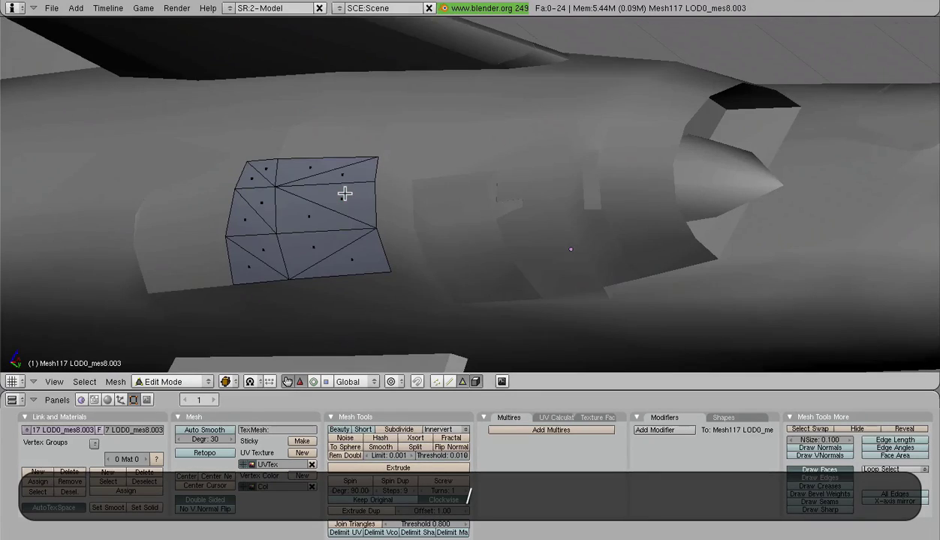
scroll(343, 192, "up", 2)
key("Tab")
In wireframe display, select the panel's rim mesh together with the panel and join them into one object.
right_click(336, 225, "shift")
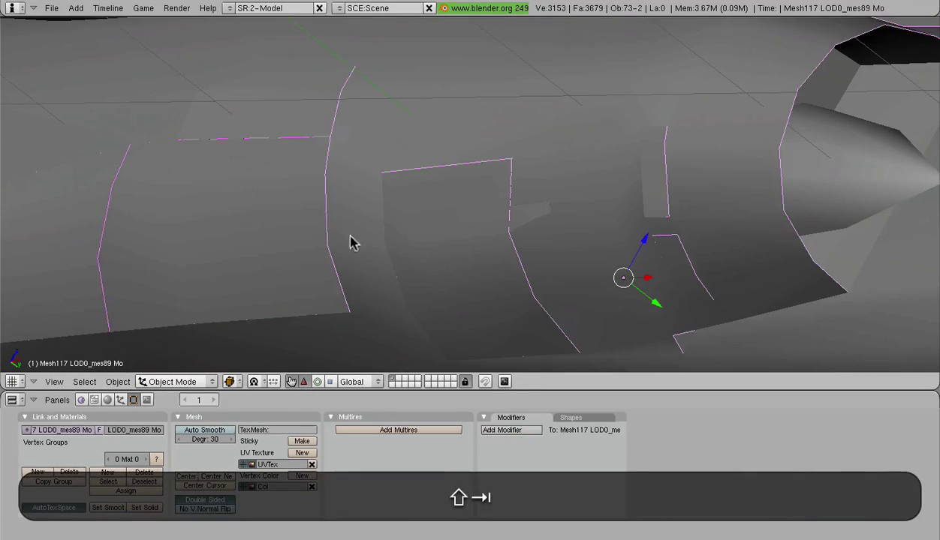
left_click(228, 382)
left_click(263, 362)
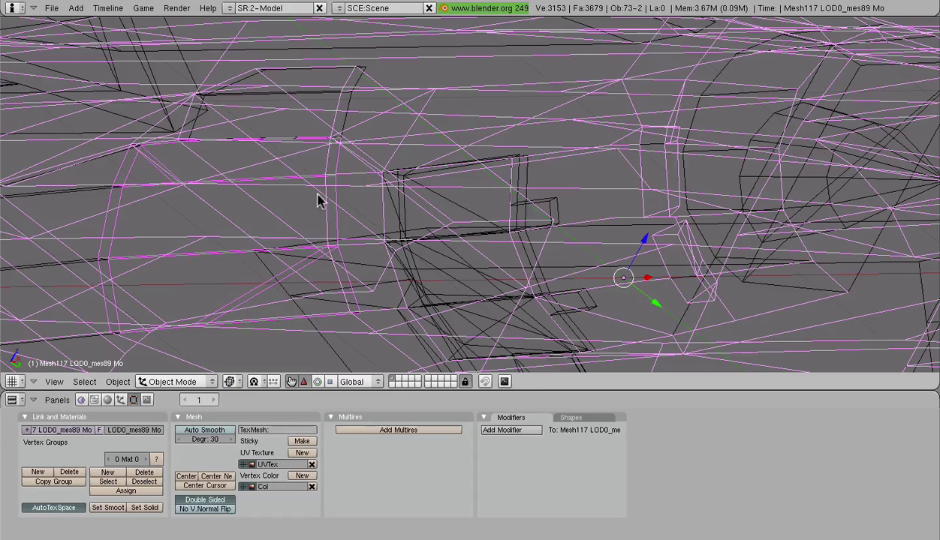
right_click(327, 172)
right_click(327, 168)
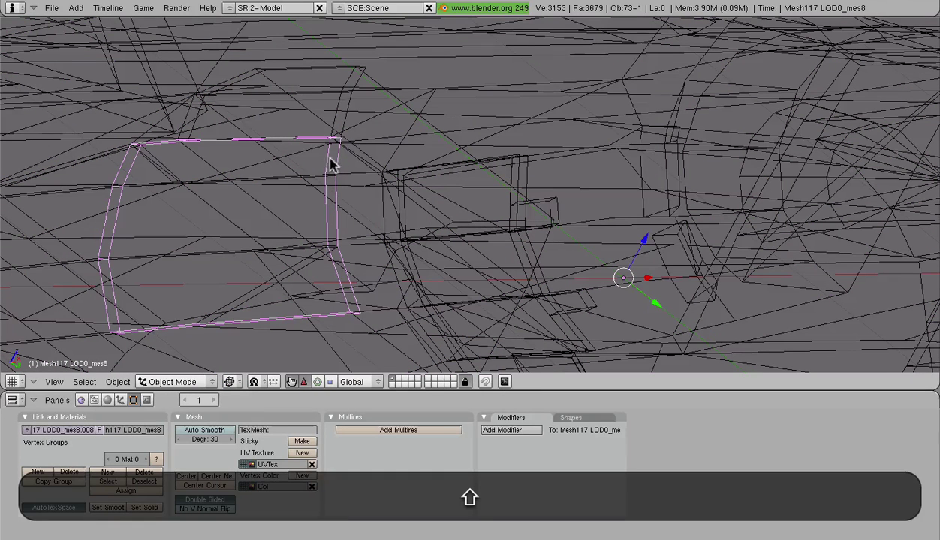
right_click(327, 164, "shift")
key("ctrl+j")
key("Return")
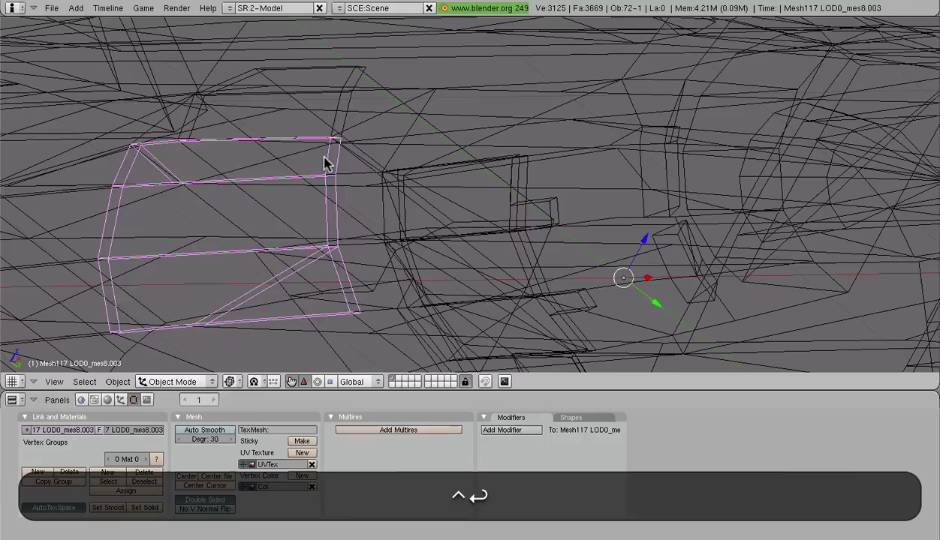
Inspect the joined panel and rim mesh on its own in local view, and return to the whole aircraft with nothing selected.
key("Tab")
key("KP_Divide")
middle_click_drag(302, 153, 240, 225)
key("a")
key("KP_Divide")
key("Tab")
key("a")
Set the viewport draw type back to Solid.
left_click(231, 382)
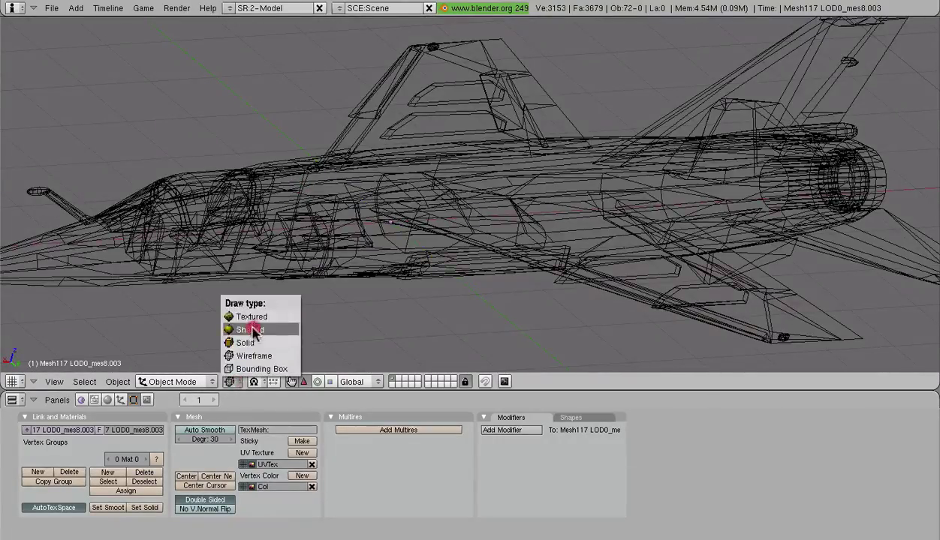
left_click(250, 329)
left_click(232, 381)
left_click(248, 344)
Edit the fuselage mesh on its opposite side and lasso-select the faces forming the front part of the long side panel.
mouse_move(469, 276)
middle_mouse_down()
mouse_move(490, 203)
mouse_move(421, 135)
middle_mouse_up()
right_click(485, 215)
key("Tab")
key("ctrl+KP_1")
scroll(482, 214, "up", 5)
scroll(432, 183, "up", 2)
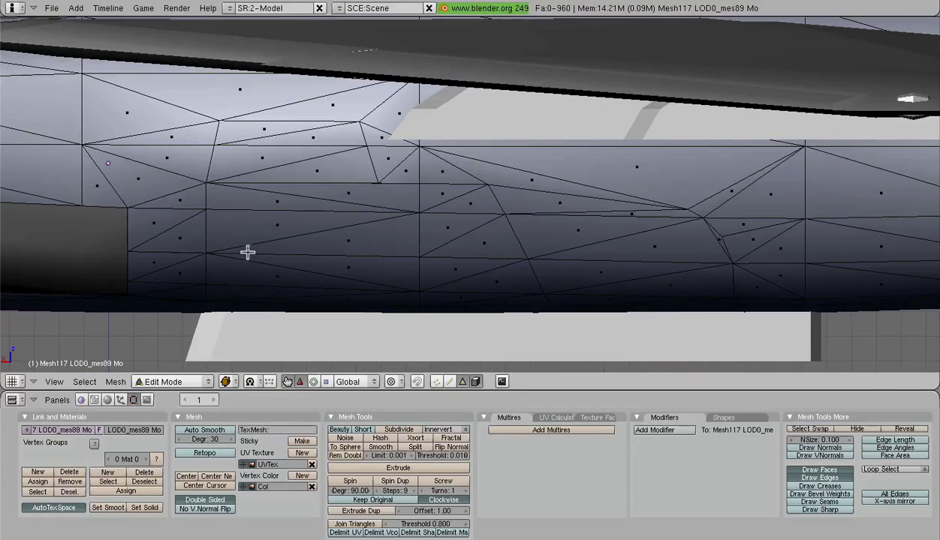
key("ctrl")
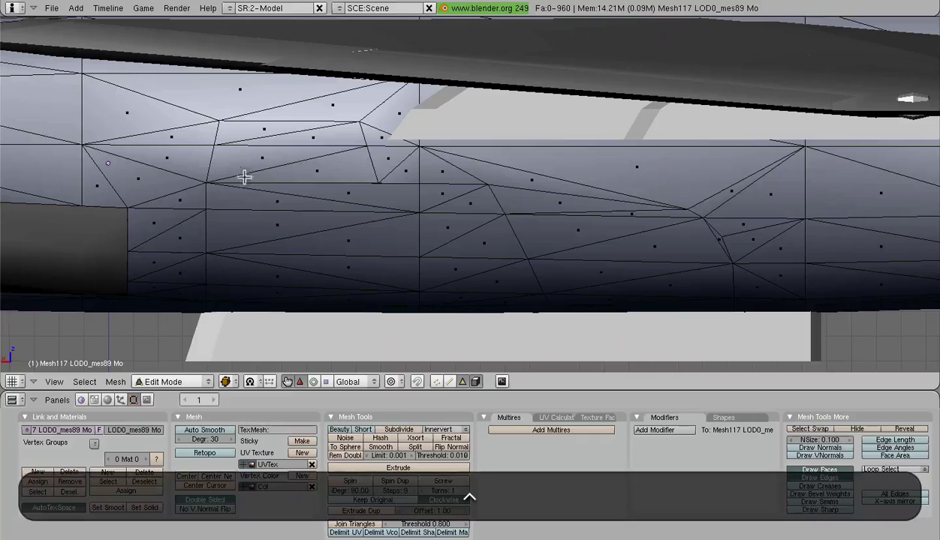
left_click_drag(450, 208, 442, 249, "ctrl")
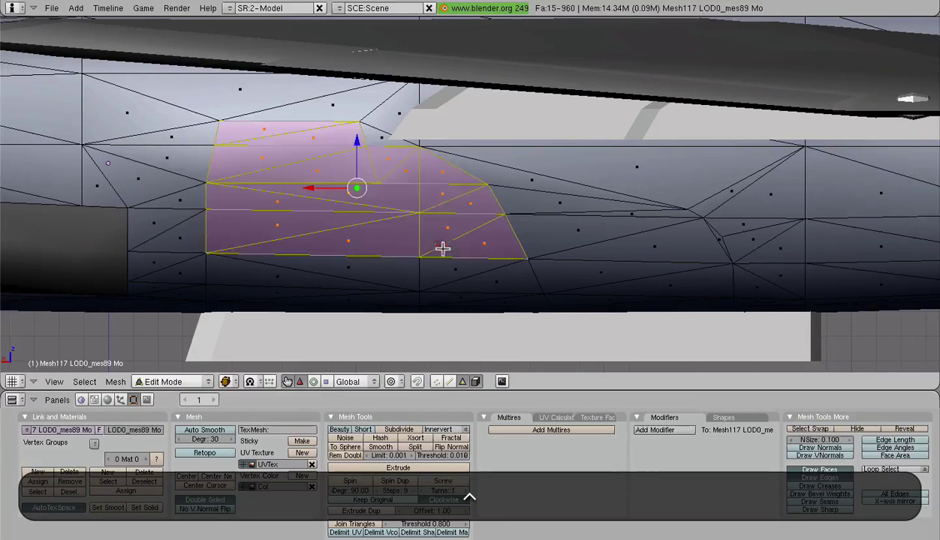
right_click(369, 138, "shift")
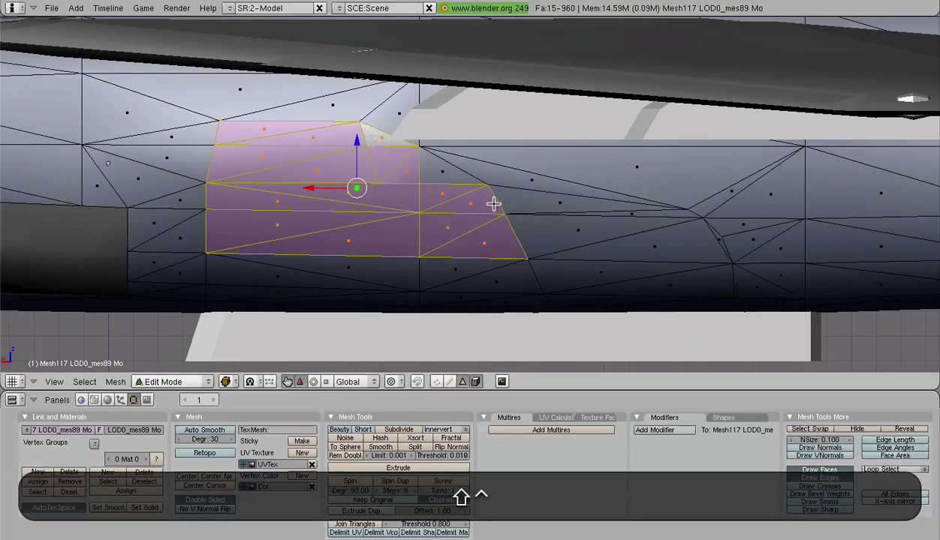
Extend the face selection rearward to the panel's rounded end, adding the missed triangles there and along its lower edge.
middle_click_drag(493, 203, 505, 191, "shift")
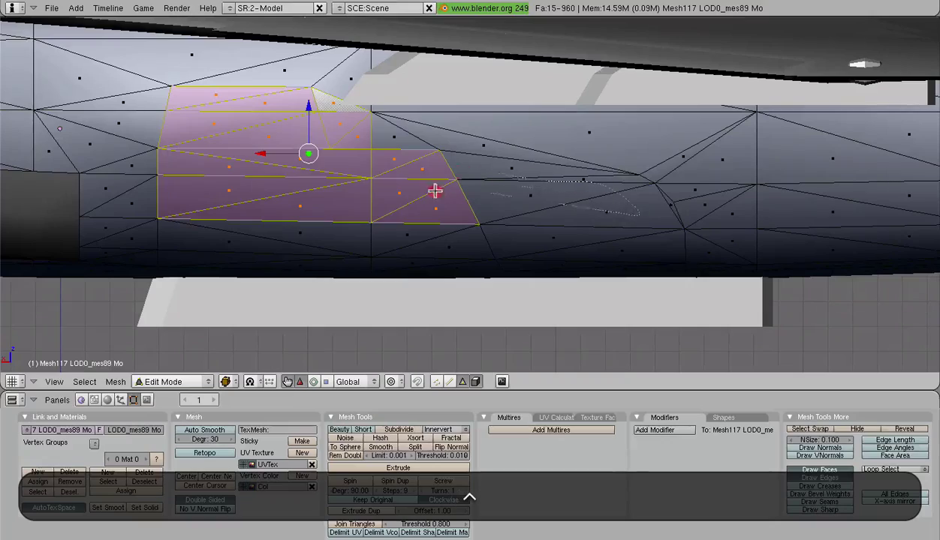
left_click_drag(434, 191, 510, 199, "ctrl")
scroll(487, 191, "up", 3)
right_click(517, 174, "shift")
right_click(414, 235, "shift")
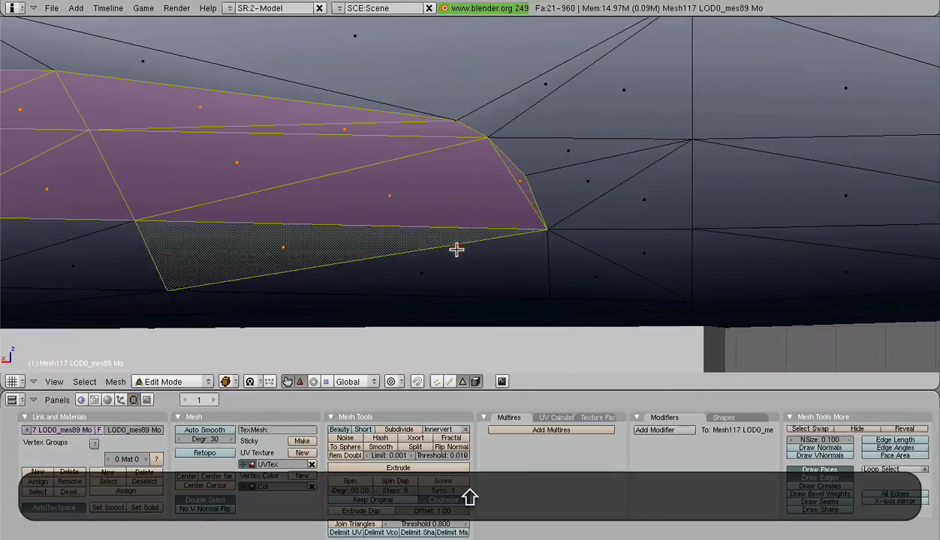
right_click(458, 251, "shift")
Add the remaining lower-row faces to the panel selection and separate the selected faces from the fuselage.
scroll(462, 249, "down", 4)
middle_click_drag(464, 247, 513, 148)
right_click(334, 114, "shift")
right_click(308, 96, "shift")
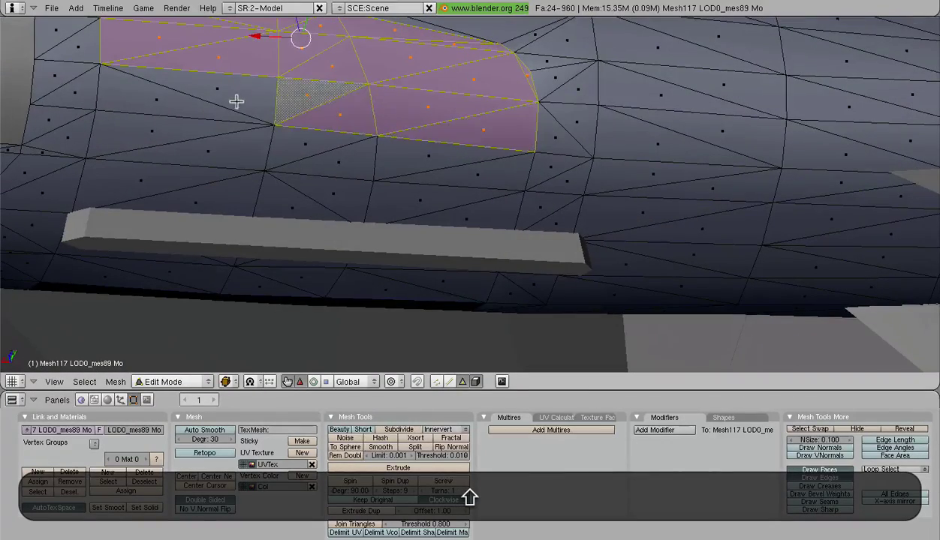
right_click(248, 91, "shift")
right_click(207, 103, "shift")
scroll(205, 105, "down", 5)
middle_click_drag(451, 150, 390, 203)
scroll(593, 179, "up", 3)
scroll(427, 208, "up", 3)
key("p")
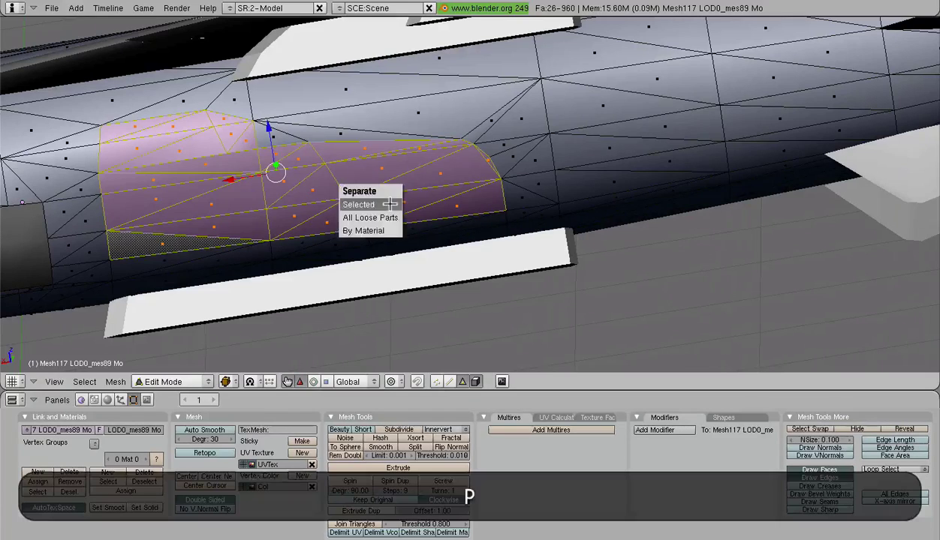
key("Return")
In edge select mode, select the fuselage opening's stepped upper, front and lower border edges.
middle_click_drag(389, 203, 409, 185)
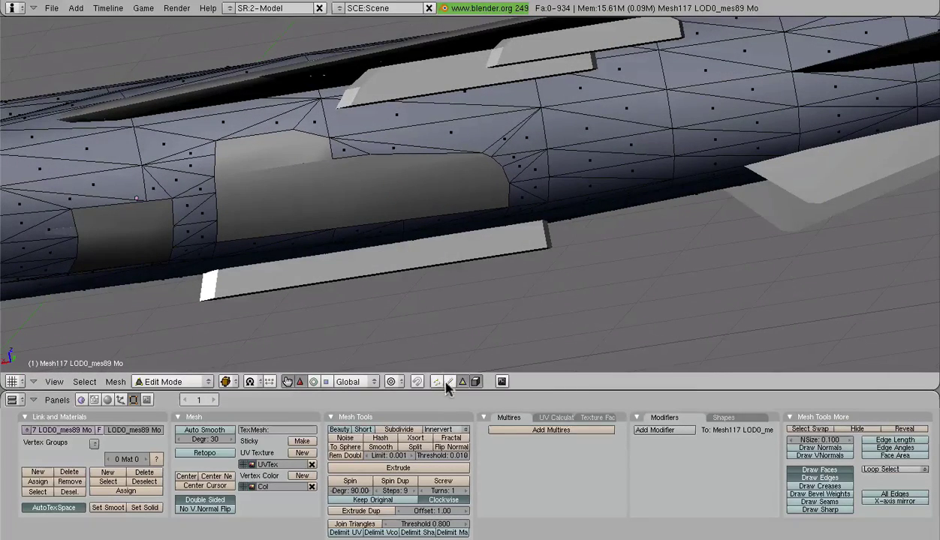
left_click(448, 383)
scroll(360, 210, "up", 2)
middle_click_drag(324, 156, 442, 169, "shift")
scroll(381, 136, "up", 1)
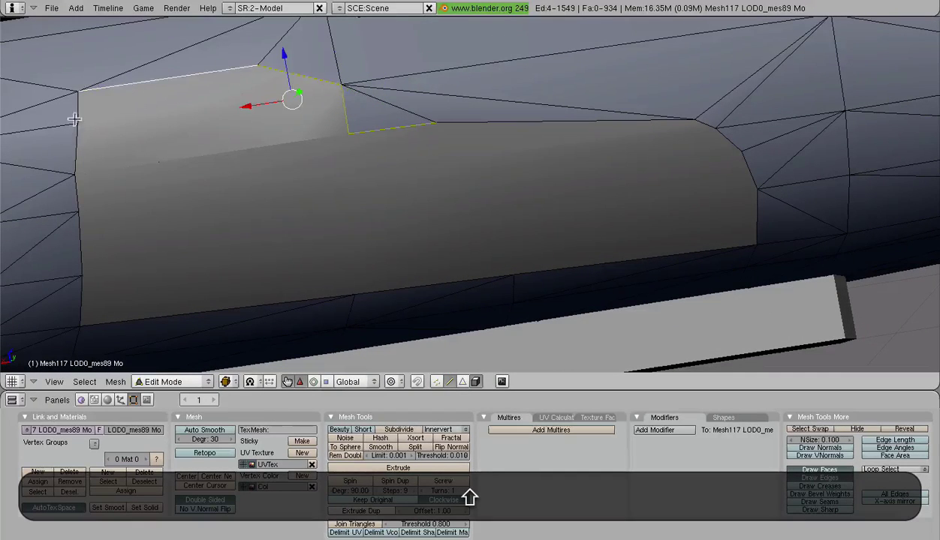
right_click(78, 231, "shift")
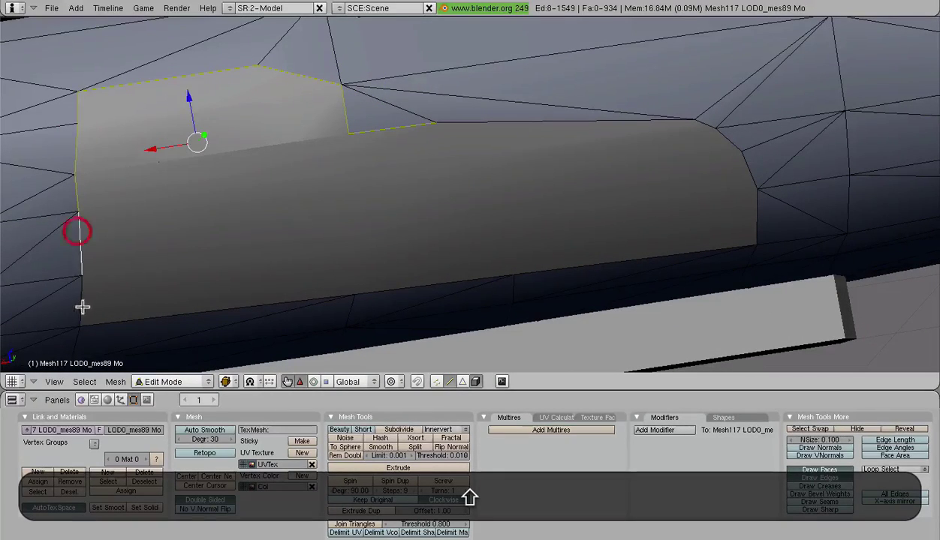
right_click(95, 328, "shift")
right_click(424, 284, "shift")
right_click(619, 269, "shift")
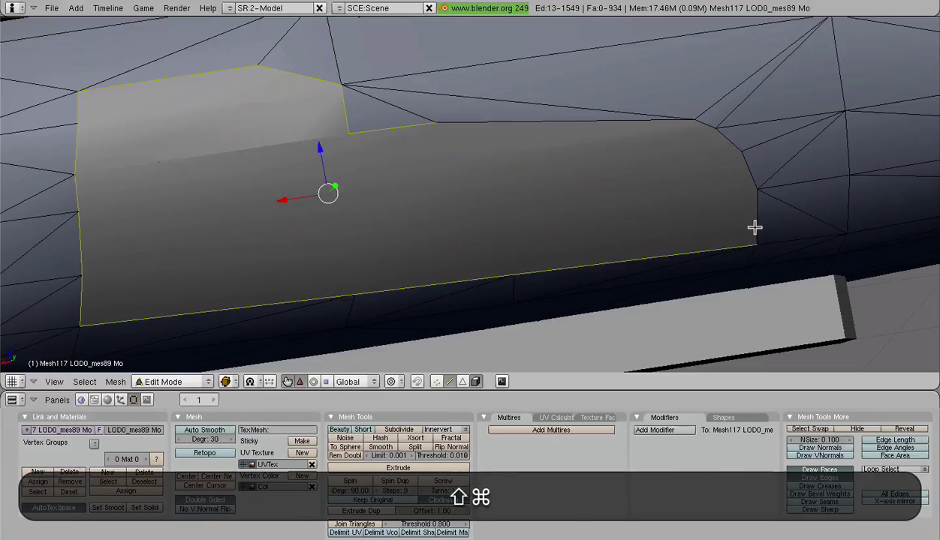
Complete the opening's border selection around its rounded rear end, separate the edges into their own object and leave Edit Mode.
key("shift+super+z")
key("super+z")
key("shift+super+z")
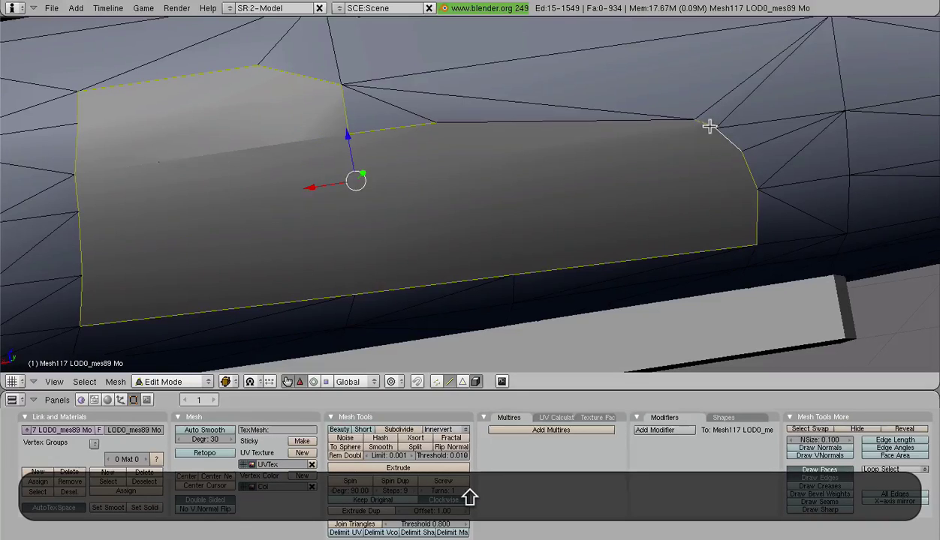
scroll(638, 117, "down", 3)
middle_click_drag(583, 201, 560, 193)
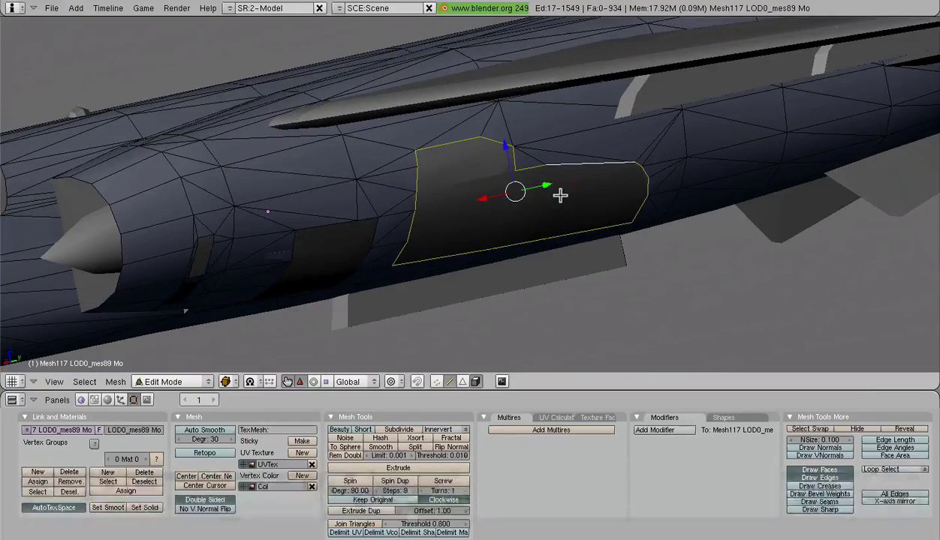
key("p")
left_click(560, 195)
key("Tab")
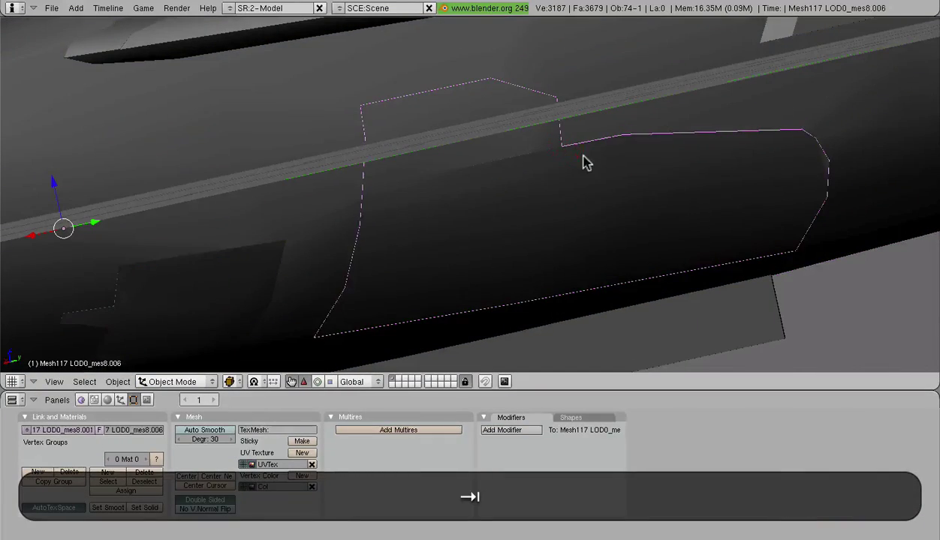
Isolate the separated border loop in local view and extrude its edges inward along the global Y axis.
key("KP_Divide")
key("Tab")
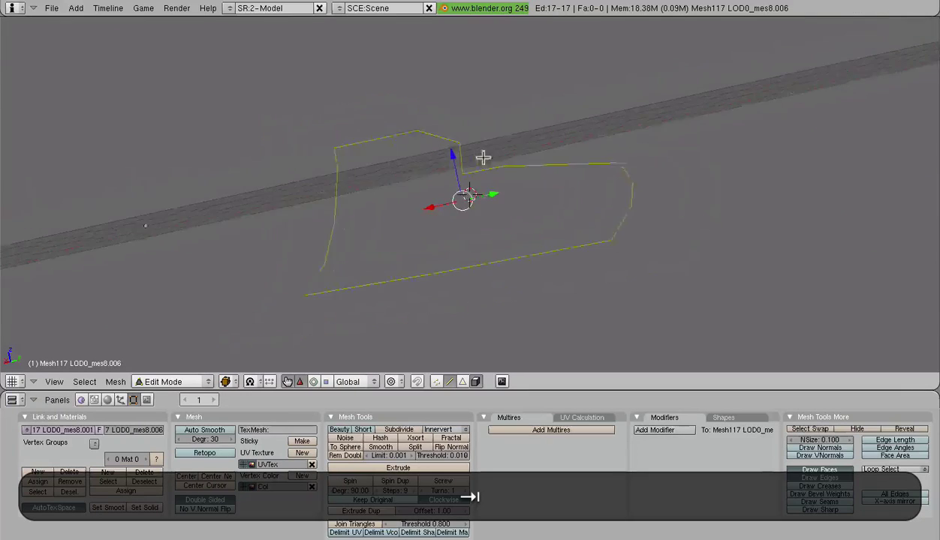
middle_click_drag(483, 158, 574, 155)
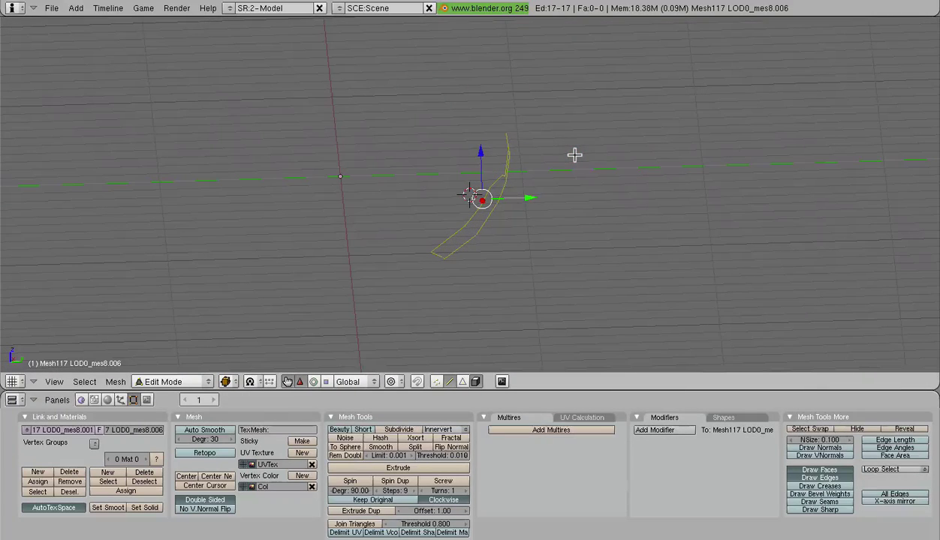
key("e")
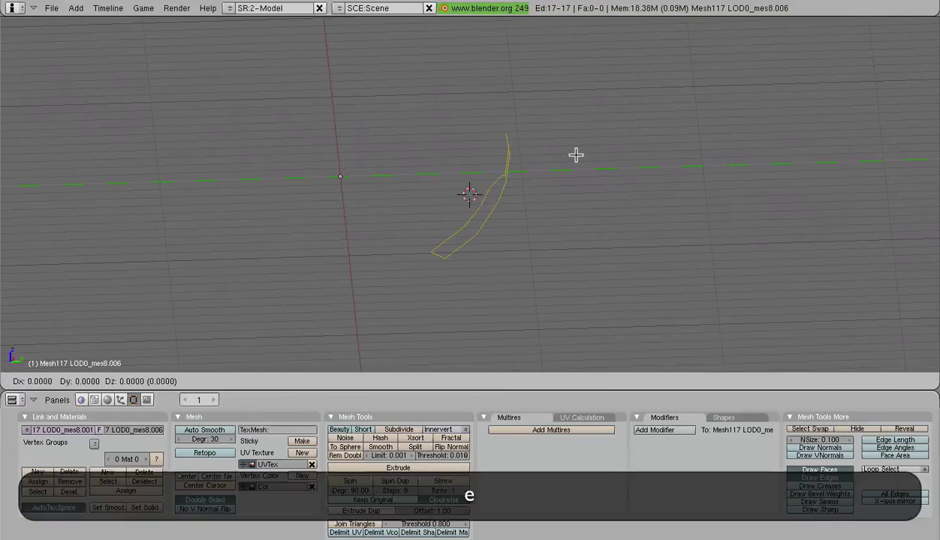
key("y")
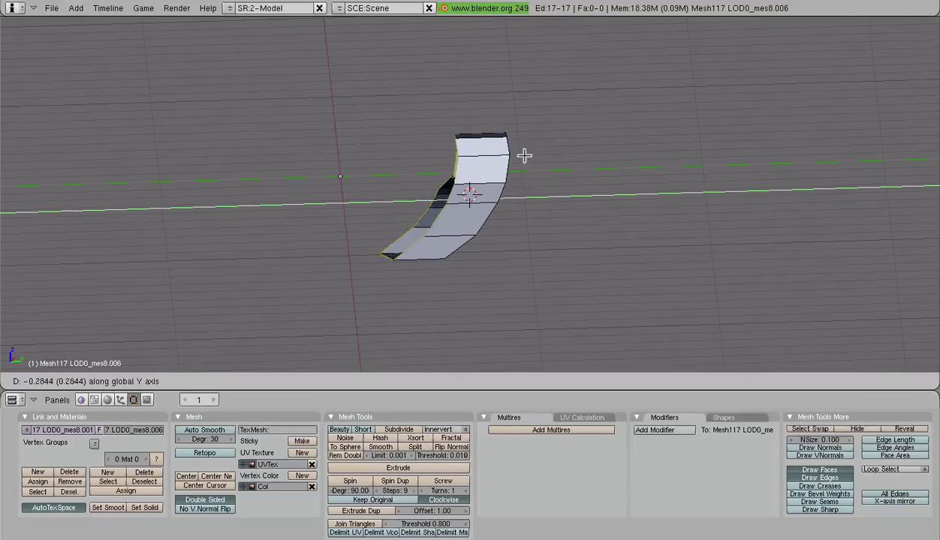
left_click(453, 163)
In side view, flatten the extruded inner edges by scaling them to 0 along the Y axis.
key("KP_3")
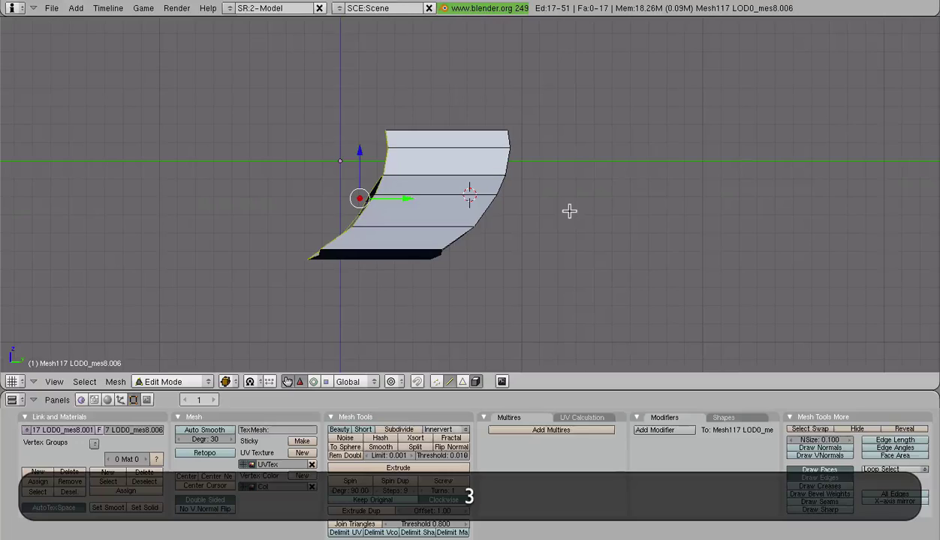
key("s")
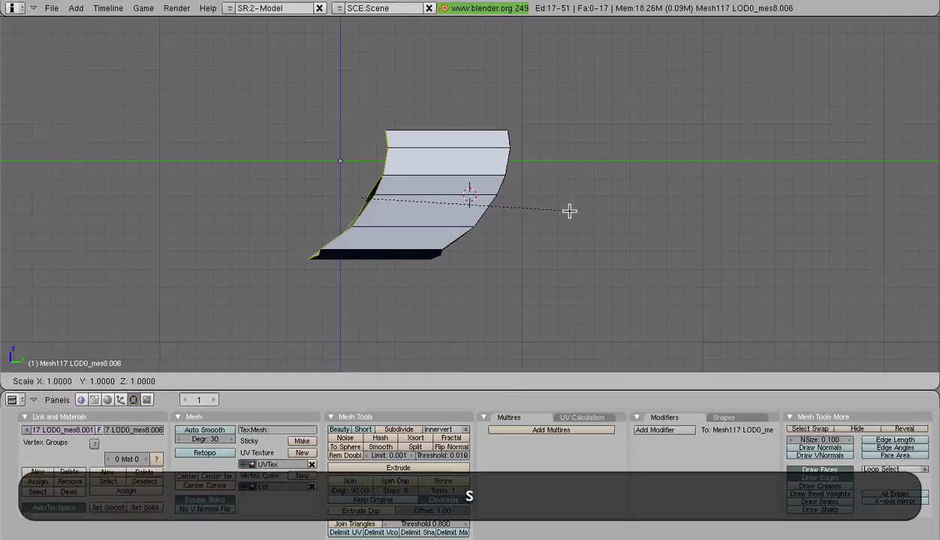
key("y")
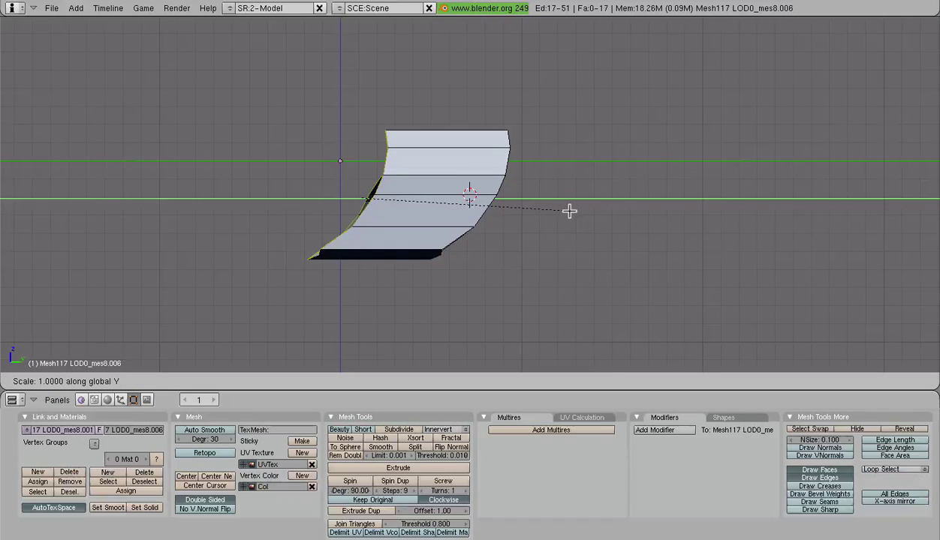
key("0")
key("Return")
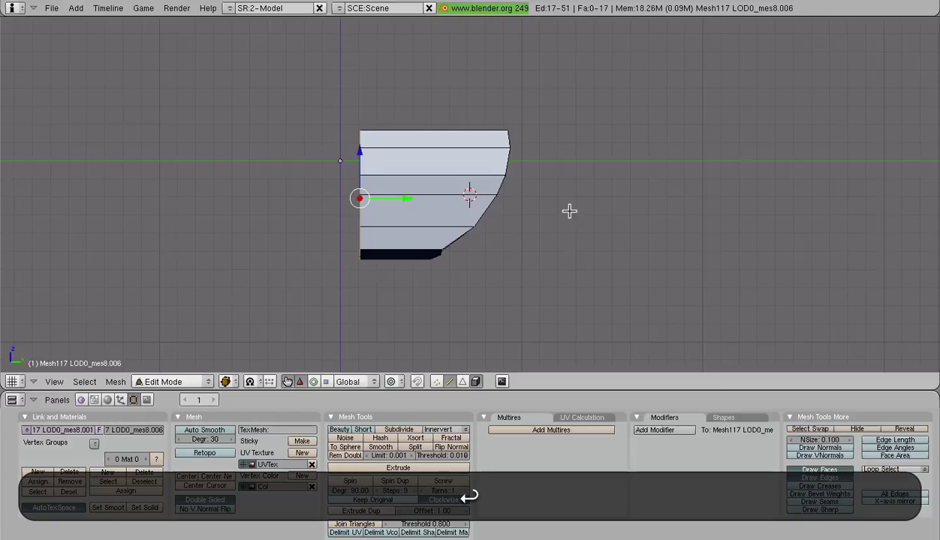
Fill the first three back-wall faces between the recess's raised upper and step edges and its upper front edges.
scroll(309, 185, "up", 2)
middle_click_drag(336, 177, 333, 266)
middle_click_drag(809, 237, 675, 214, "shift")
scroll(676, 214, "up", 2)
key("Tab")
key("Tab")
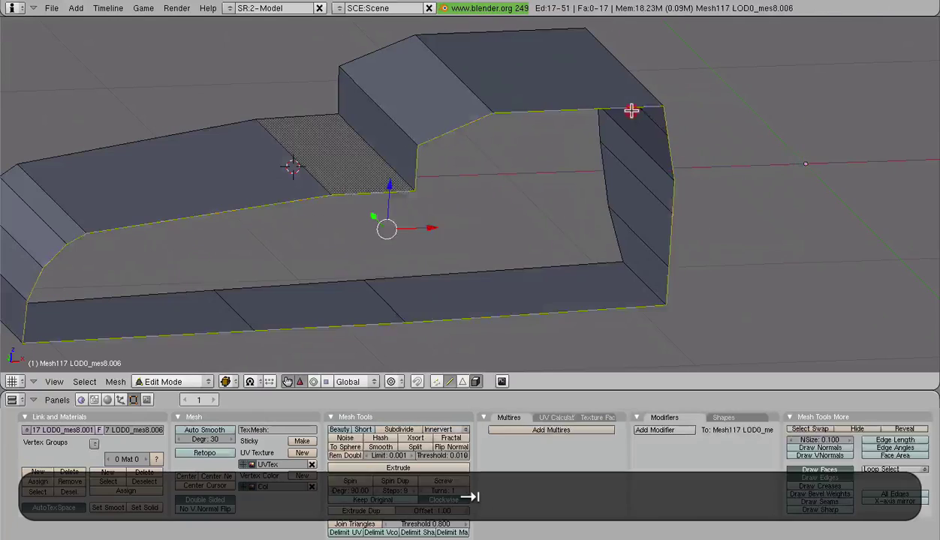
right_click(630, 109)
key("shift+super+z")
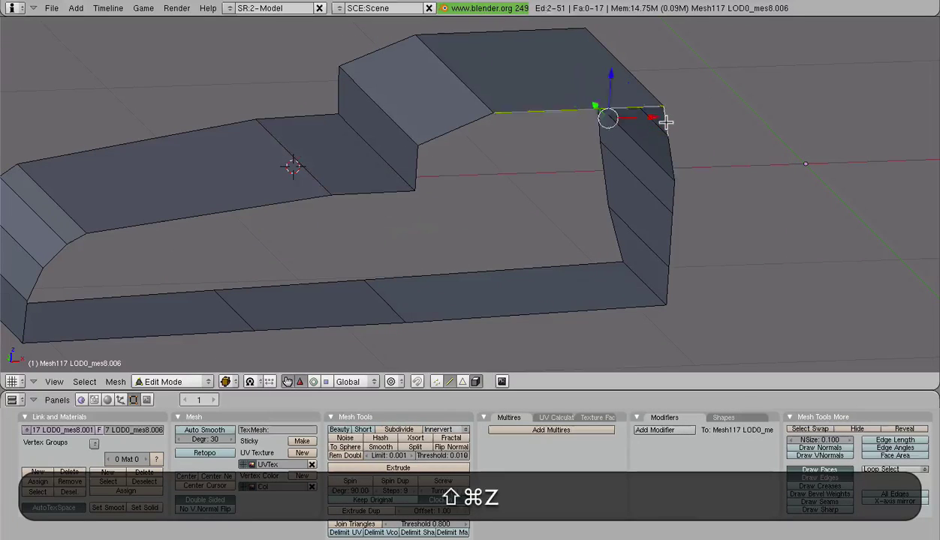
key("shift+f")
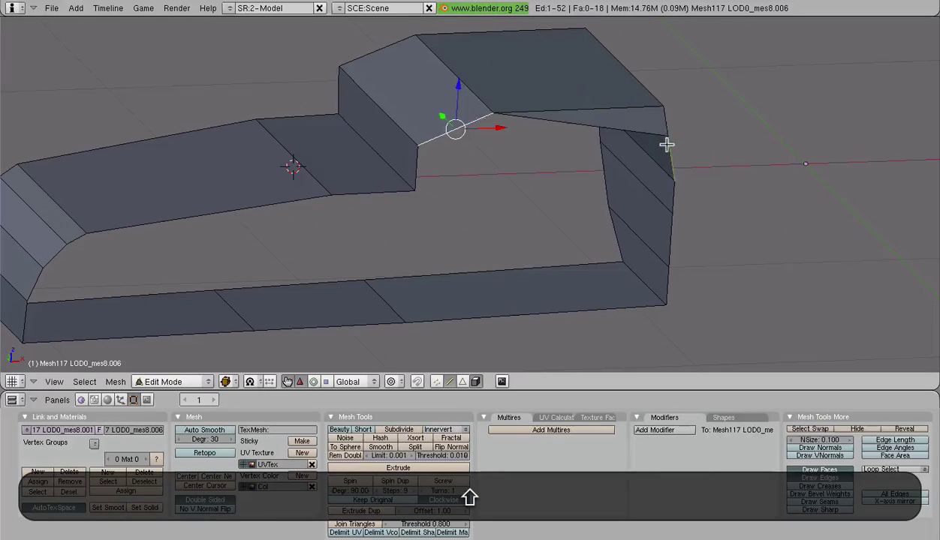
right_click(666, 144, "shift")
key("shift+f")
right_click(429, 158)
right_click(673, 193, "shift")
key("shift+f")
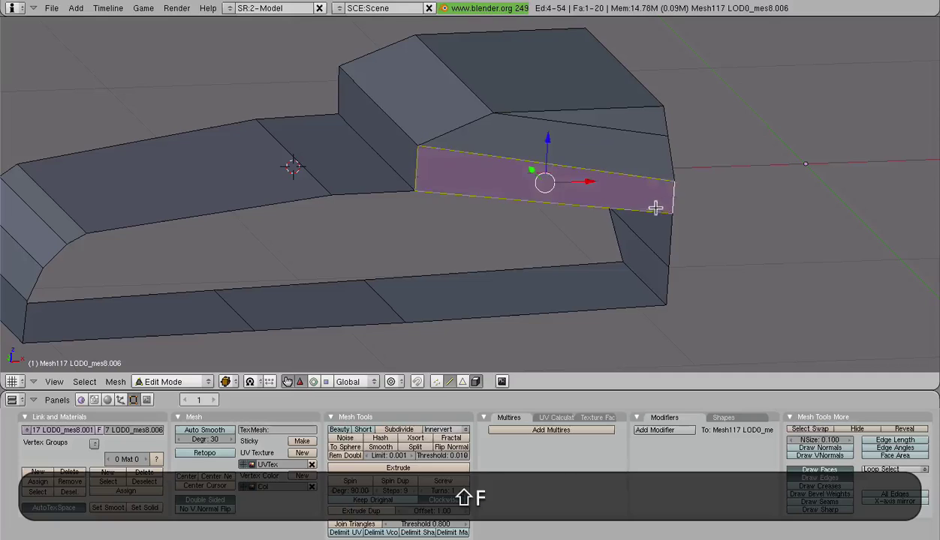
Fill three more back-wall faces from the inner step corner to the lower front edges and the adjoining bottom edge.
right_click(657, 208)
right_click(665, 238, "shift")
key("shift+f")
right_click(651, 258)
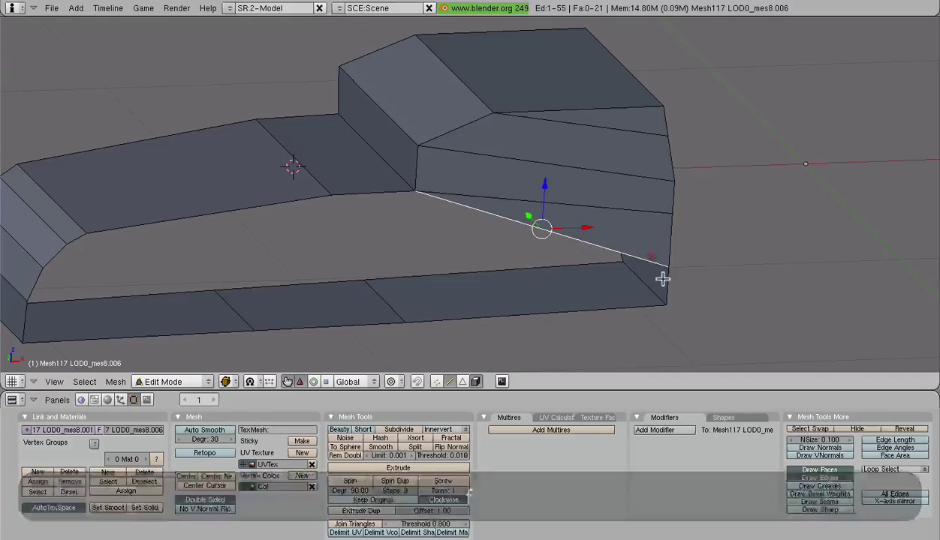
right_click(664, 283, "shift")
key("shift+f")
right_click(617, 286)
right_click(591, 311, "shift")
key("shift+f")
Fill the remaining back-wall faces between the upper and lower edges and close the gap at the rounded rear end.
right_click(391, 197)
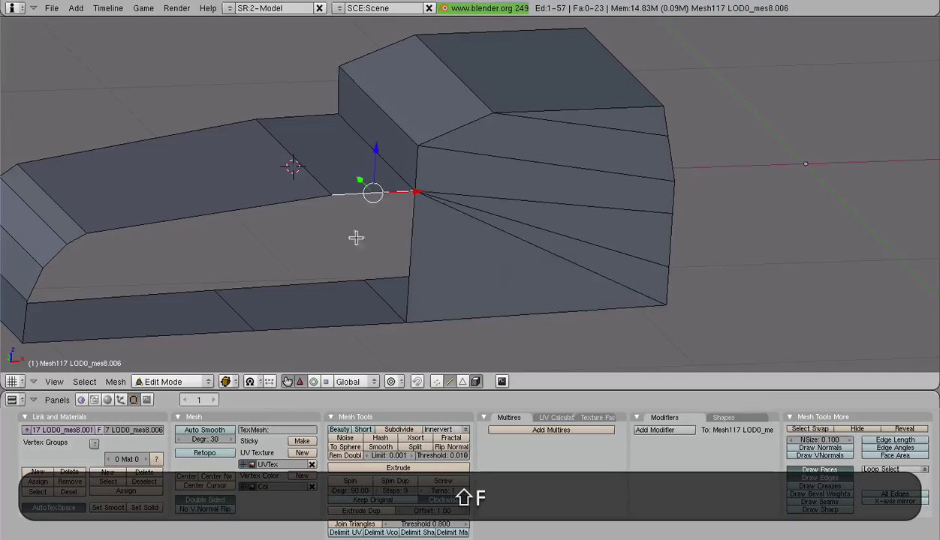
right_click(332, 331, "shift")
key("shift+f")
middle_click_drag(331, 331, 469, 147)
right_click(405, 265)
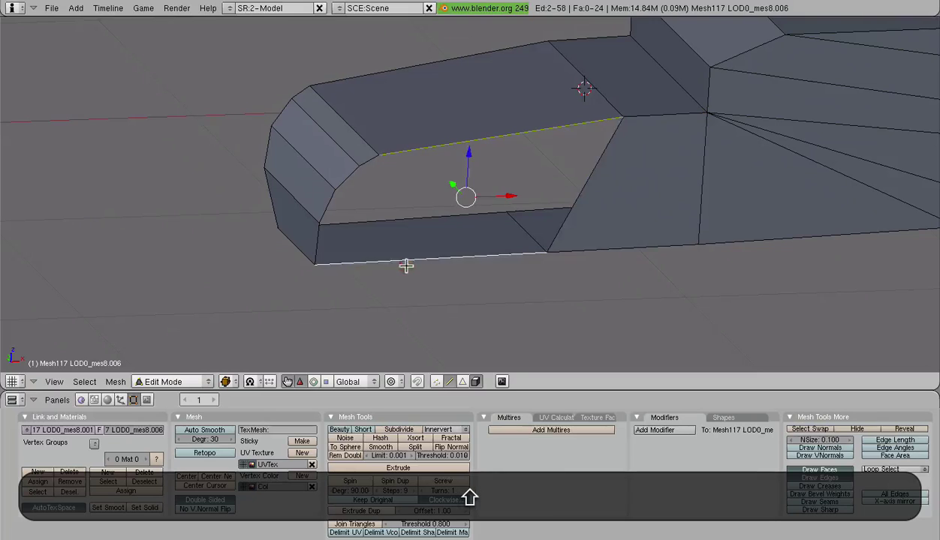
right_click(353, 164, "shift")
key("shift+f")
right_click(364, 171)
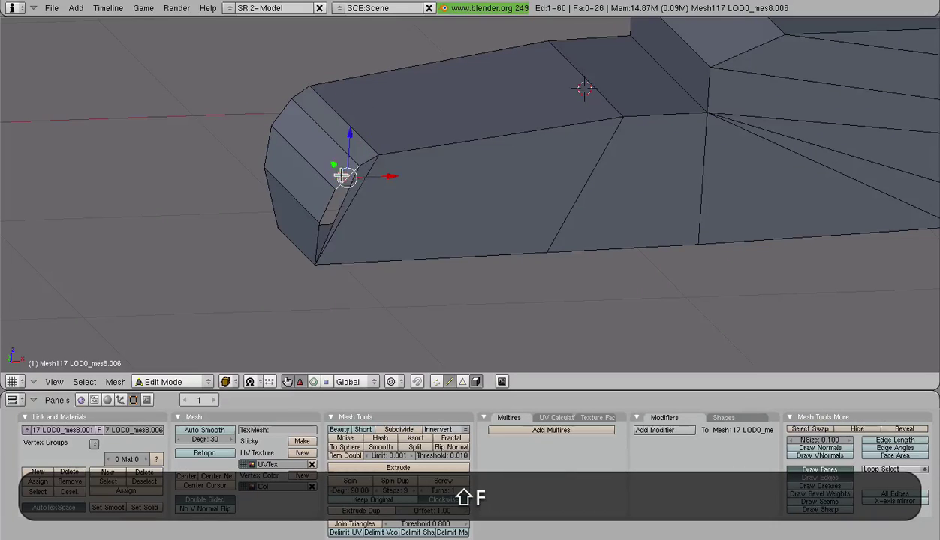
scroll(430, 200, "down", 4)
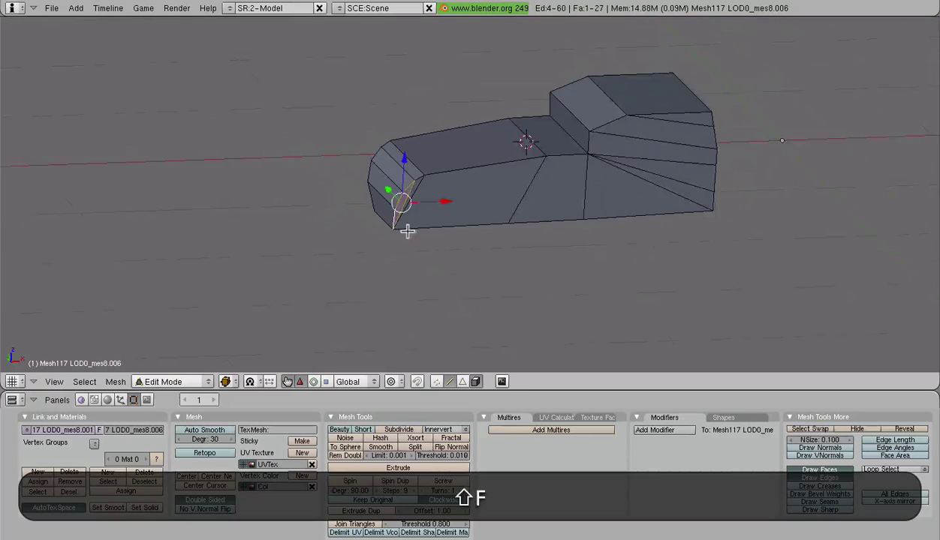
Deselect everything and inspect the filled recess from its closed back and its open side.
middle_click_drag(407, 230, 592, 227)
scroll(592, 227, "up", 3)
key("a")
middle_click_drag(407, 212, 666, 187)
scroll(666, 187, "down", 4)
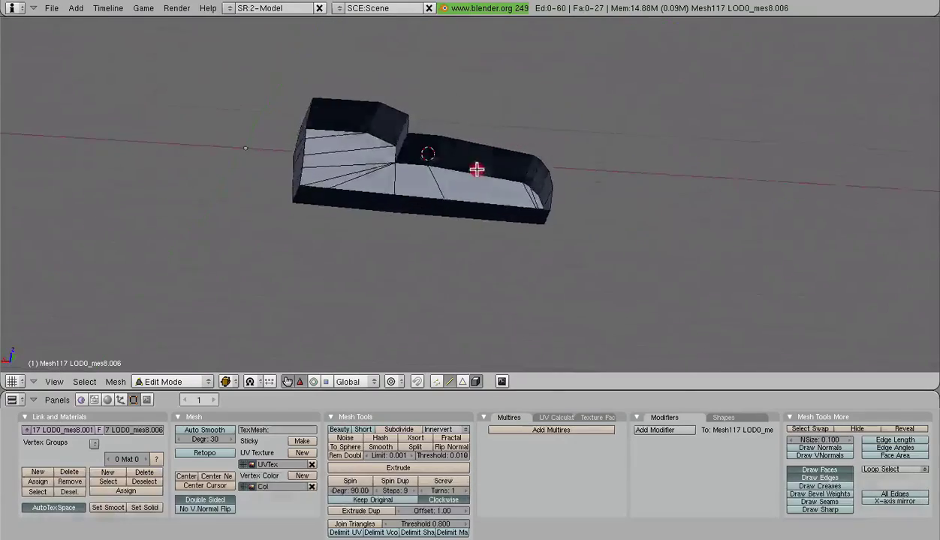
middle_click_drag(476, 168, 529, 183)
scroll(547, 219, "up", 3)
middle_click_drag(382, 114, 457, 195)
middle_click_drag(325, 273, 379, 224)
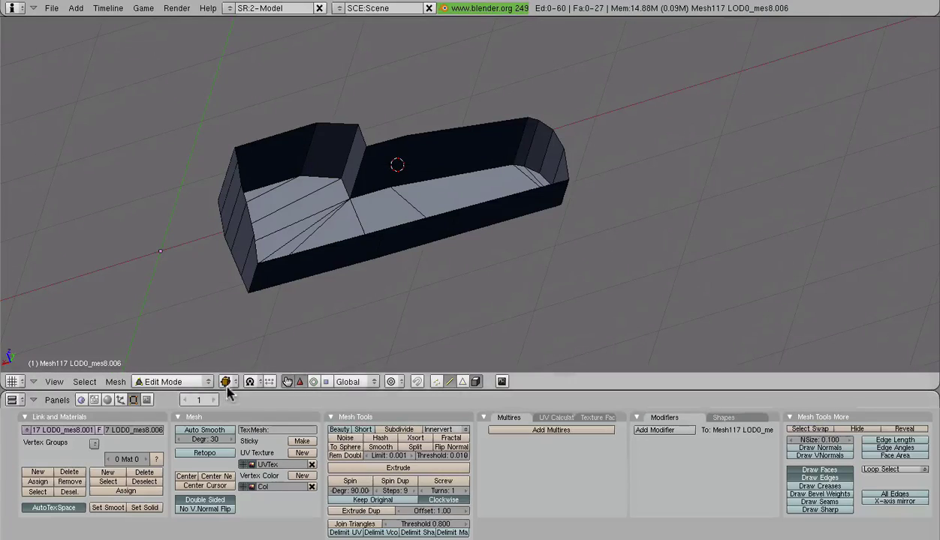
In Vertex Paint mode, pick black (000000) and fill the whole recess mesh with that vertex colour.
left_click(168, 381)
left_click(178, 332)
key("a")
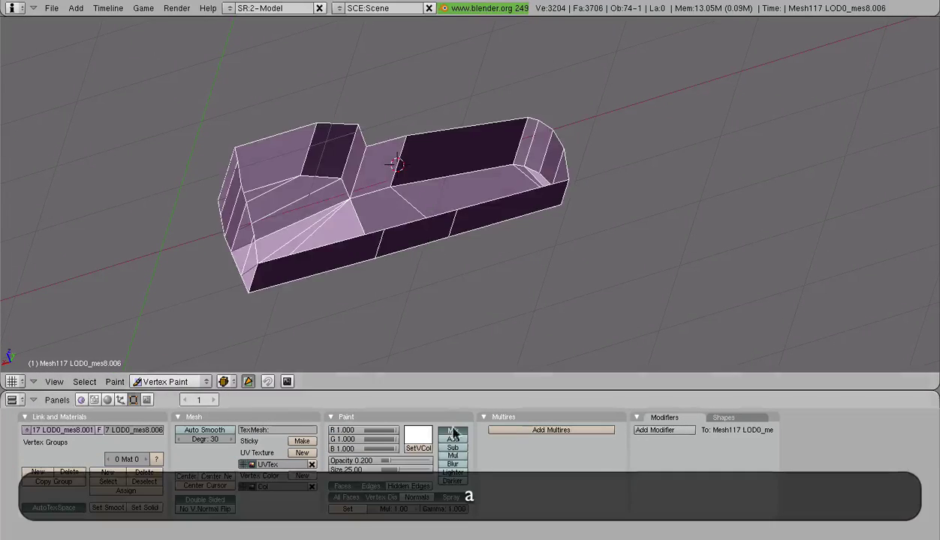
left_click(425, 440)
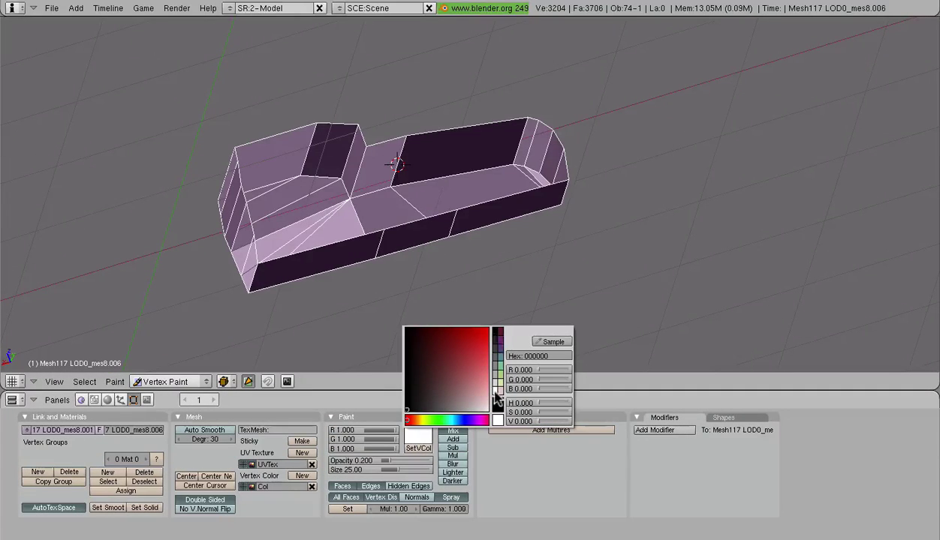
left_click(497, 404)
key("Return")
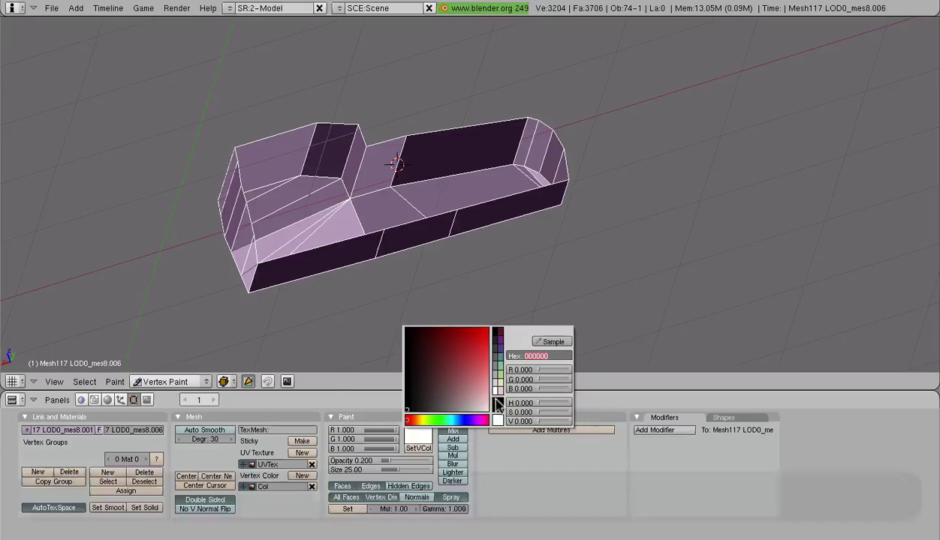
key("Return")
left_click(416, 450)
mouse_move(557, 179)
middle_mouse_down()
mouse_move(520, 236)
mouse_move(374, 230)
middle_mouse_up()
key("a")
In Edit Mode, change the viewport shading to hide backfaces and examine the orientation of the recess's faces.
key("Tab")
scroll(314, 197, "up", 3)
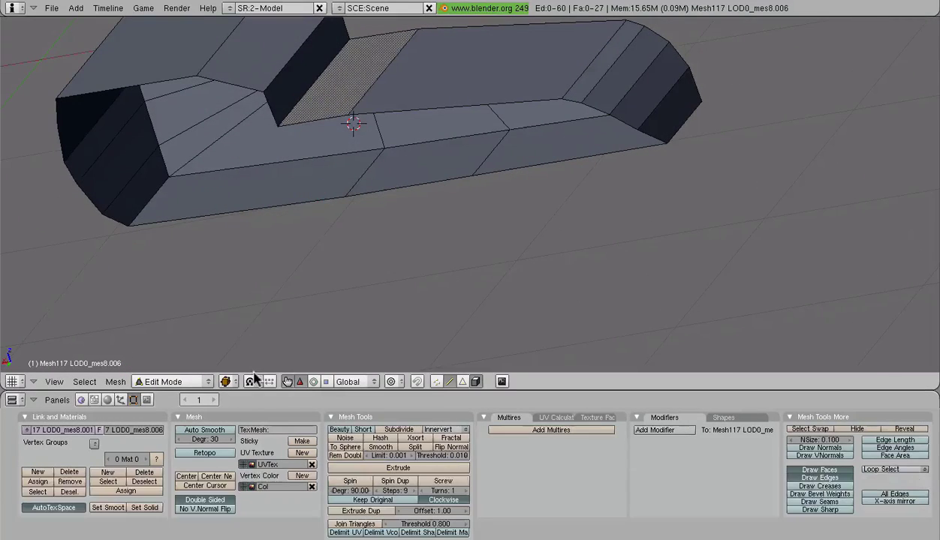
left_click(232, 381)
left_click(245, 329)
mouse_move(398, 220)
middle_mouse_down()
mouse_move(393, 189)
mouse_move(303, 188)
mouse_move(365, 174)
middle_mouse_up()
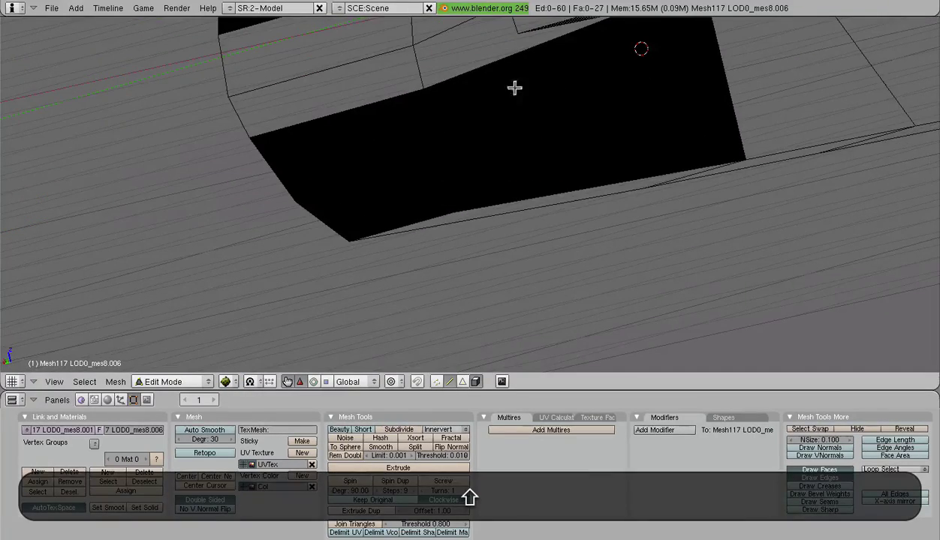
middle_click_drag(423, 94, 353, 103)
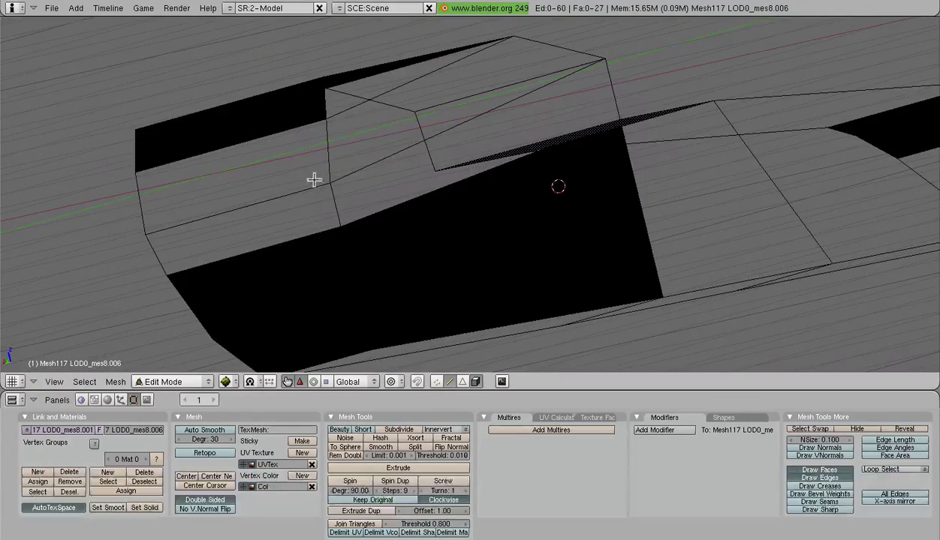
middle_click_drag(314, 180, 352, 201)
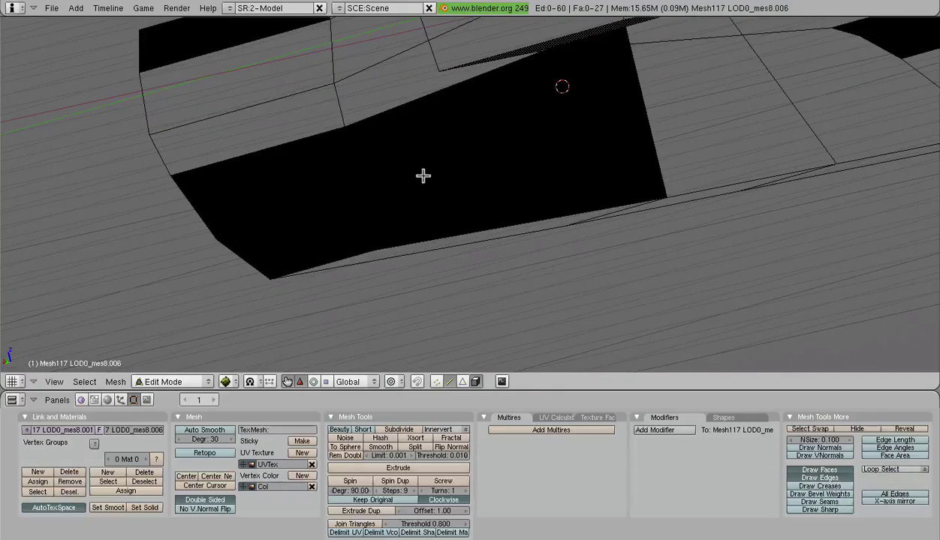
middle_click_drag(426, 149, 464, 157)
scroll(464, 158, "up", 2)
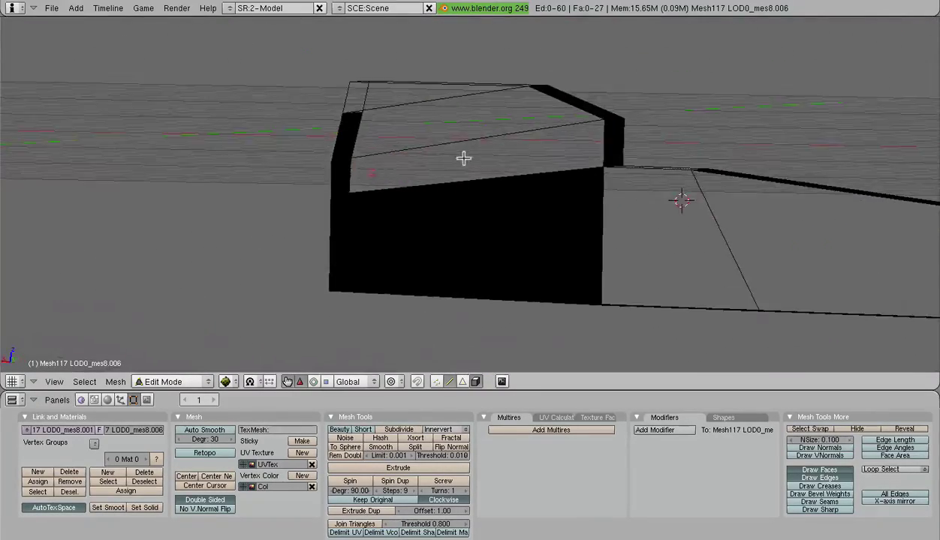
In face select mode, select the six wrongly oriented faces around the recess's raised front section and flip their normals.
right_click(460, 152)
left_click(462, 381)
right_click(454, 122)
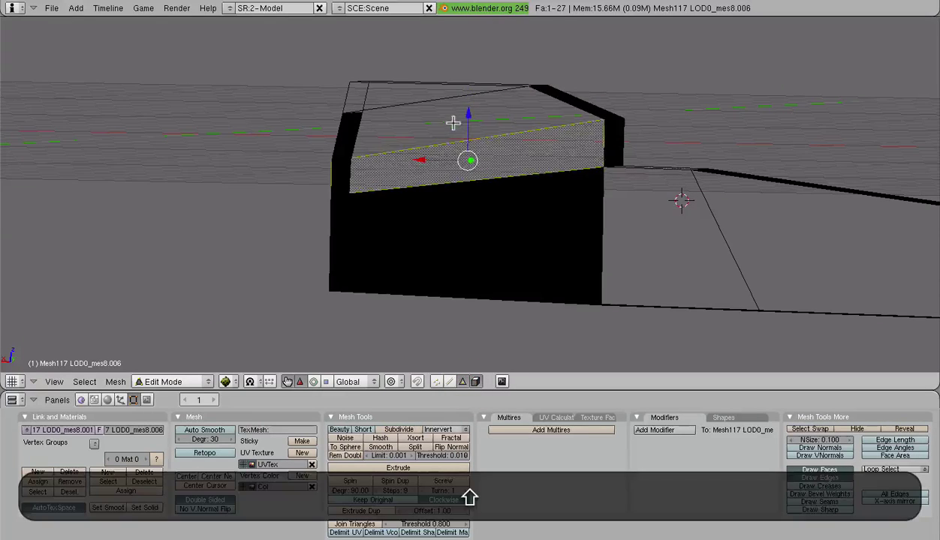
middle_click_drag(453, 121, 488, 156)
right_click(487, 157, "shift")
right_click(486, 242, "shift")
right_click(416, 276, "shift")
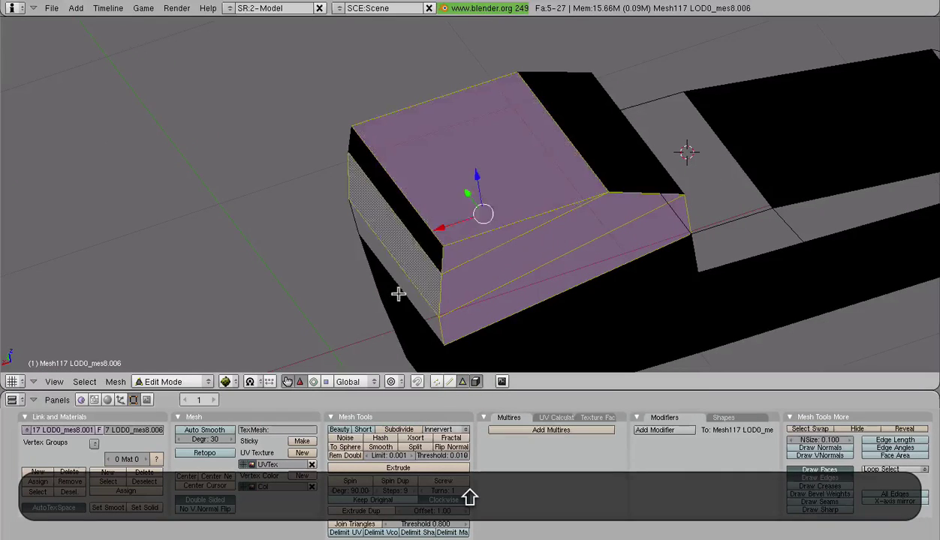
right_click(399, 293, "shift")
right_click(408, 287, "shift")
right_click(412, 275, "shift")
key("w")
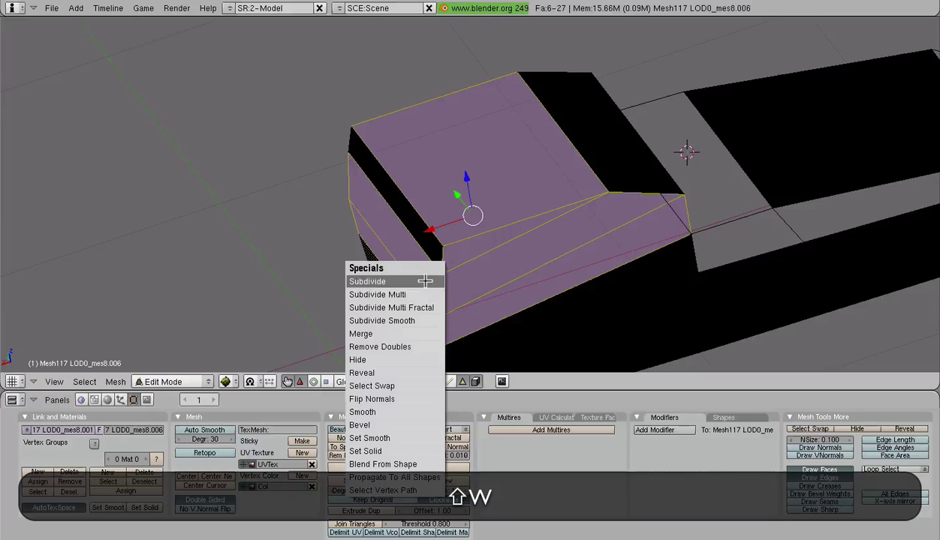
left_click(413, 400)
scroll(452, 274, "down", 3)
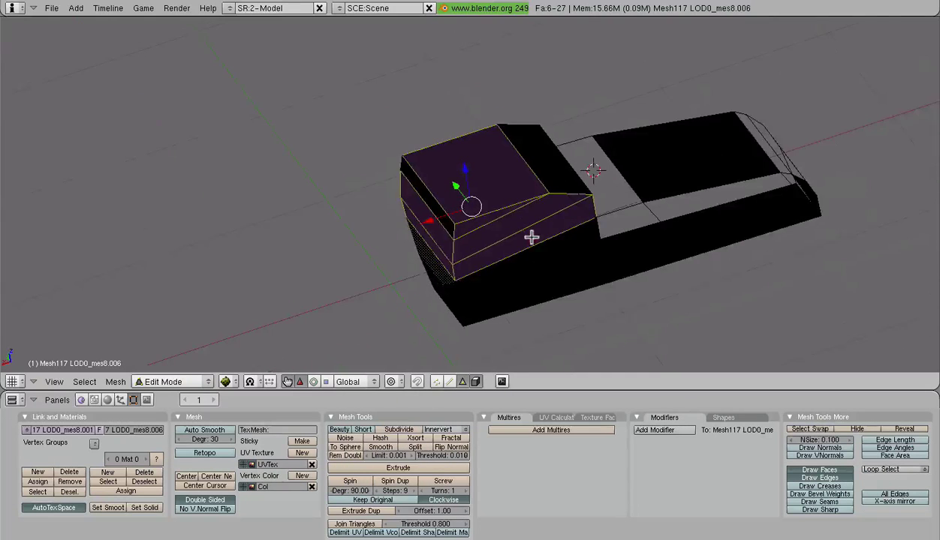
Select the ledge face and the wrongly oriented back-wall and rounded-end faces behind the step, and flip their normals.
middle_click_drag(531, 237, 610, 253)
key("a")
right_click(564, 178, "shift")
right_click(548, 158, "shift")
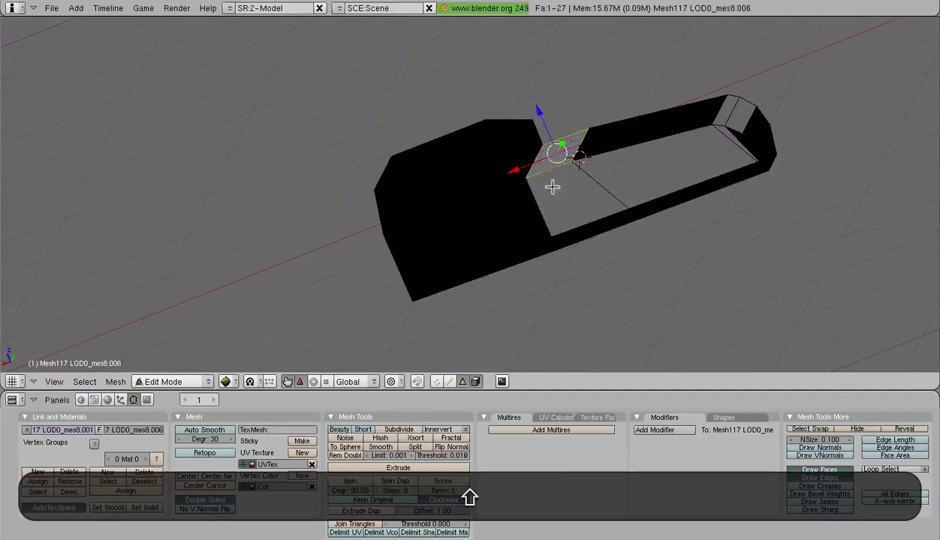
right_click(554, 192, "shift")
right_click(648, 178, "shift")
right_click(727, 135, "shift")
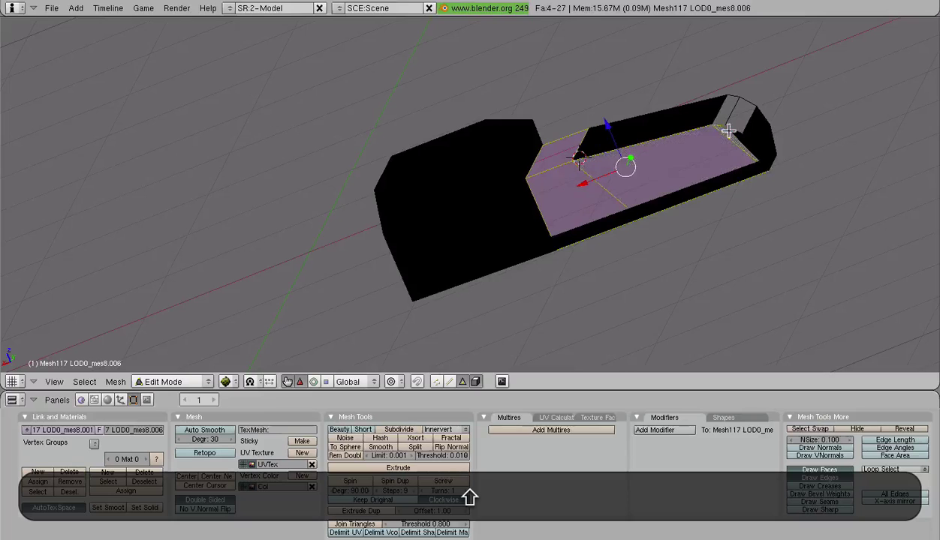
key("w")
left_click(724, 125)
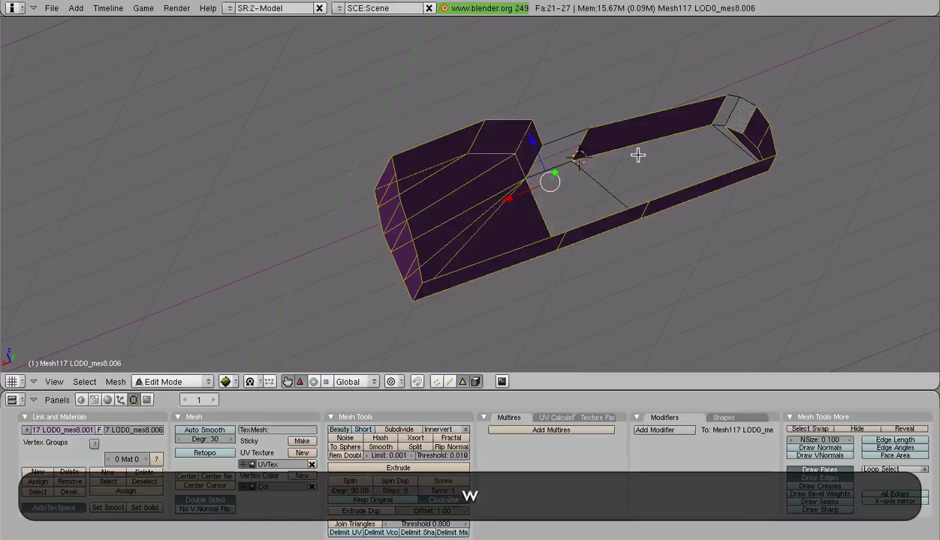
key("ctrl+z")
key("w")
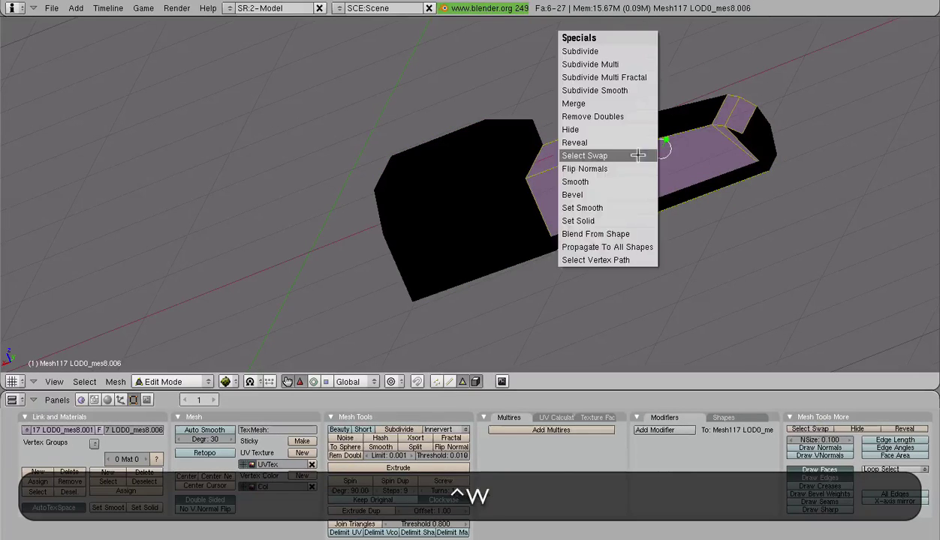
left_click(620, 164)
Flip the normals of the three faces along the recess's bottom wall and clear the selection.
middle_click_drag(616, 134, 631, 206)
right_click(629, 214)
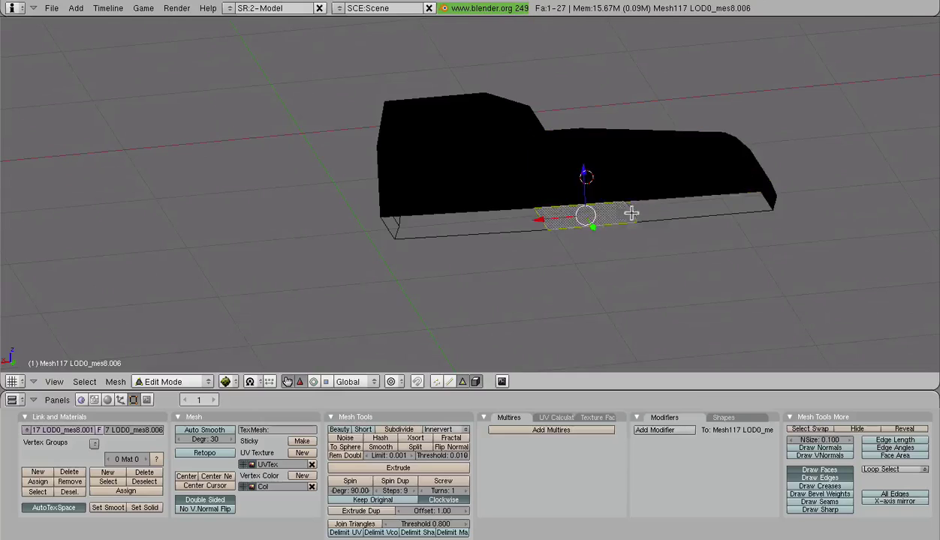
right_click(675, 208, "shift")
right_click(505, 223, "shift")
key("w")
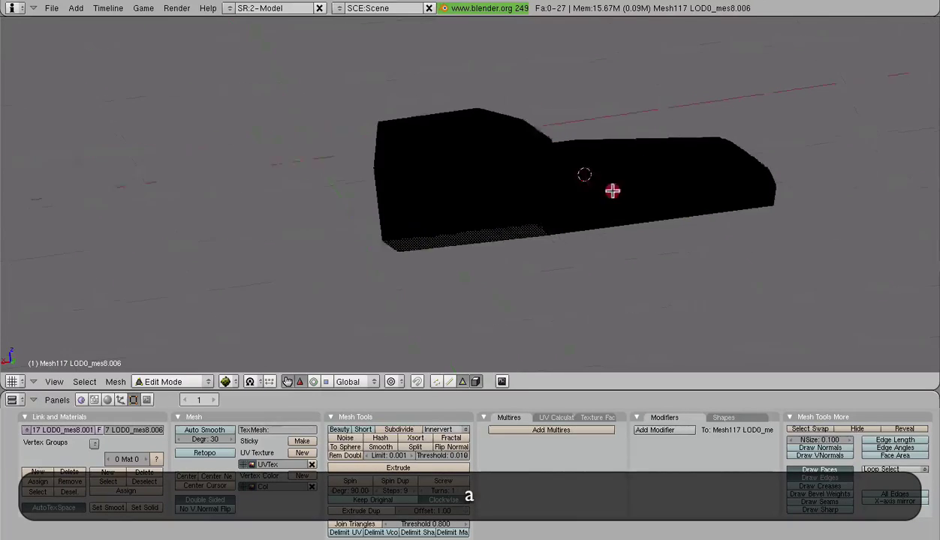
Leave local view and Edit Mode, and switch the recess object from Vertex Paint back to Object Mode.
middle_click_drag(612, 191, 446, 208)
key("KP_Divide")
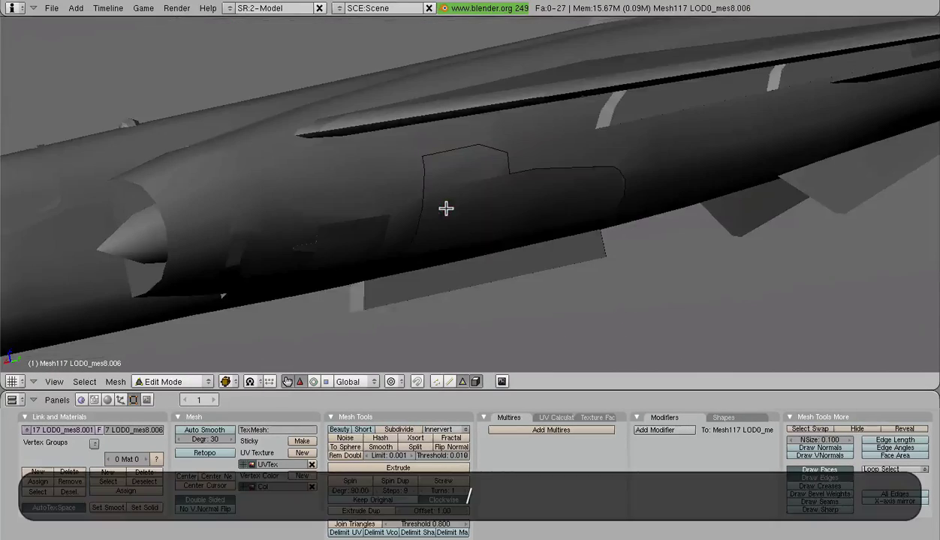
key("Tab")
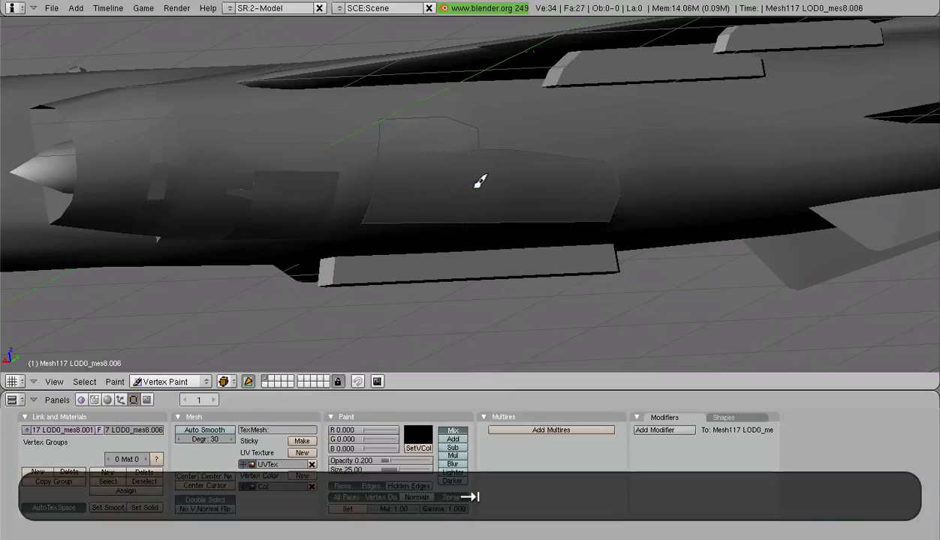
left_click(171, 381)
left_click(169, 375)
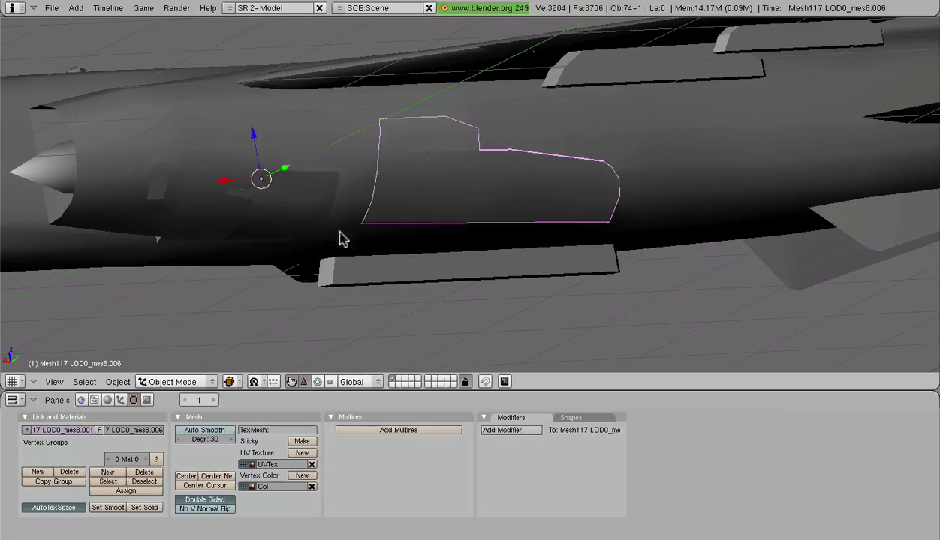
Select the separated side panel covering the recess, isolate it in local view and enter Edit Mode.
right_click(435, 163)
right_click(464, 182)
middle_click_drag(464, 182, 376, 280)
key("KP_Divide")
scroll(440, 181, "up", 5)
key("Tab")
Merge the stray vertex near the panel's inner step corner with the neighbouring corner vertex, clear the selection and leave Edit Mode.
scroll(556, 200, "up", 4)
scroll(535, 235, "up", 5)
middle_click_drag(535, 235, 598, 224, "shift")
key("shift+Tab")
key("Tab")
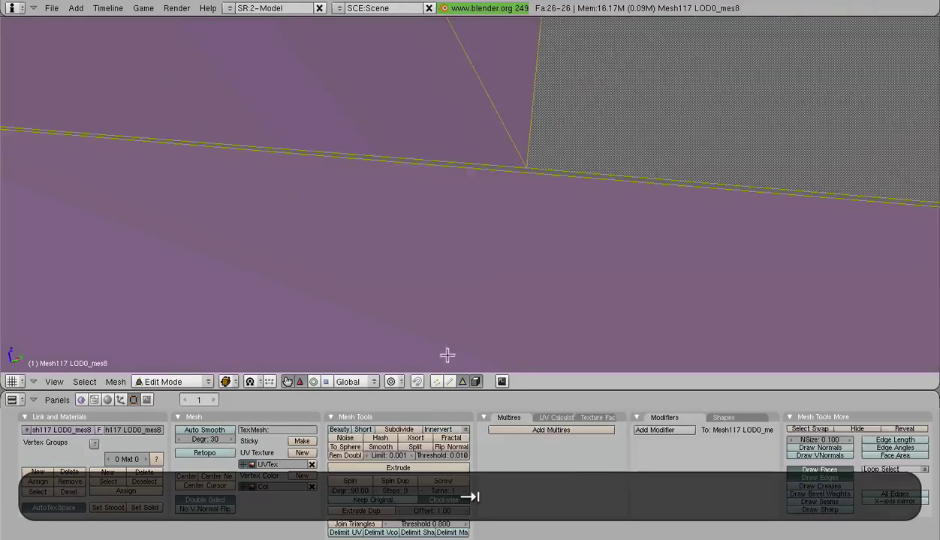
left_click(436, 382)
right_click(528, 165)
scroll(574, 211, "down", 4)
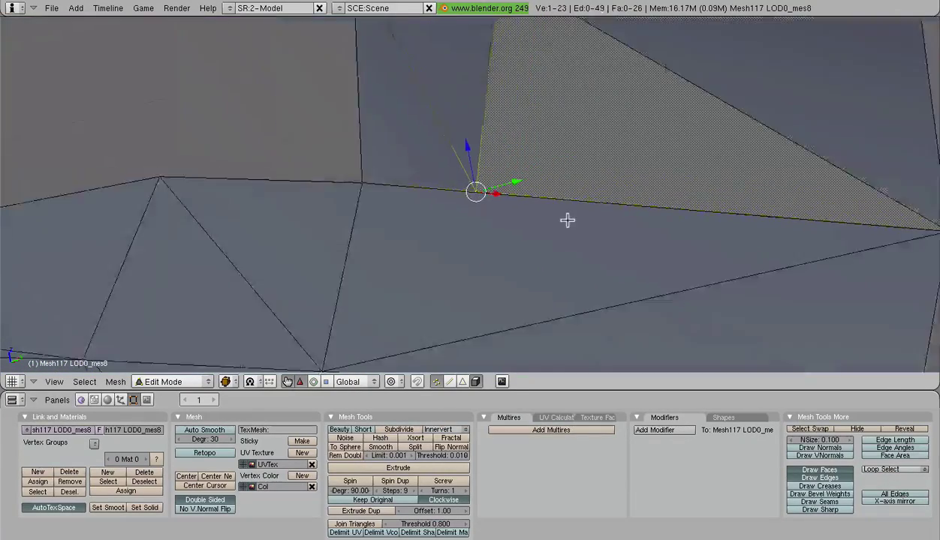
middle_click_drag(541, 230, 598, 237, "shift")
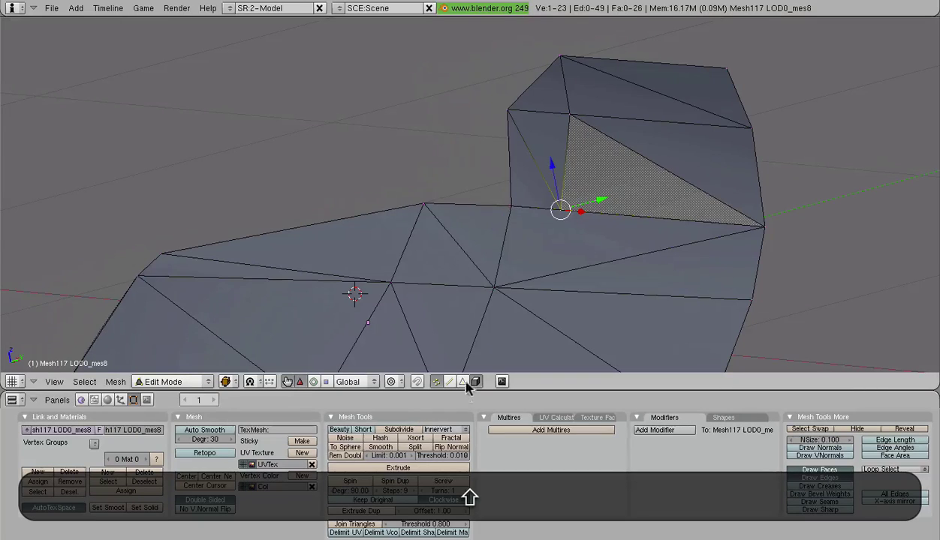
left_click(476, 383)
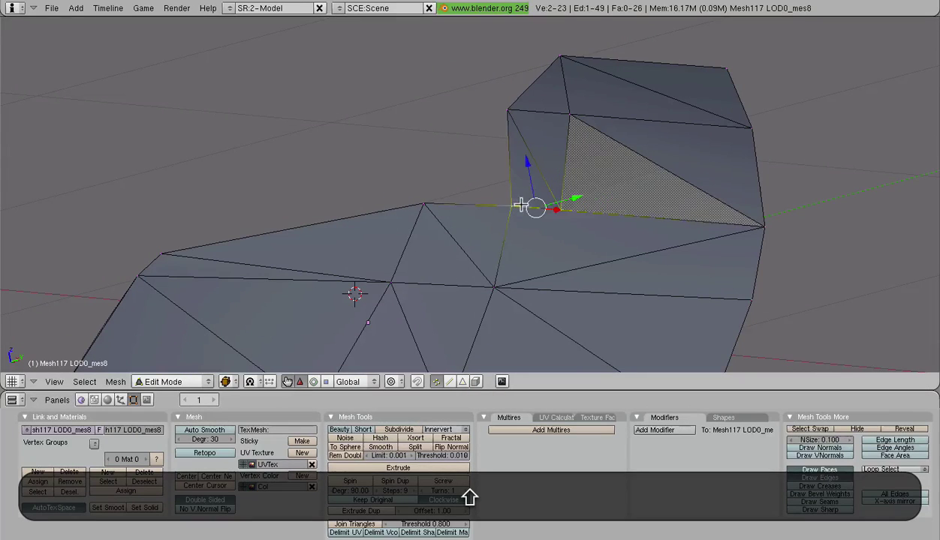
key("w")
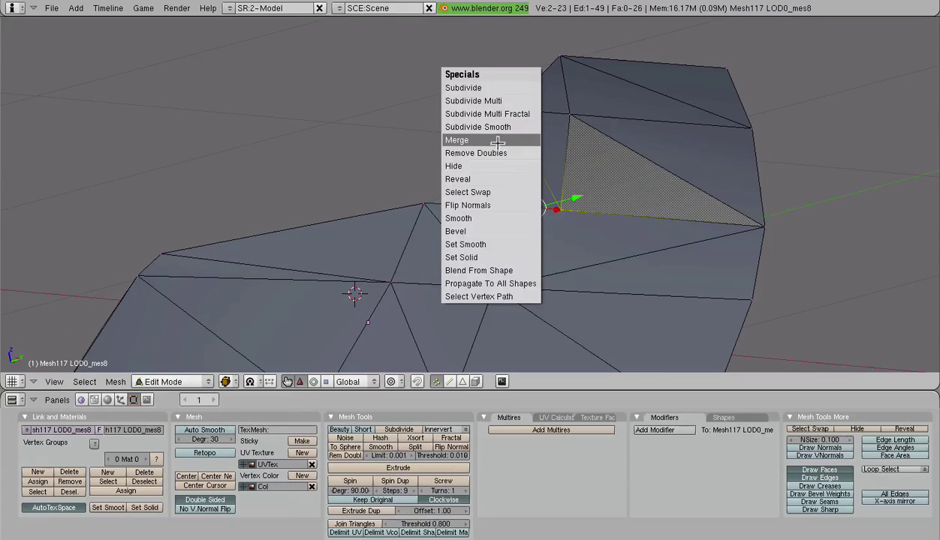
left_click(498, 140)
scroll(528, 231, "down", 6)
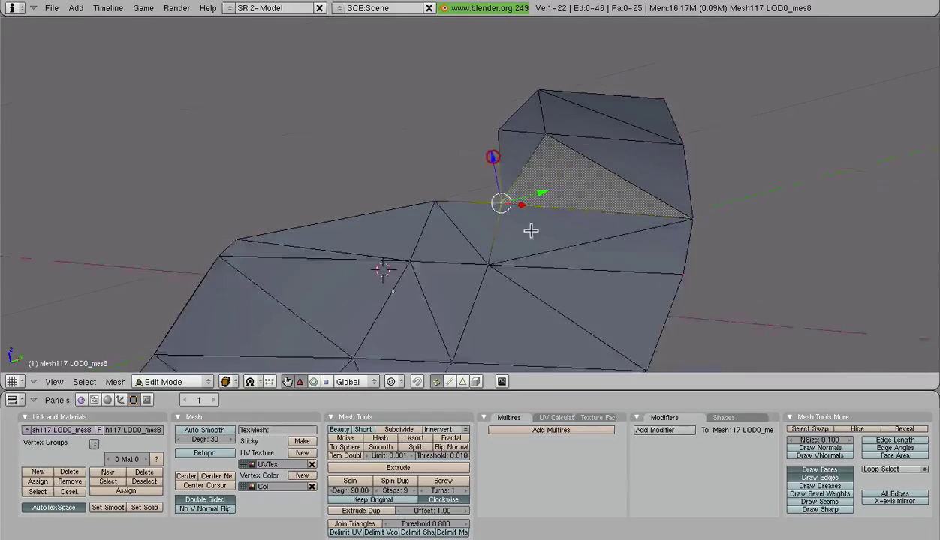
key("a")
key("Tab")
Select the whole panel mesh in Edit Mode and extrude it inward along its normal in side view to give the panel thickness.
middle_click_drag(552, 258, 651, 216)
scroll(651, 217, "up", 6)
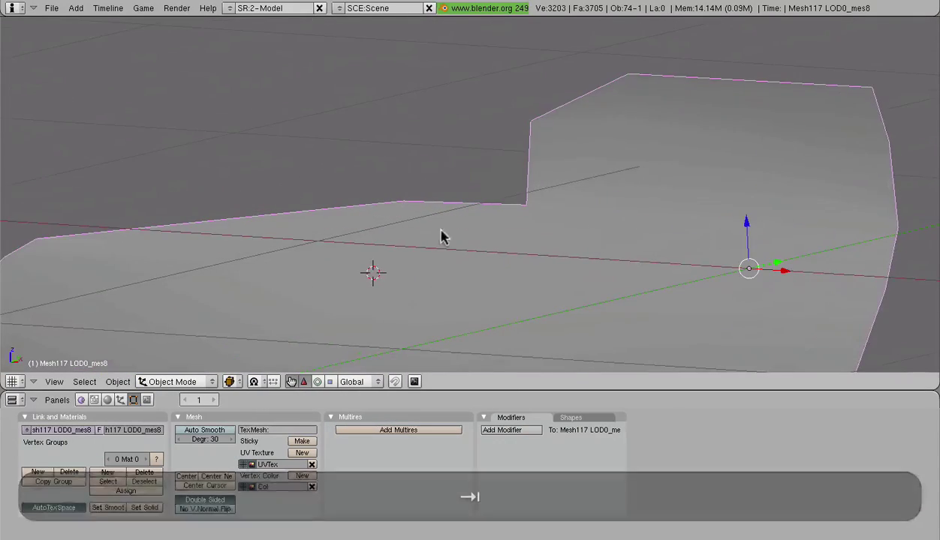
middle_click_drag(441, 231, 614, 226)
scroll(615, 226, "down", 5)
middle_click_drag(438, 217, 472, 224)
key("Tab")
scroll(612, 204, "down", 4)
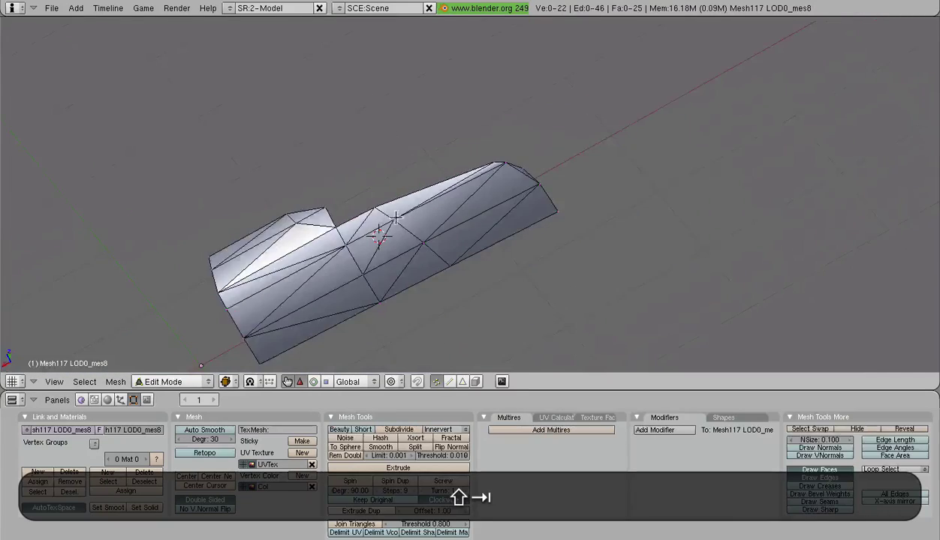
middle_click_drag(612, 204, 580, 182)
key("a")
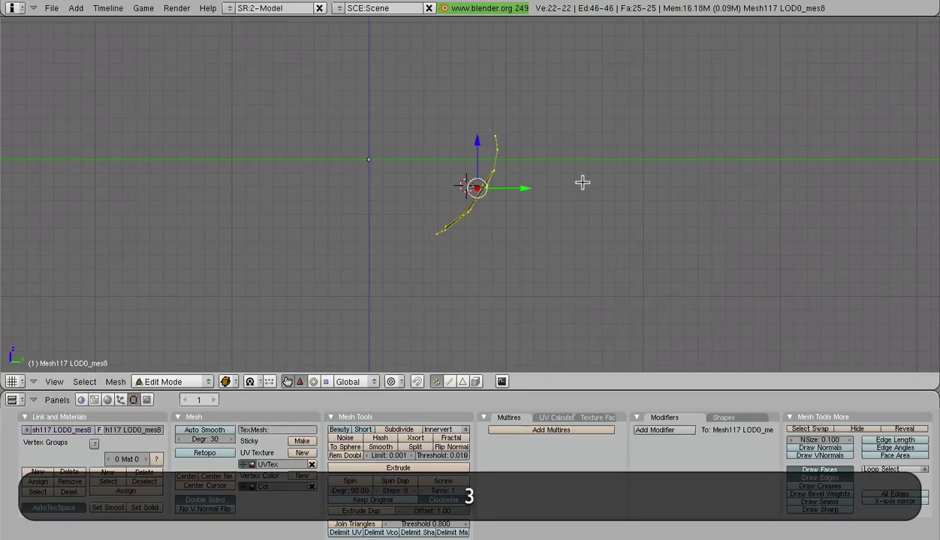
scroll(522, 195, "up", 4)
key("r")
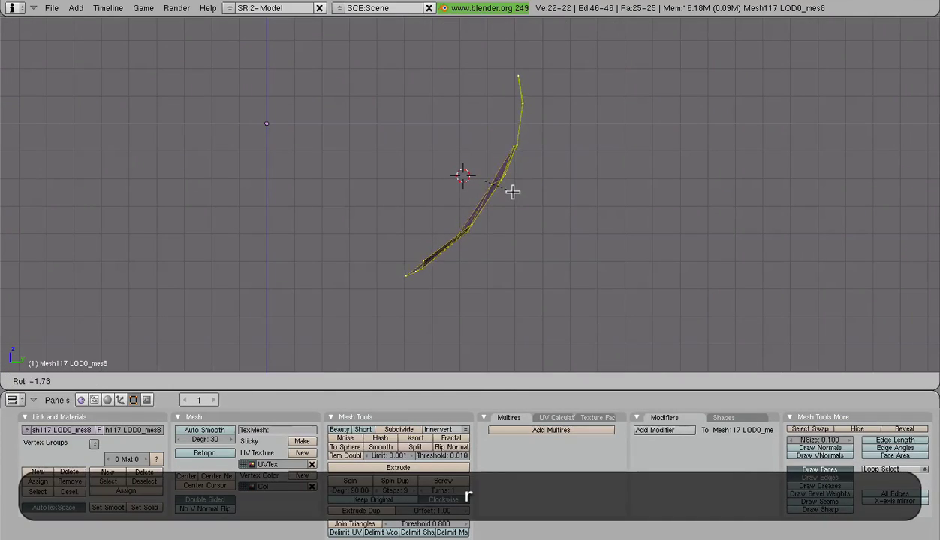
left_click(512, 192)
left_click(512, 192)
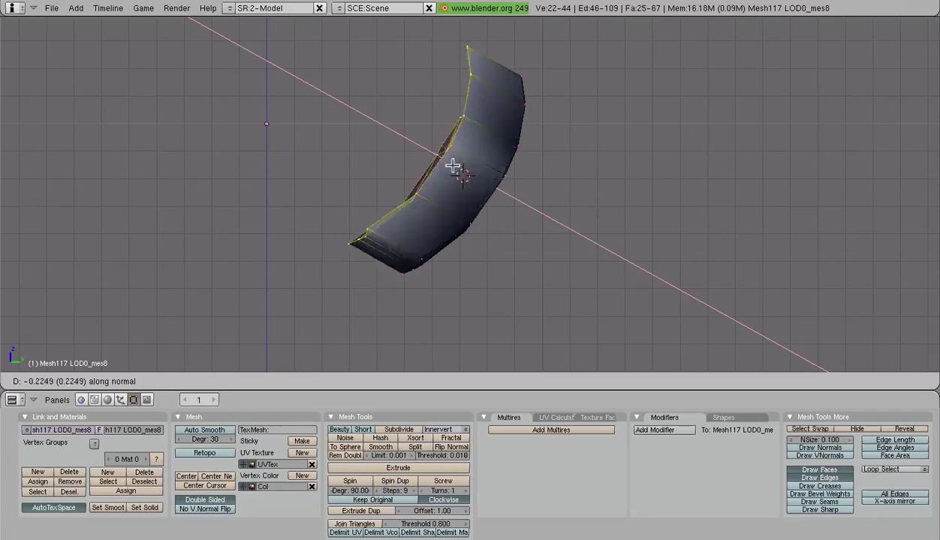
left_click(506, 178)
Clear the selection and examine the extruded panel's inner side and rim shading in Object Mode.
middle_click_drag(383, 178, 691, 210)
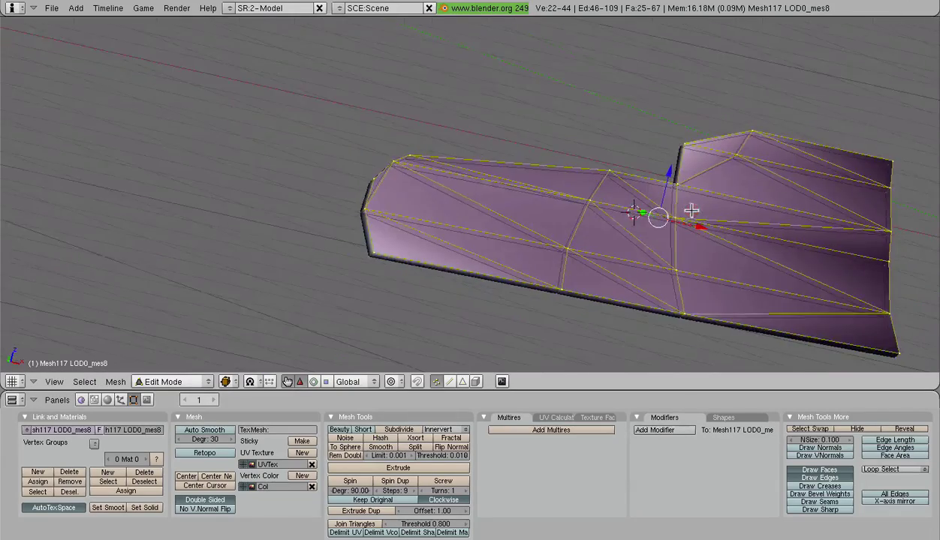
scroll(325, 192, "up", 4)
middle_click_drag(325, 192, 486, 251)
key("a")
scroll(403, 254, "up", 2)
key("Tab")
middle_click_drag(403, 254, 391, 363)
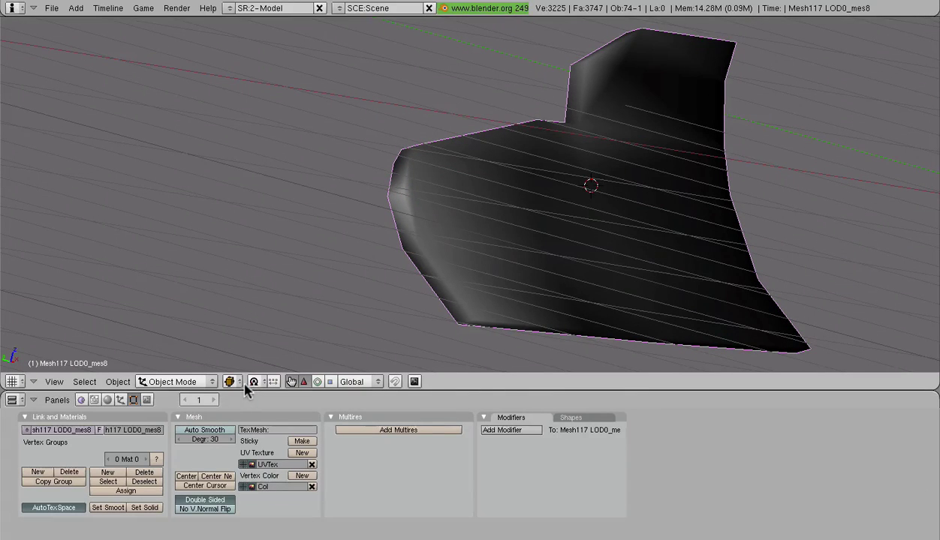
Select the six rim faces around the panel's rounded end and its adjoining edges, and separate them into their own object.
key("Tab")
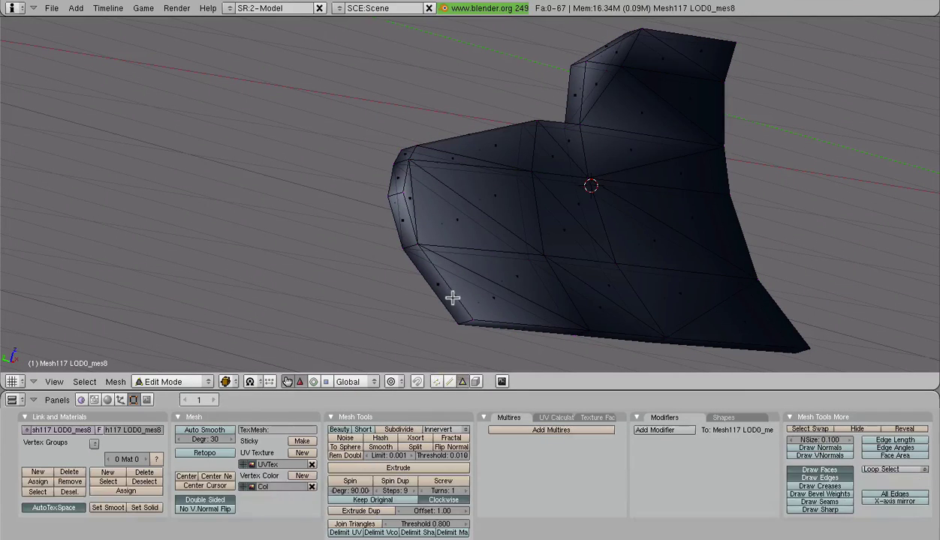
right_click(414, 246, "shift")
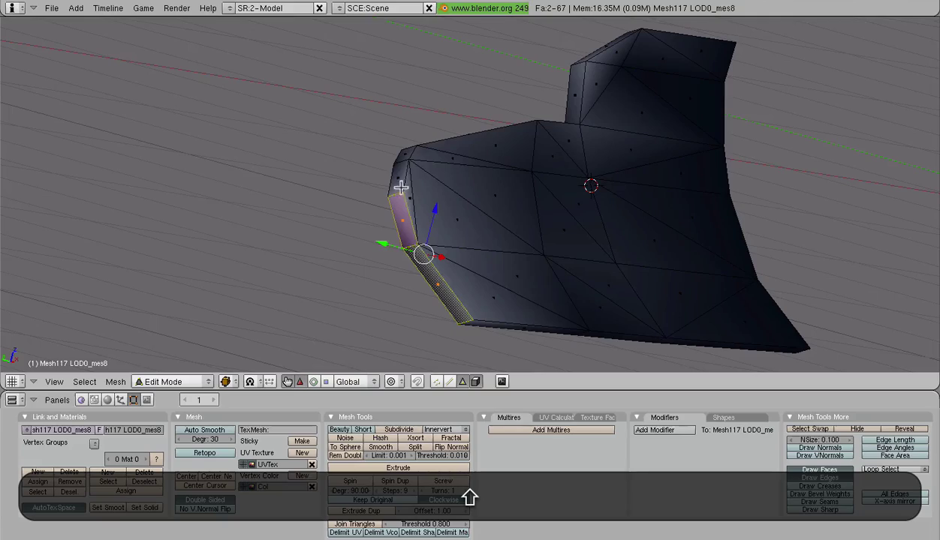
middle_click_drag(412, 174, 510, 269, "shift")
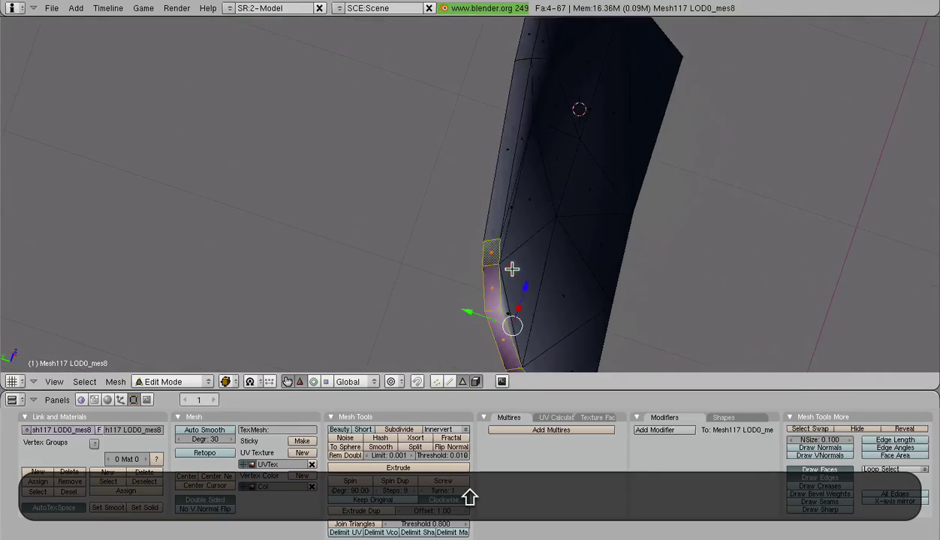
right_click(522, 141, "shift")
middle_click_drag(523, 140, 485, 239)
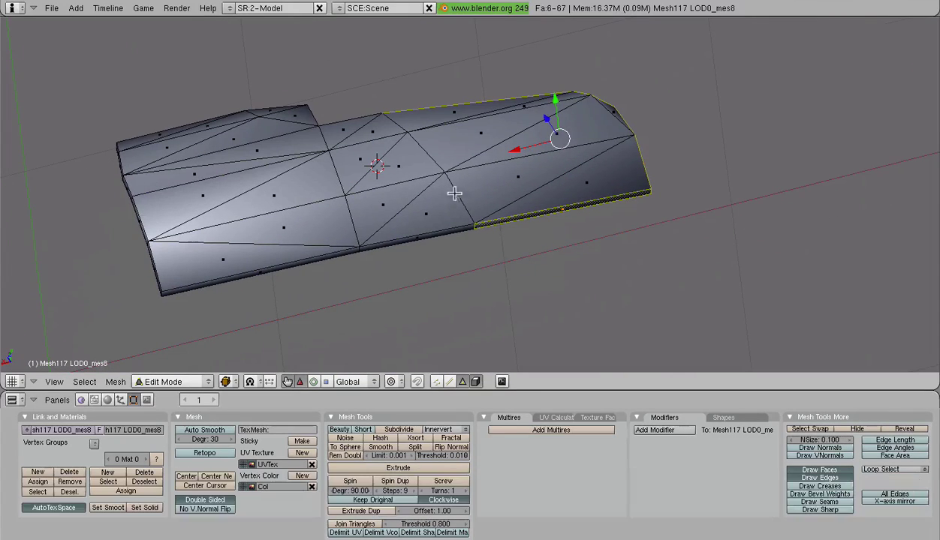
key("p")
left_click(715, 211)
Separate six more rim faces, covering the rest of the long edge, the lower straight end and the step, into another object.
middle_click_drag(716, 211, 488, 201)
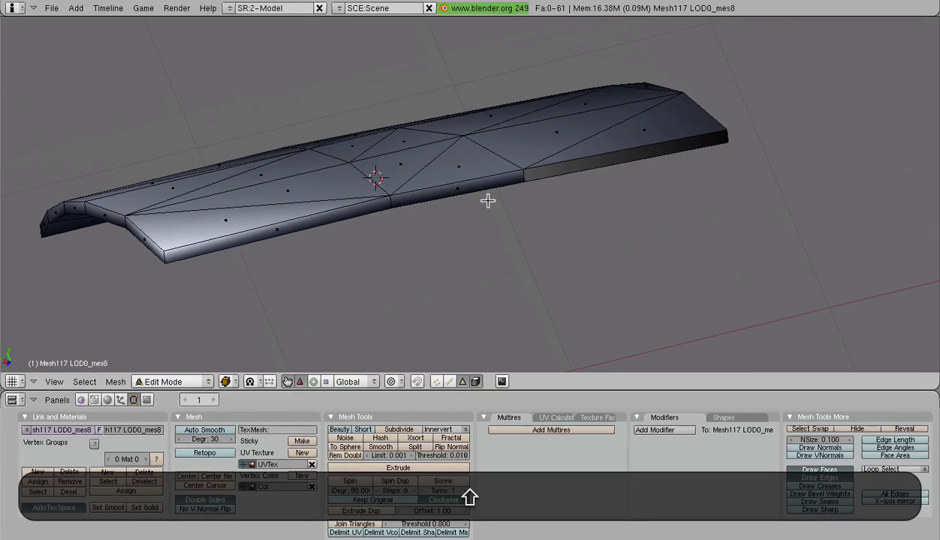
right_click(365, 202, "shift")
middle_click_drag(365, 203, 331, 235)
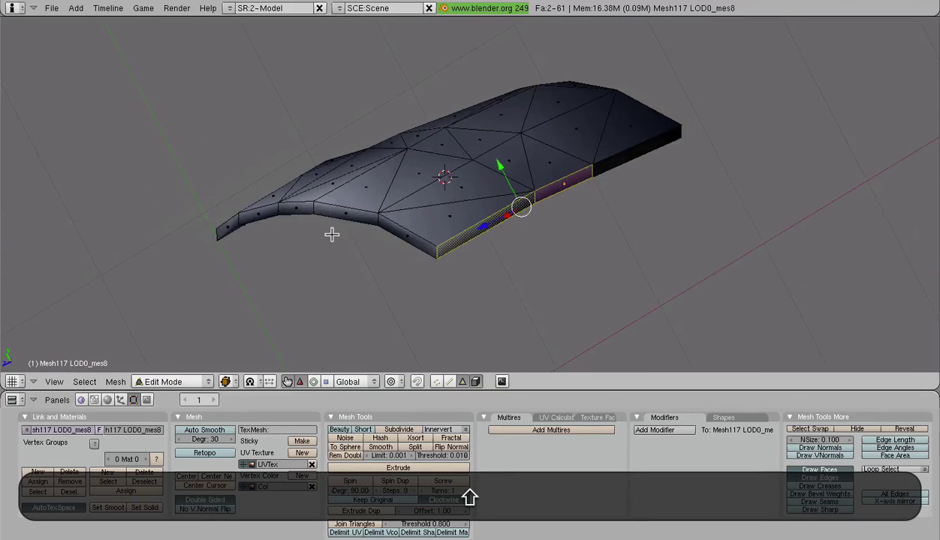
right_click(307, 211, "shift")
middle_click_drag(474, 196, 523, 286)
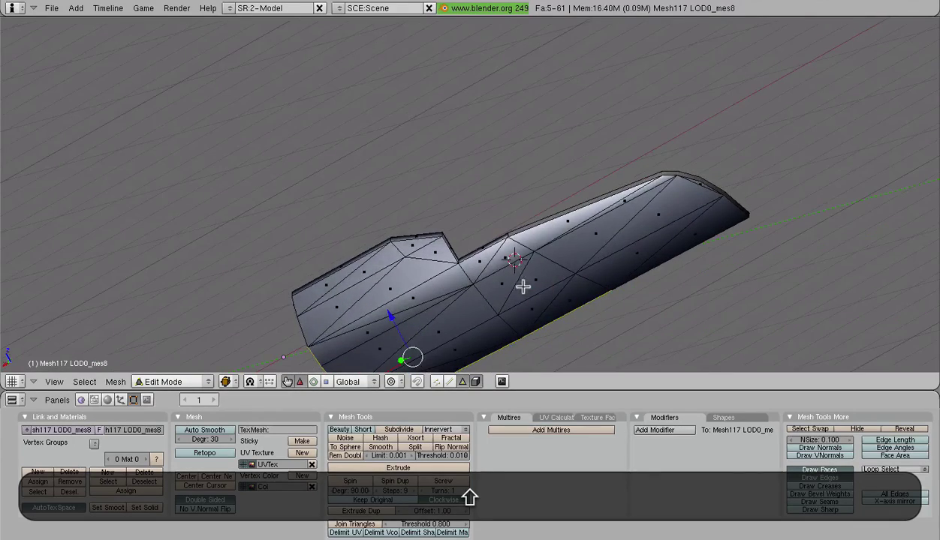
middle_click_drag(484, 247, 506, 227, "shift")
key("p")
left_click(563, 220)
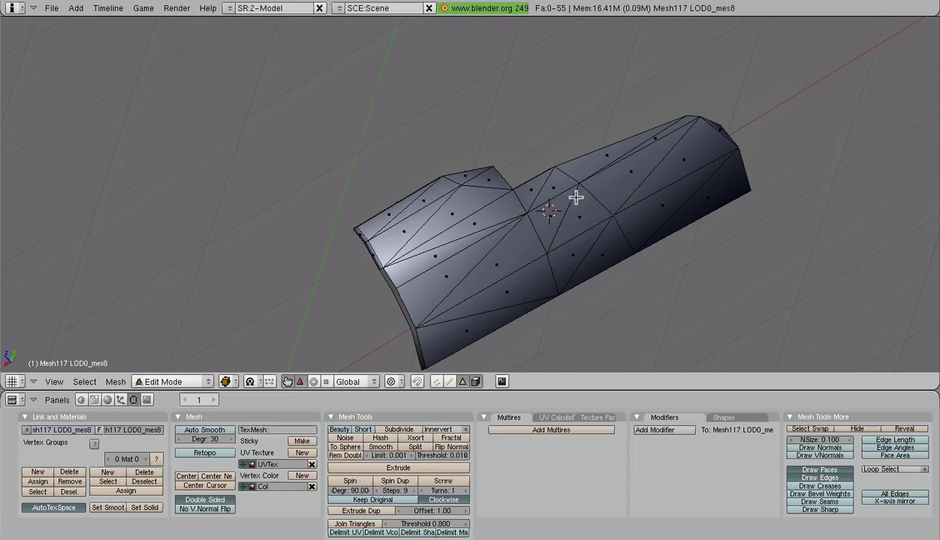
Select the five remaining rim faces around the panel's raised section and separate them into their own object.
middle_click_drag(575, 198, 404, 301)
right_click(401, 304)
right_click(330, 253, "shift")
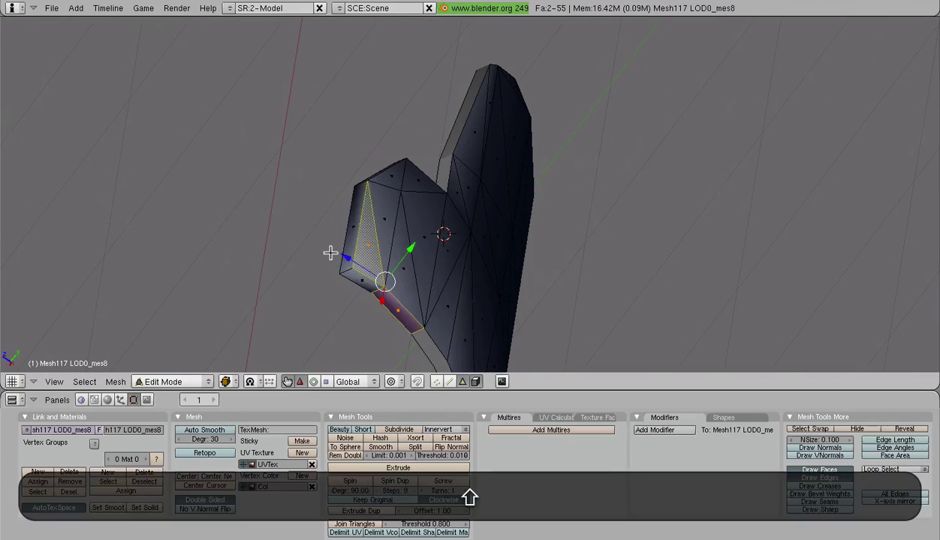
right_click(352, 252, "shift")
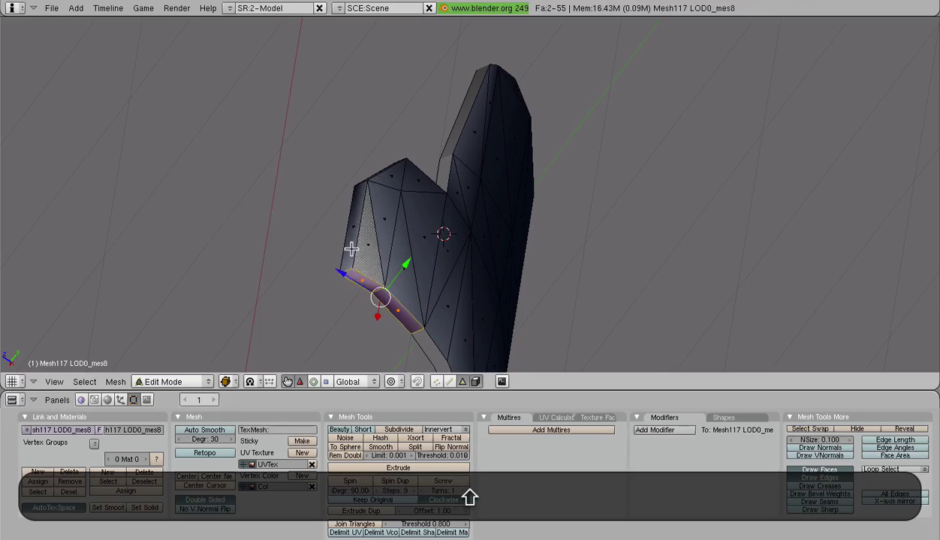
right_click(370, 210, "shift")
key("KP_Decimal")
right_click(322, 221, "shift")
middle_click_drag(322, 221, 428, 218)
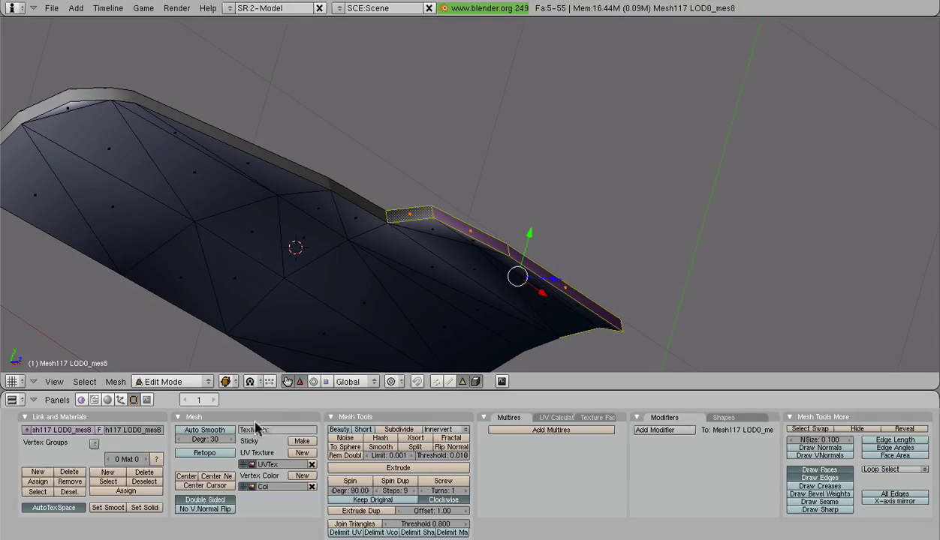
key("p")
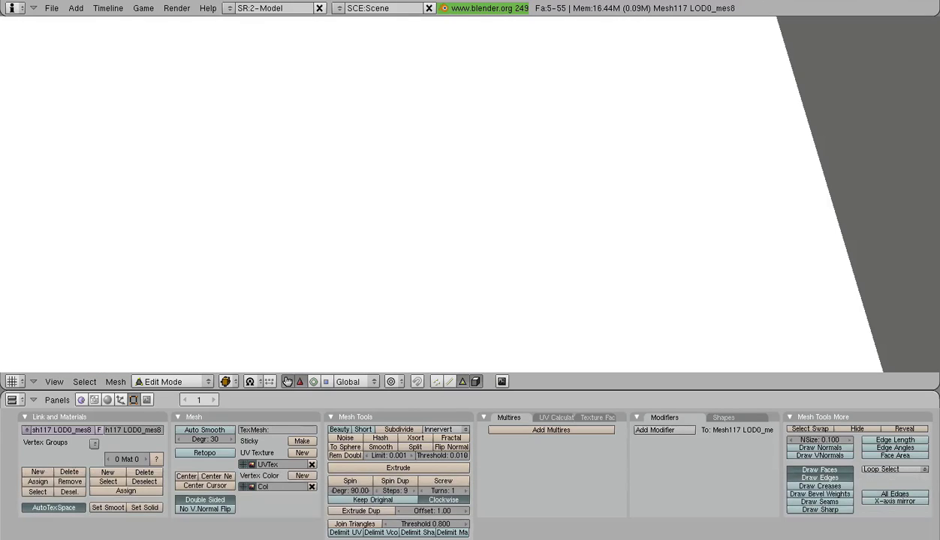
key("ctrl")
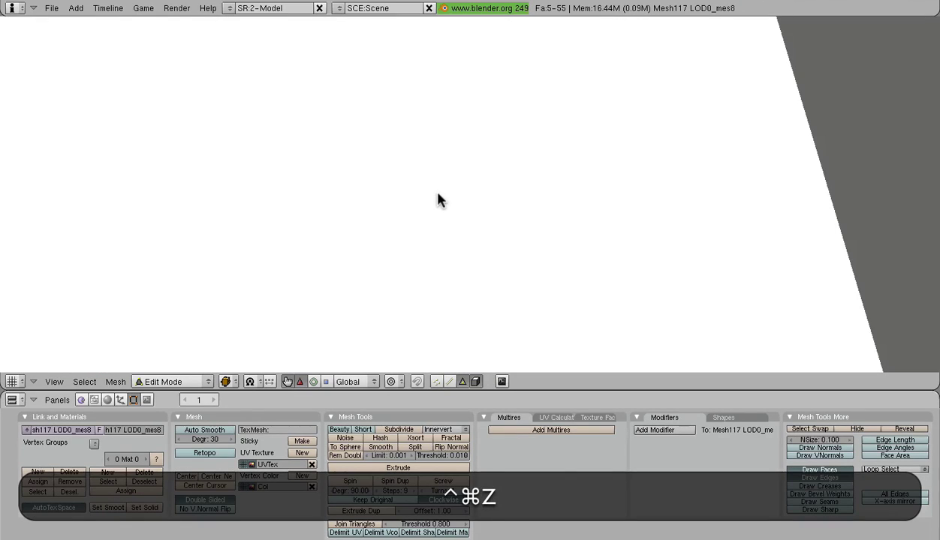
key("Escape")
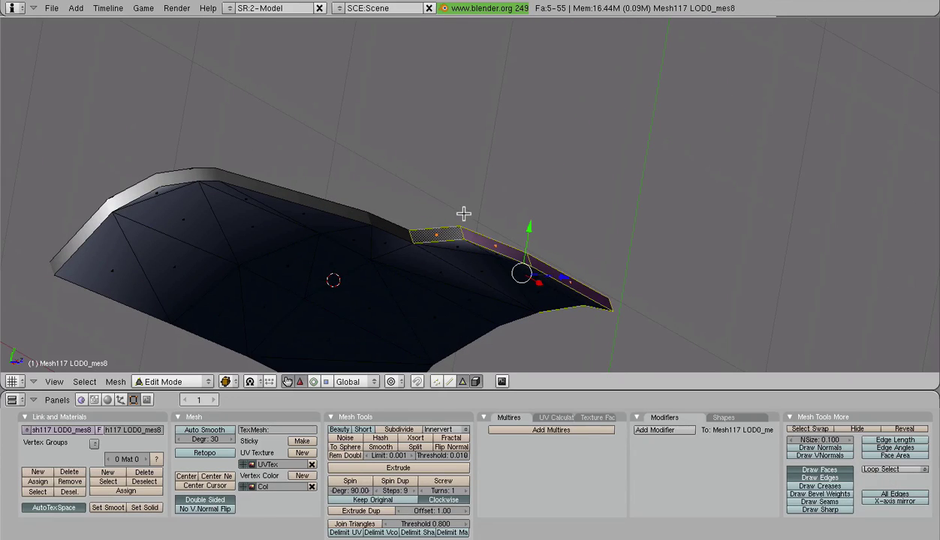
key("p")
left_click(463, 213)
Set the raised section's separated rim strip to solid shading and return to Object Mode.
scroll(409, 218, "up", 5)
key("Tab")
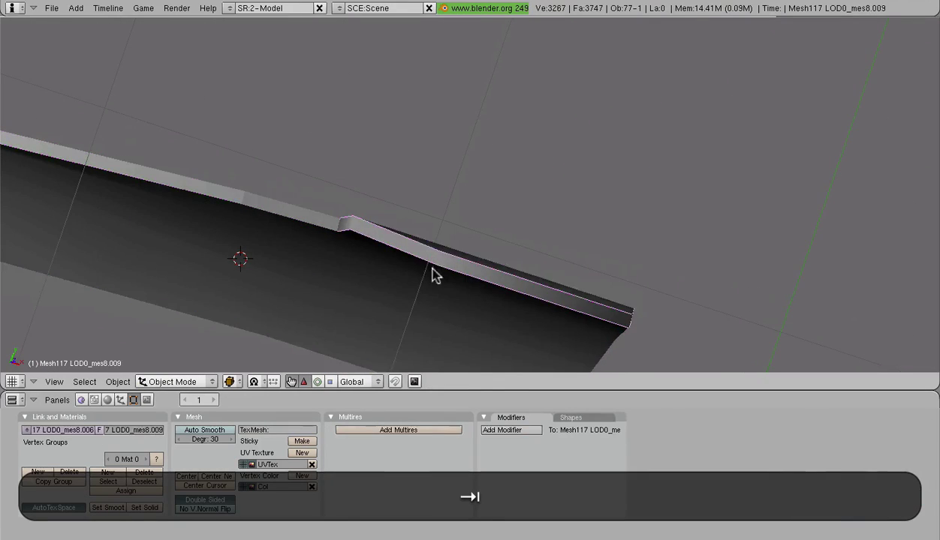
key("Tab")
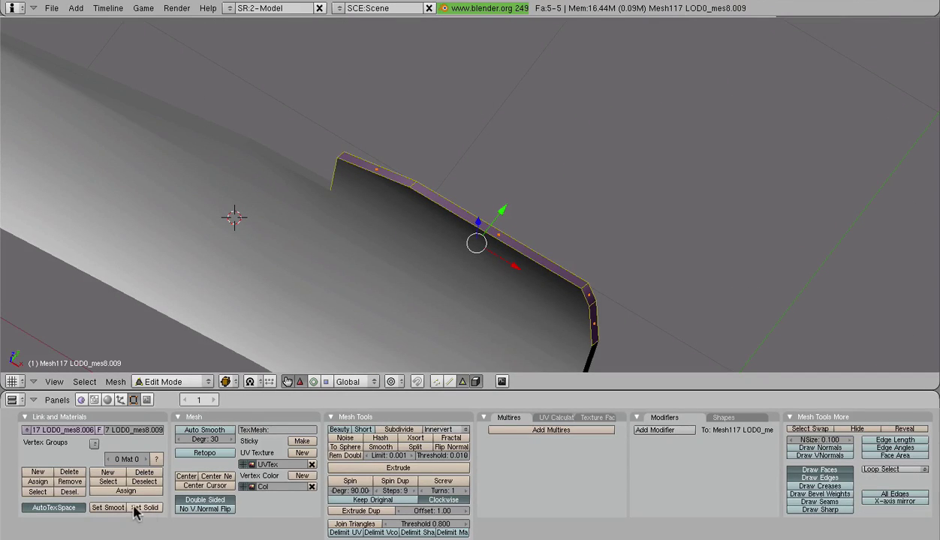
left_click(145, 514)
middle_click_drag(576, 258, 445, 159)
middle_click_drag(449, 285, 462, 188, "shift")
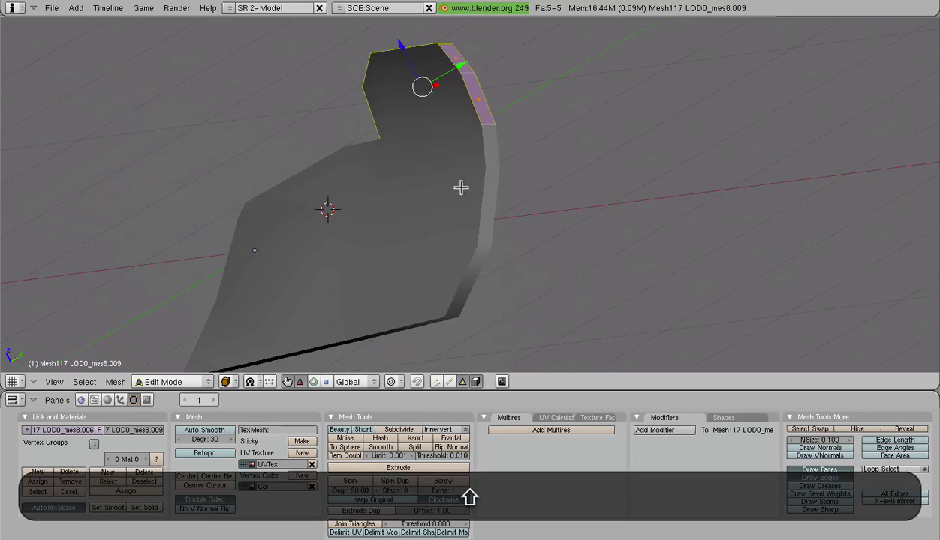
key("Tab")
Select the long-edge and rounded-end rim strips in turn and set them to solid shading.
right_click(493, 184)
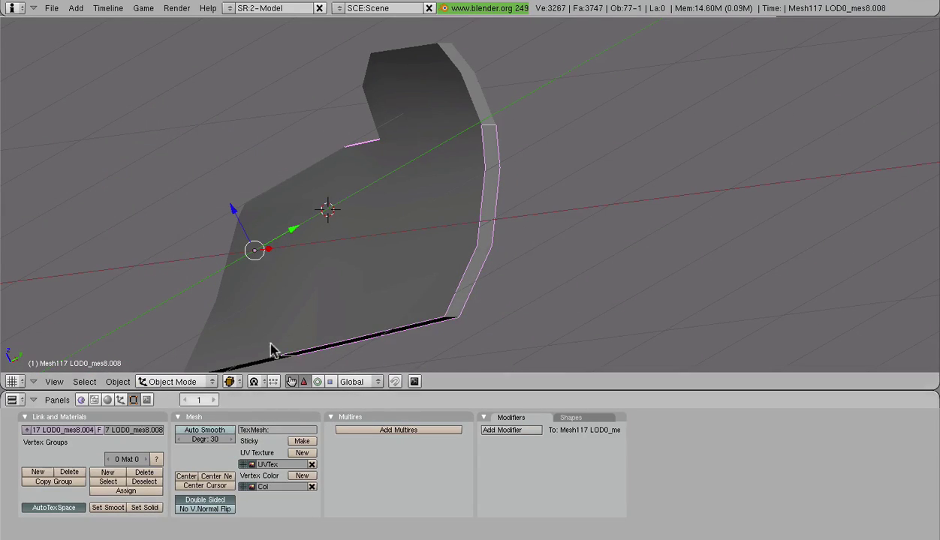
middle_click_drag(271, 344, 618, 235)
middle_click_drag(292, 291, 496, 69, "shift")
right_click(574, 150, "shift")
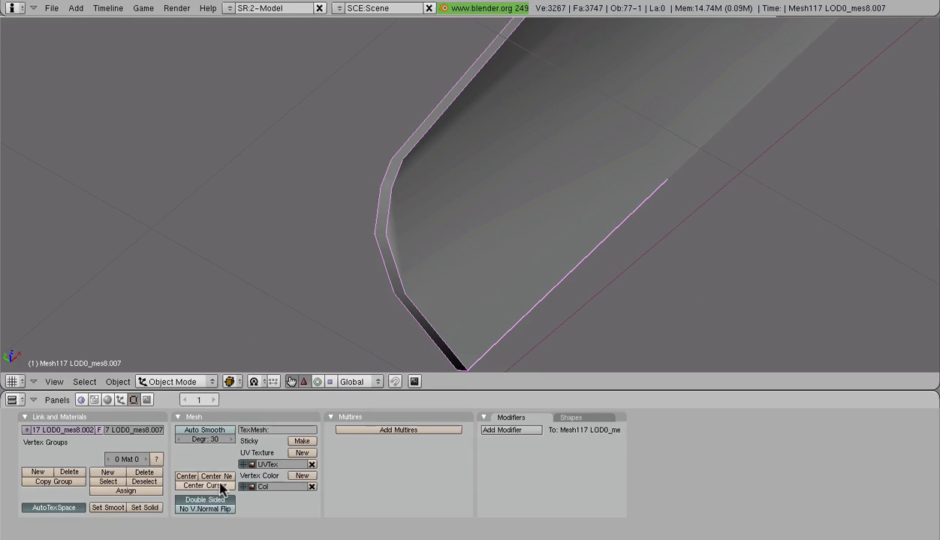
scroll(420, 255, "down", 6)
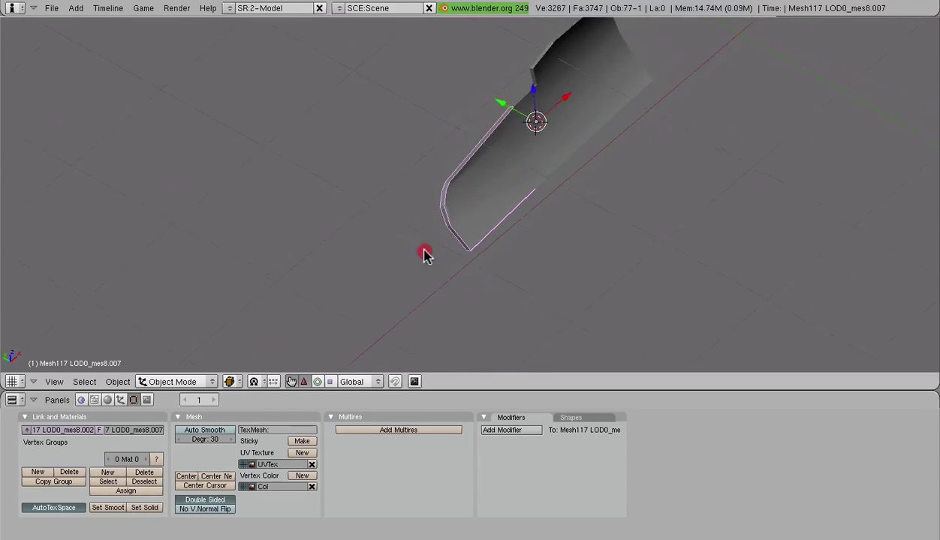
Clear the selection, check the rim strips' shading from the side and select the main panel object.
middle_click_drag(426, 253, 647, 149)
scroll(641, 154, "up", 3)
middle_click_drag(534, 174, 429, 201, "shift")
key("a")
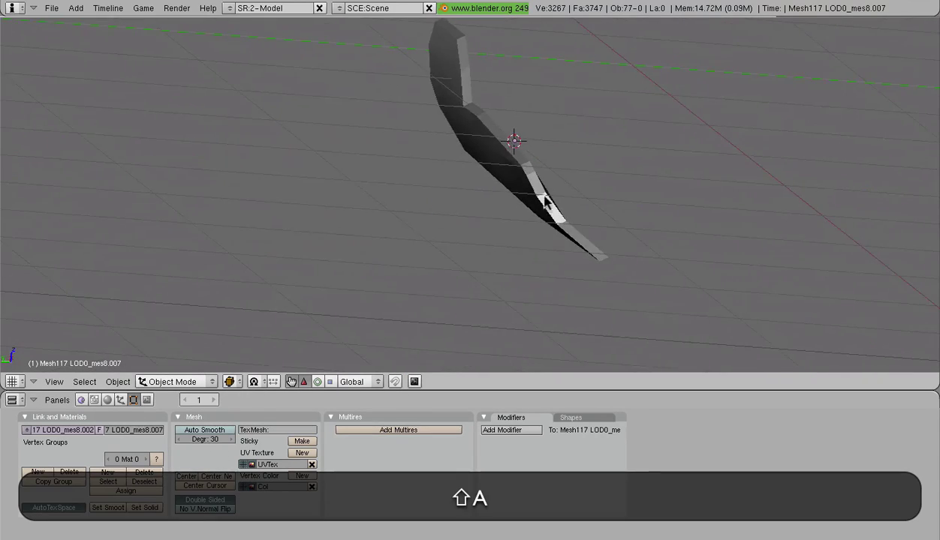
scroll(548, 200, "up", 4)
middle_click_drag(548, 199, 456, 185)
right_click(519, 180)
middle_click_drag(520, 183, 491, 281)
middle_click_drag(491, 281, 514, 216, "shift")
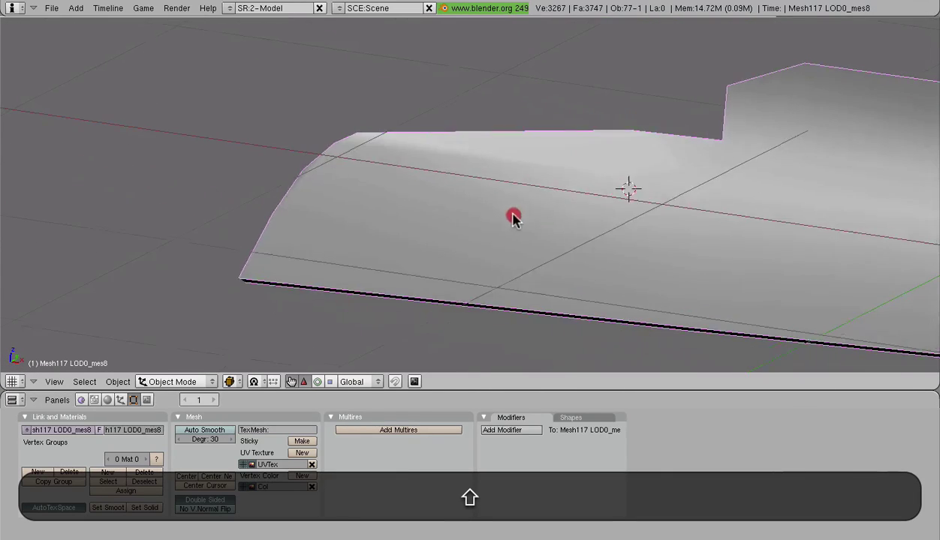
Select all faces of the main panel's tapered, rounded-end section and separate them into their own object.
key("Tab")
scroll(515, 214, "down", 3)
left_click(501, 381)
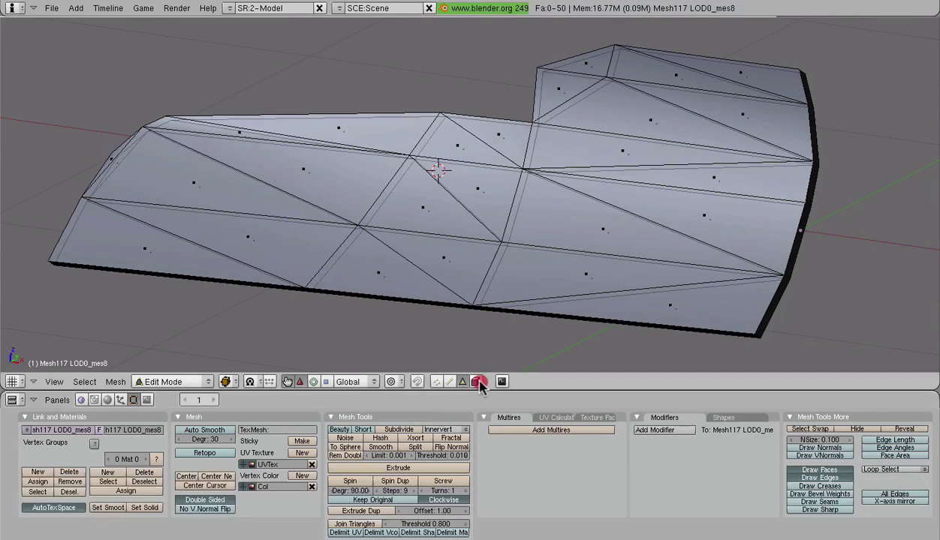
left_click_drag(47, 151, 203, 285, "ctrl")
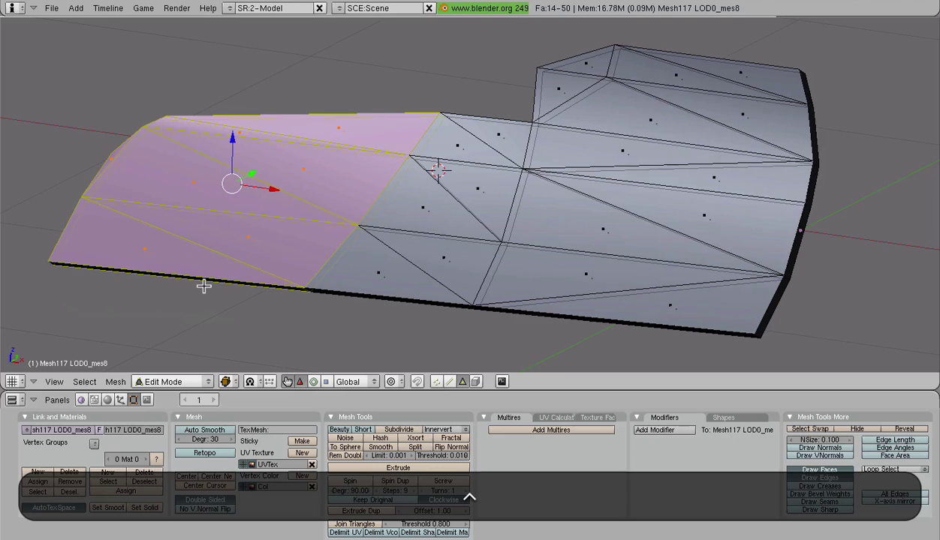
key("p")
left_click(184, 276)
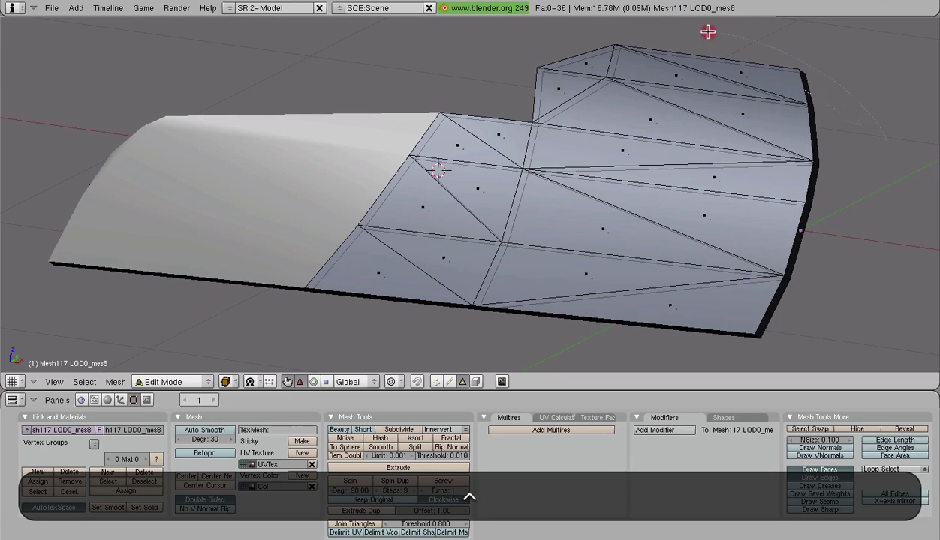
Select the faces of the panel's raised section and separate them into their own object.
left_click_drag(653, 127, 760, 141, "ctrl")
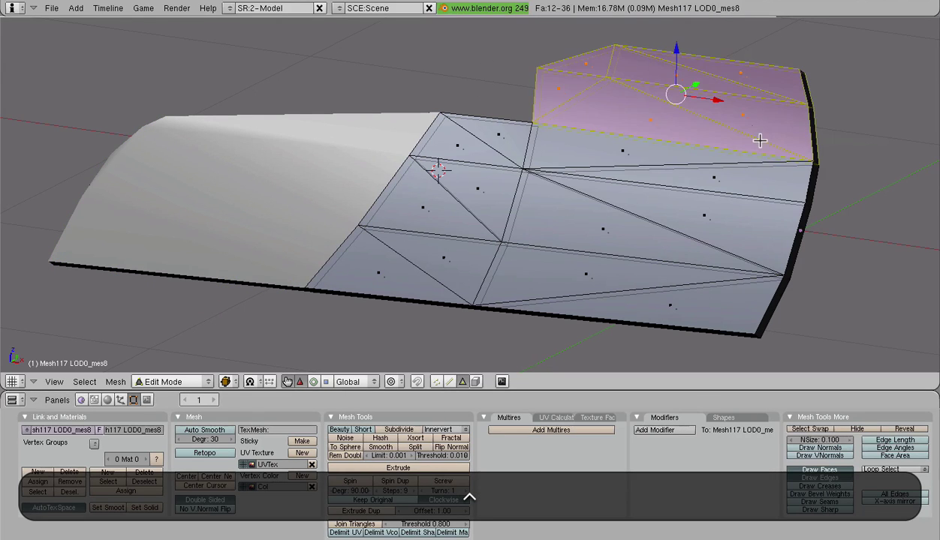
key("p")
left_click(759, 141)
Return to Object Mode and join the separated raised section with its rim strip.
middle_click_drag(759, 143, 524, 243)
scroll(518, 239, "up", 2)
middle_click_drag(363, 117, 323, 208)
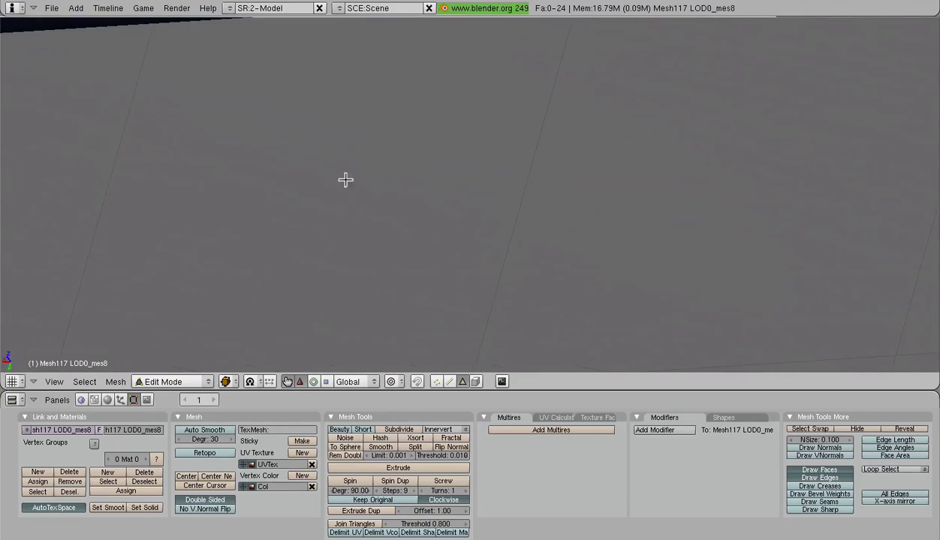
middle_click_drag(342, 173, 371, 83)
middle_click_drag(371, 82, 346, 174, "shift")
scroll(450, 165, "up", 1)
middle_click_drag(540, 153, 482, 220, "shift")
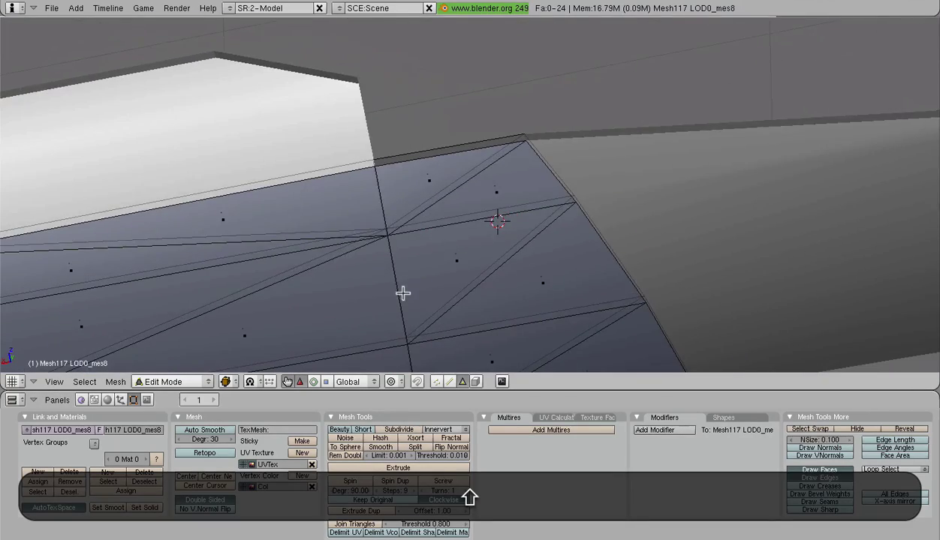
middle_click_drag(403, 293, 561, 263, "shift")
key("Tab")
right_click(489, 54)
middle_click_drag(515, 68, 434, 257)
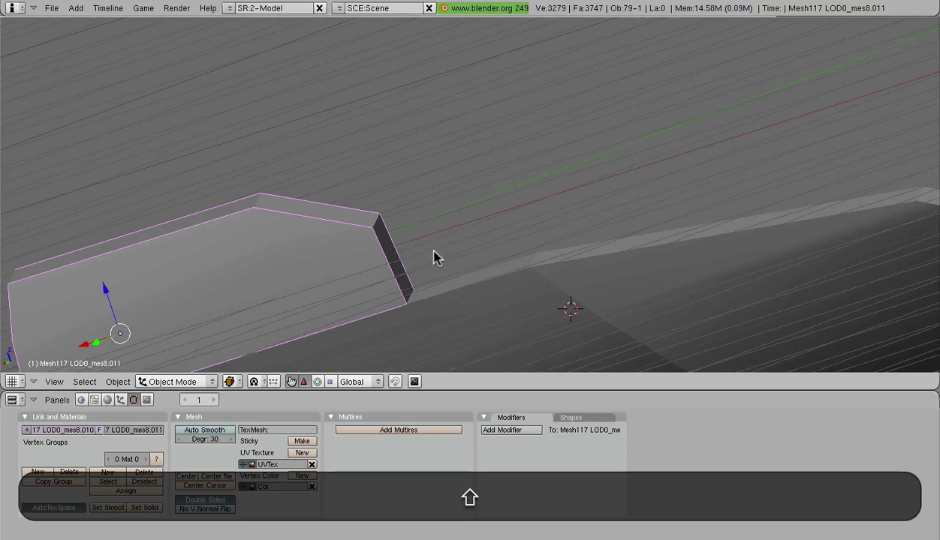
key("ctrl+j")
key("Return")
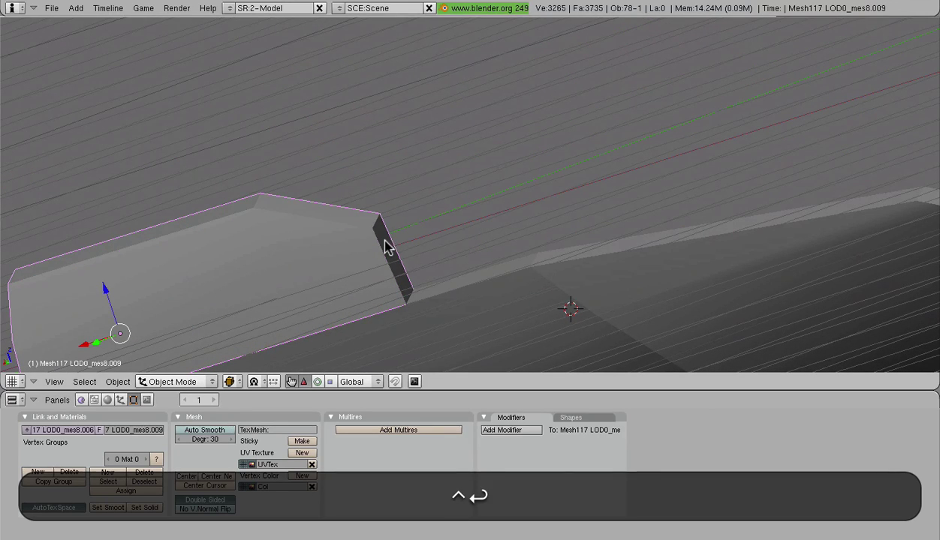
Join the separated rounded-end section with its rim strip into one object.
middle_click_drag(384, 257, 382, 147, "shift")
right_click(435, 159)
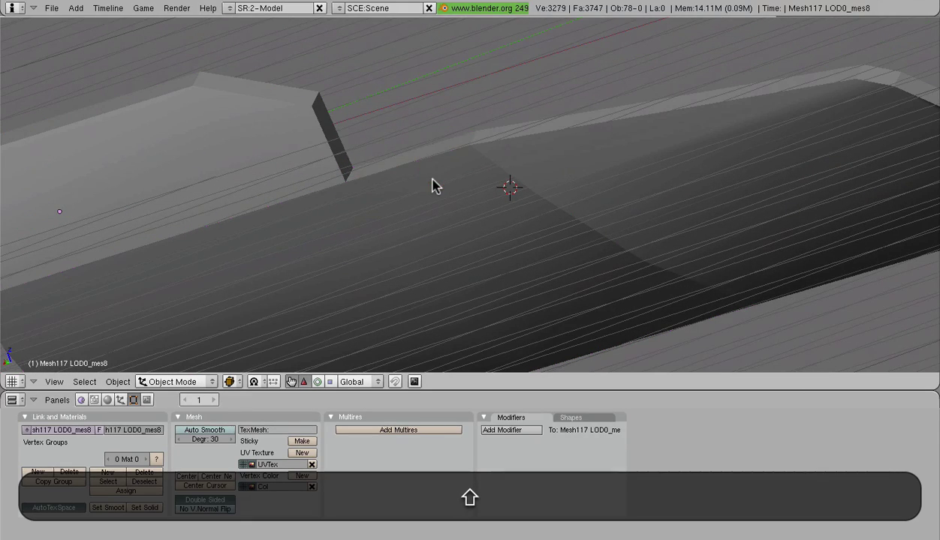
right_click(423, 238, "shift")
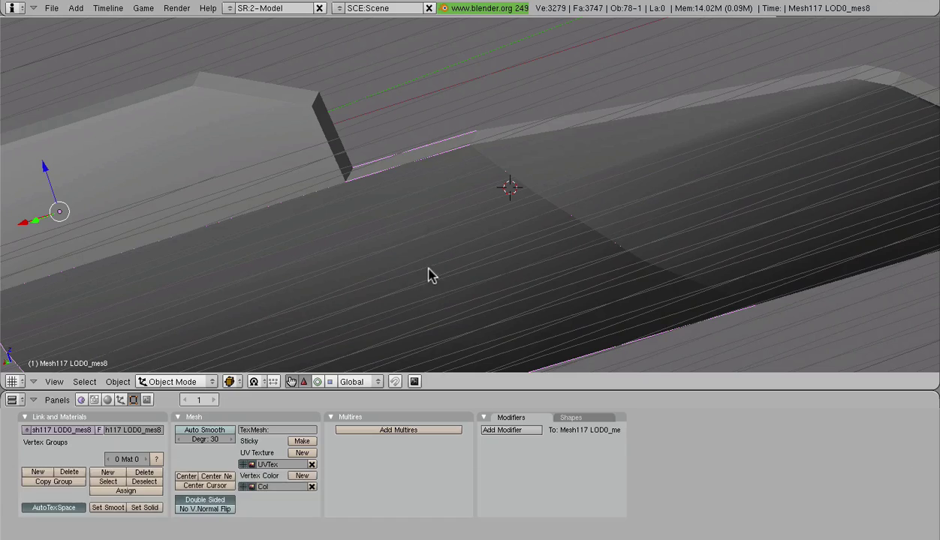
right_click(595, 151)
key("ctrl+j")
key("Return")
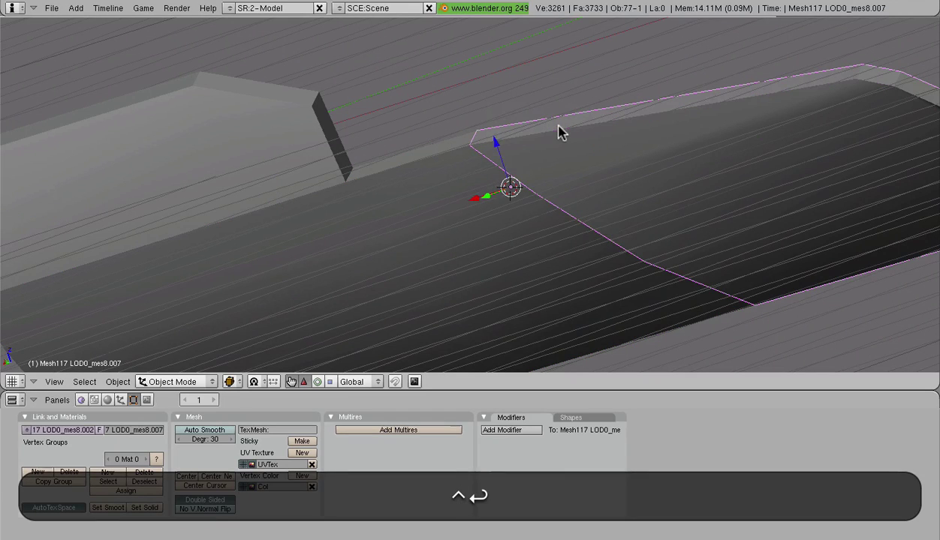
Select the remaining middle section together with its rim strip and join them into one object.
right_click(466, 207)
scroll(467, 207, "down", 4)
middle_click_drag(371, 225, 439, 138, "shift")
key("Tab")
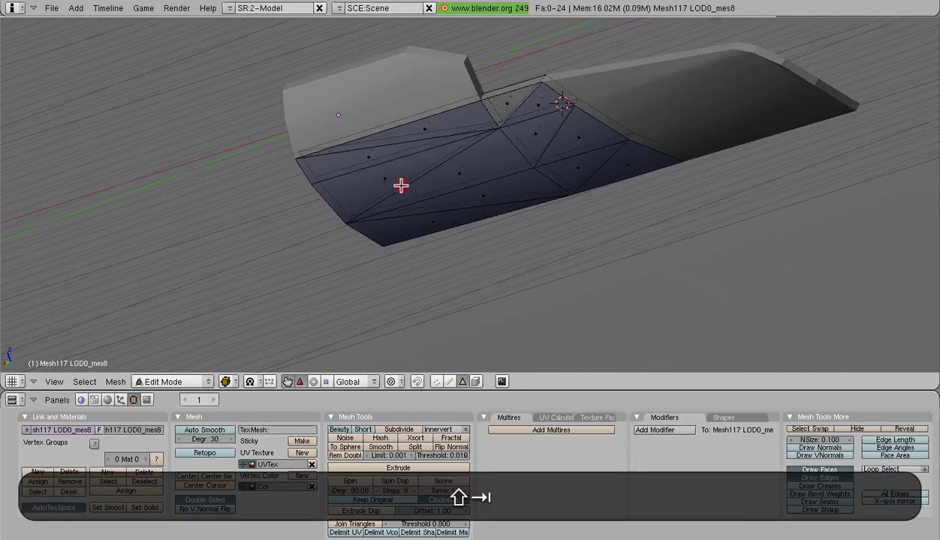
middle_click_drag(401, 187, 471, 185)
key("Tab")
scroll(471, 185, "up", 1)
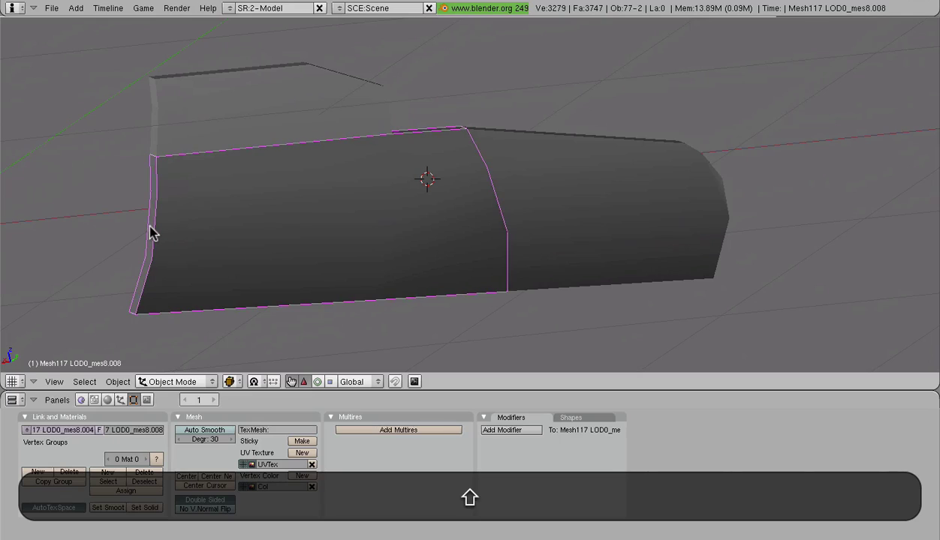
Select the middle section's inner and outer edges along the seam with the rounded-end section and separate them into their own object.
key("Tab")
scroll(150, 227, "up", 4)
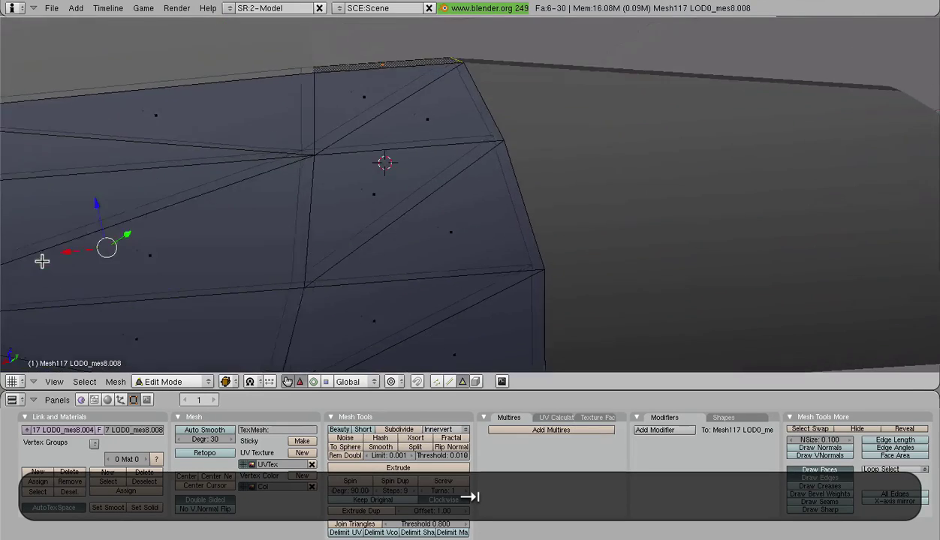
middle_click_drag(42, 262, 268, 260)
scroll(189, 201, "down", 4)
scroll(470, 216, "up", 3)
scroll(382, 216, "down", 2)
scroll(568, 302, "up", 4)
scroll(568, 303, "up", 1)
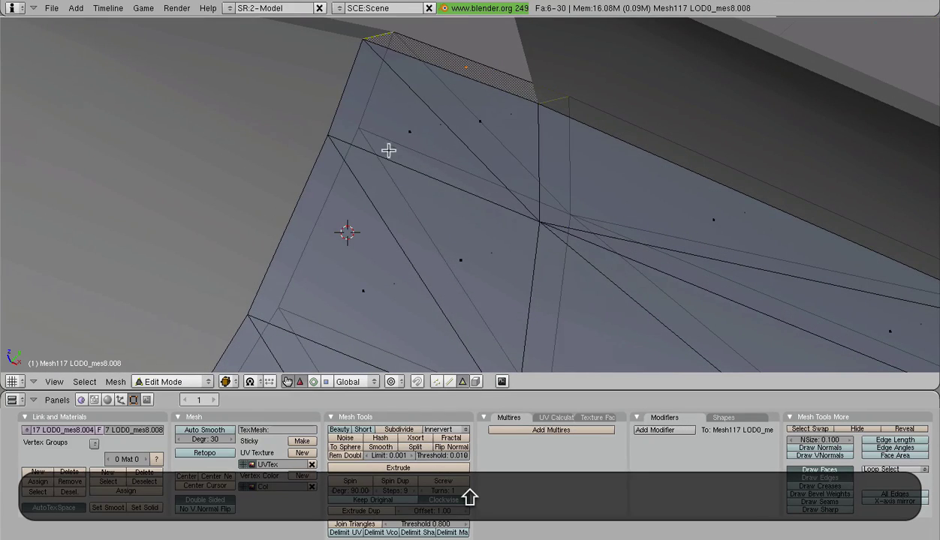
middle_click_drag(388, 150, 411, 145, "shift")
left_click(450, 382)
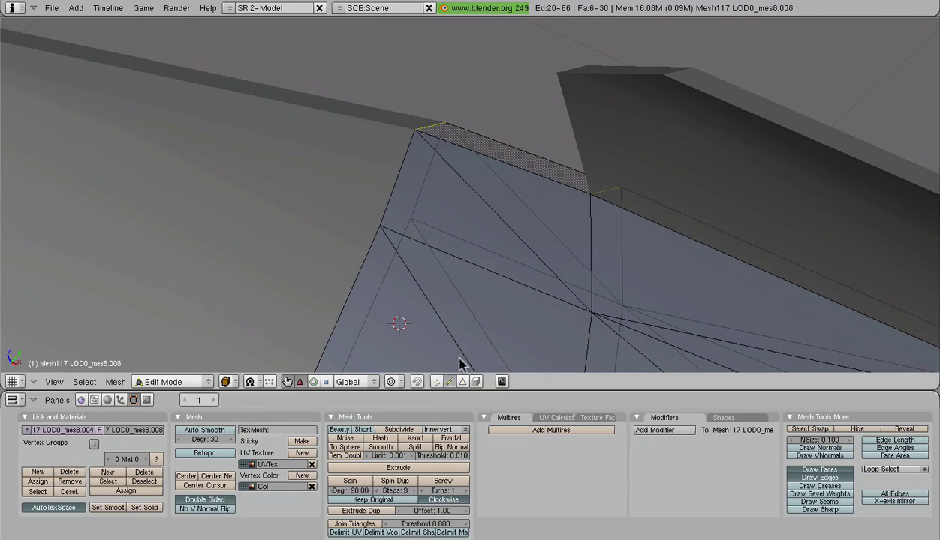
right_click(397, 194)
middle_click_drag(390, 232, 476, 41, "shift")
right_click(440, 187, "shift")
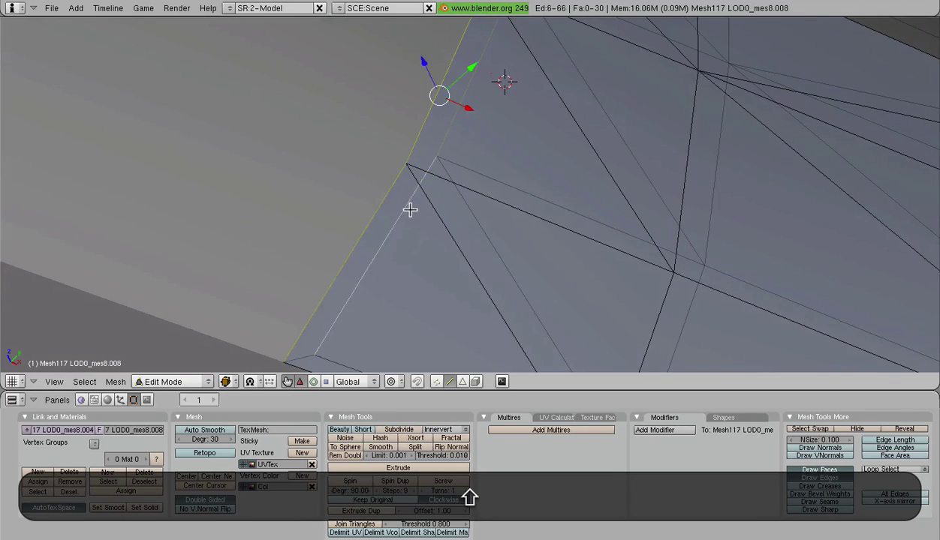
scroll(409, 209, "down", 3)
key("p")
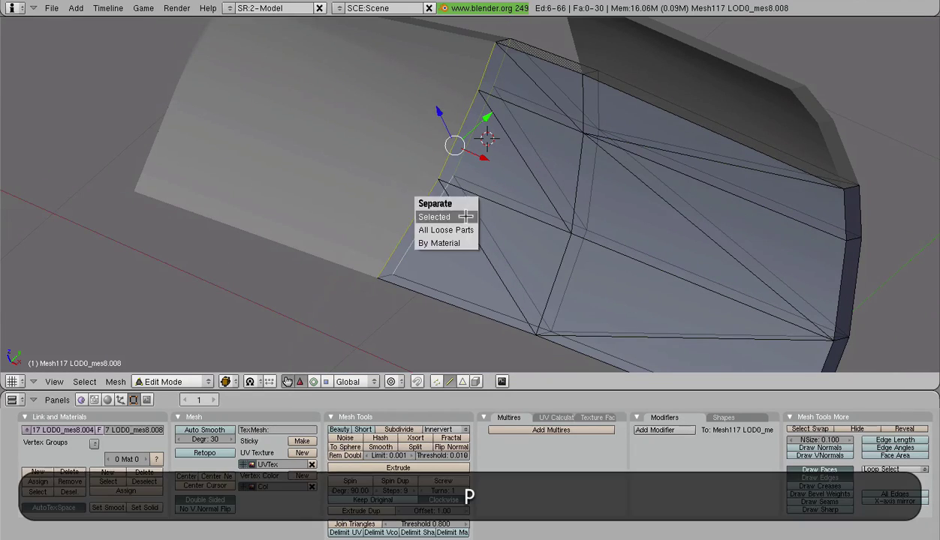
left_click(457, 213)
Isolate the separated seam edges in local view and fill faces between the opposite edges to form a strip.
key("Tab")
key("Tab")
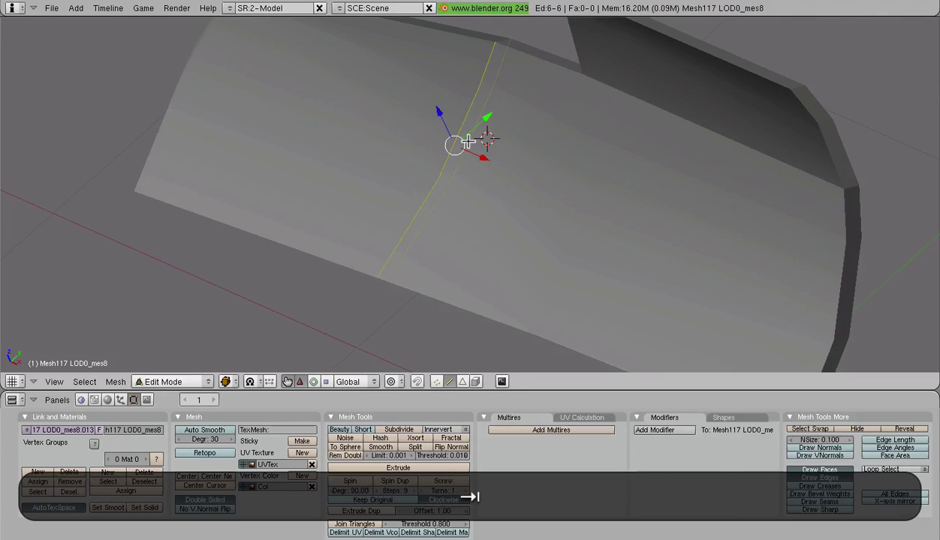
key("KP_Divide")
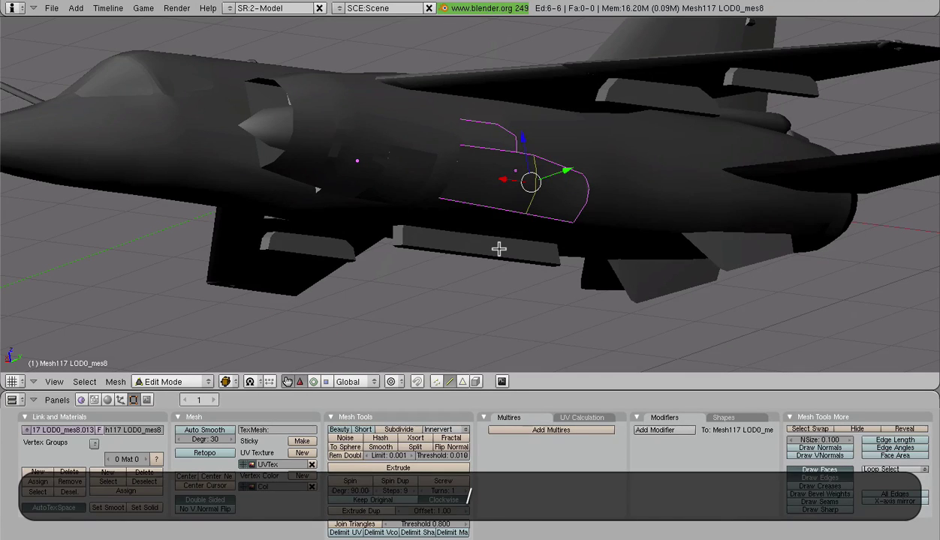
key("KP_Divide")
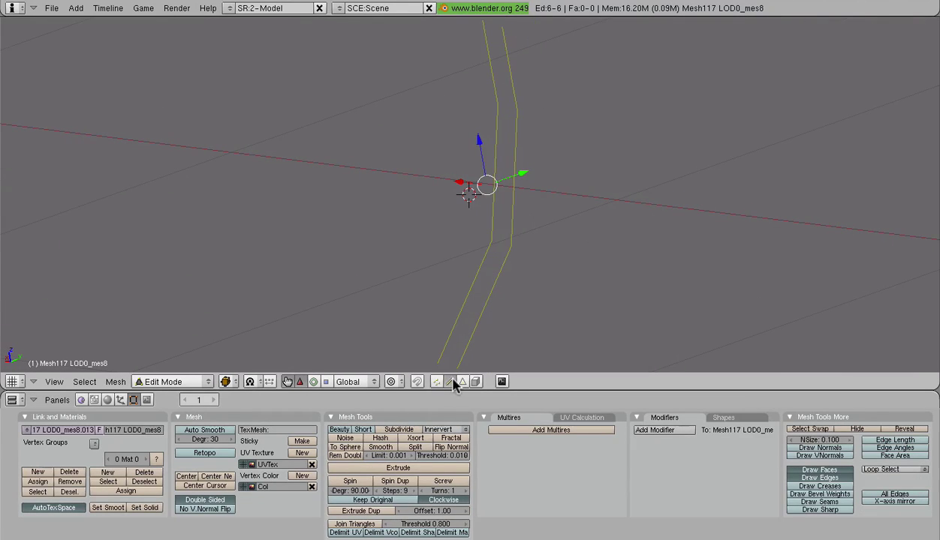
right_click(472, 329)
key("f")
right_click(509, 175)
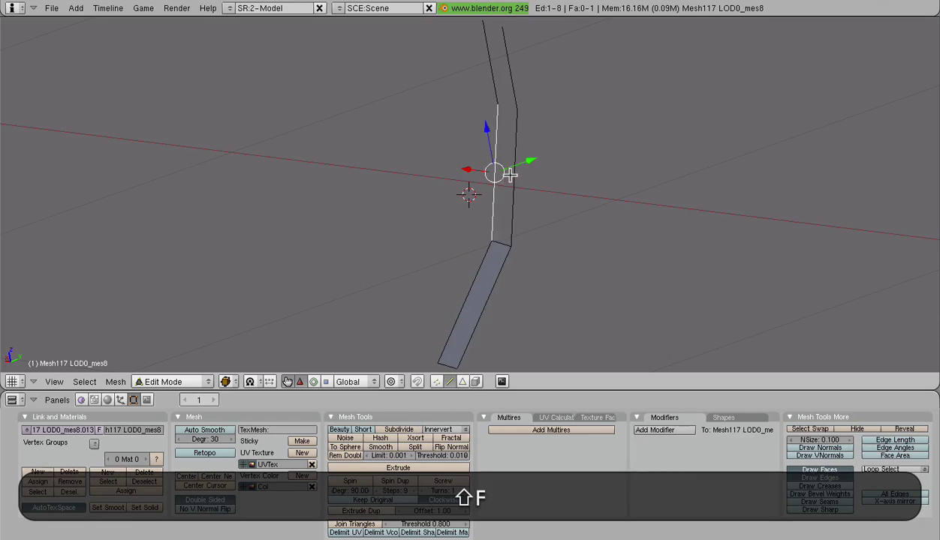
left_click(464, 243)
key("Tab")
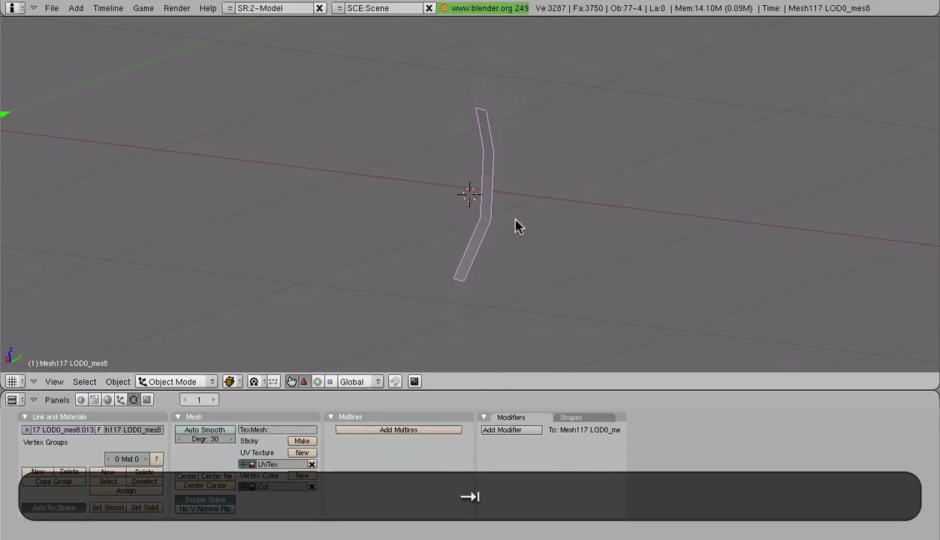
Duplicate the seam strip in place and return from local view to the whole jet.
key("shift+d")
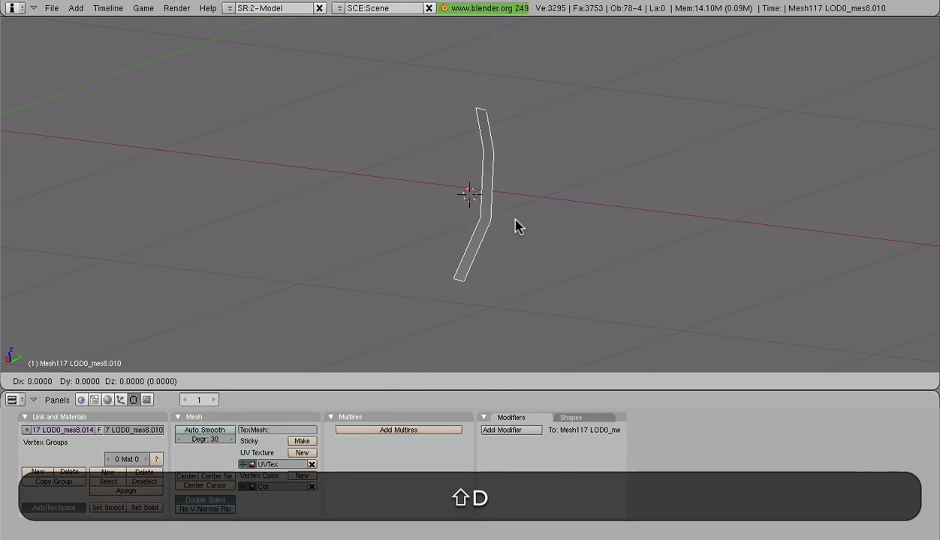
right_click(515, 225)
key("KP_Divide")
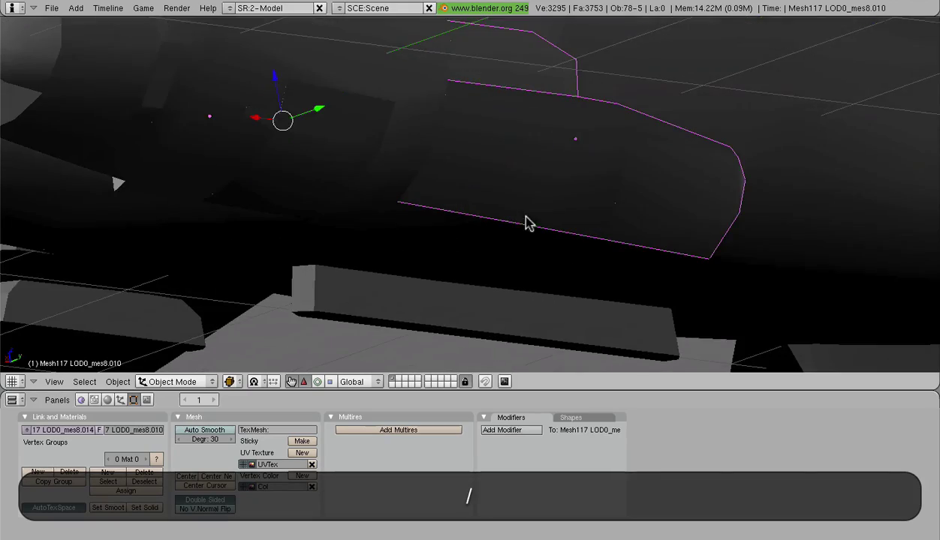
Switch to wireframe display and join one seam strip with the panel's middle section.
middle_click_drag(526, 218, 598, 182)
left_click(229, 382)
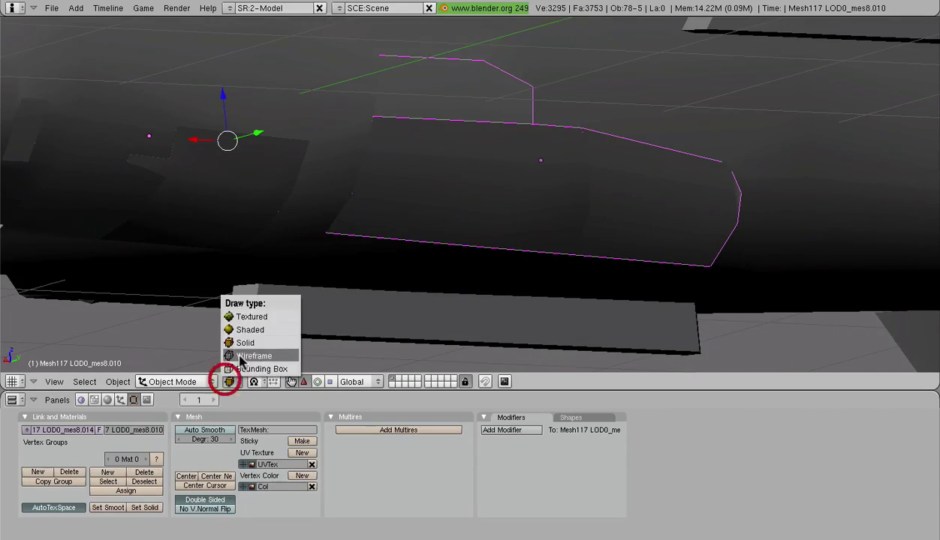
left_click(240, 356)
scroll(651, 199, "up", 4)
middle_click_drag(653, 199, 457, 225, "shift")
right_click(425, 246)
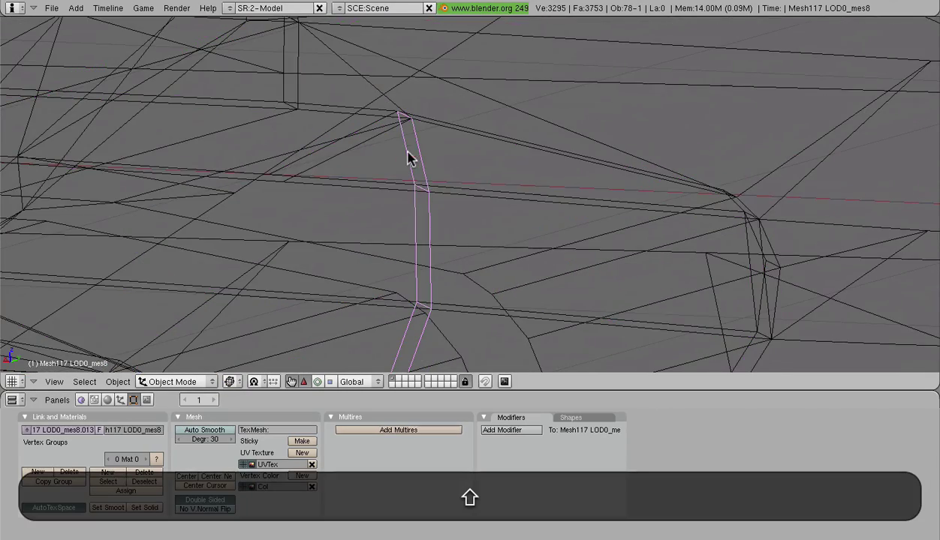
right_click(391, 197, "shift")
key("ctrl+j")
key("Return")
key("a")
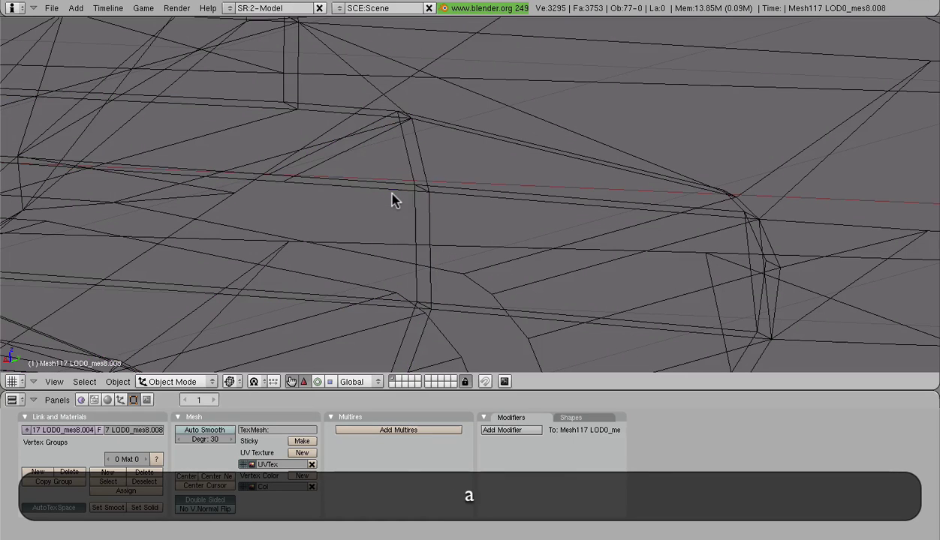
Join the other seam strip copy with the panel's rounded-end section.
right_click(420, 153)
right_click(446, 132, "shift")
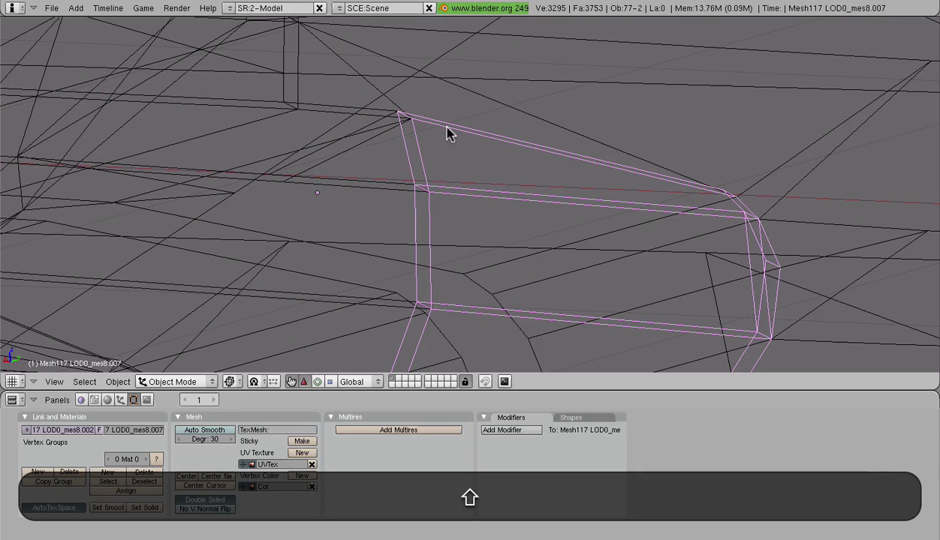
key("ctrl+j")
key("Return")
Select the middle section's two long edges along the seam with the raised section and separate them into their own object.
scroll(420, 148, "down", 3)
middle_click_drag(419, 149, 506, 158, "shift")
scroll(488, 160, "up", 3)
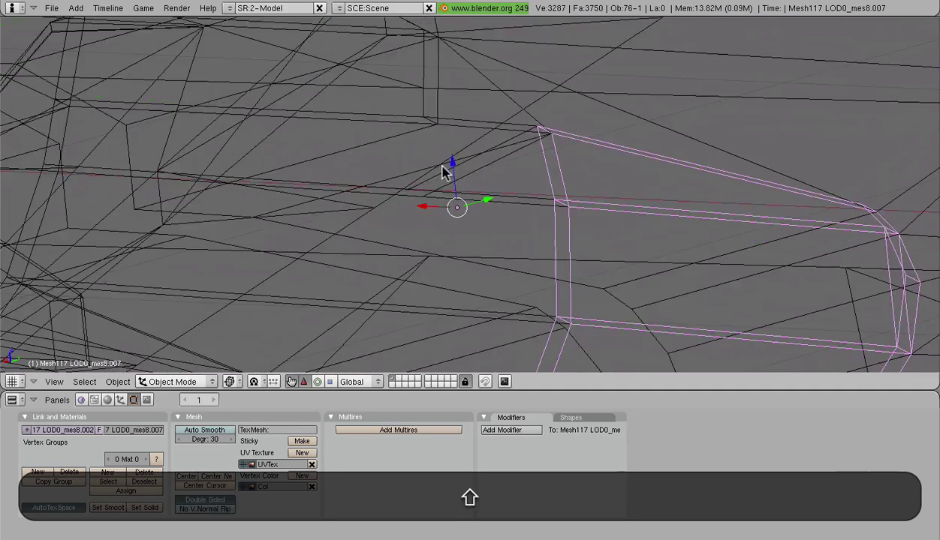
right_click(452, 127)
right_click(462, 119)
scroll(452, 135, "down", 4)
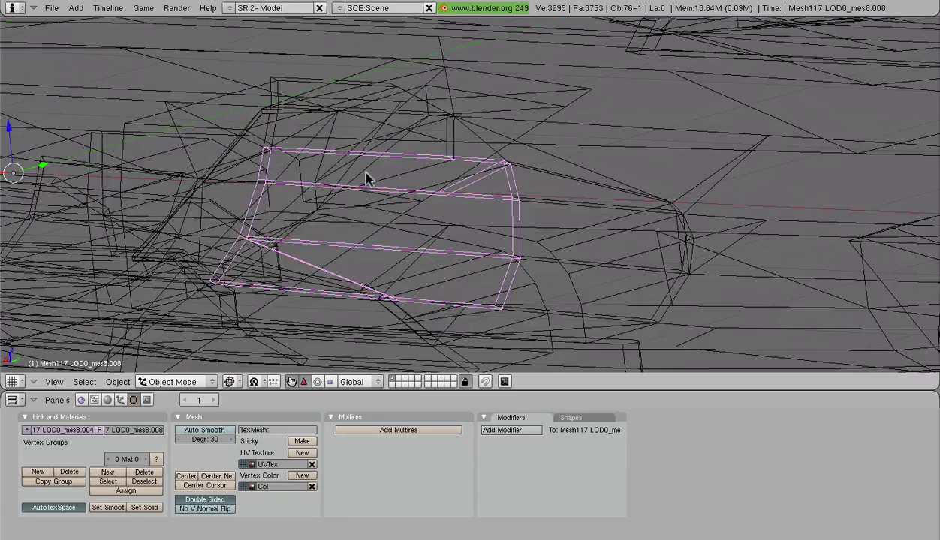
middle_click_drag(365, 172, 575, 228)
key("Tab")
scroll(574, 228, "up", 4)
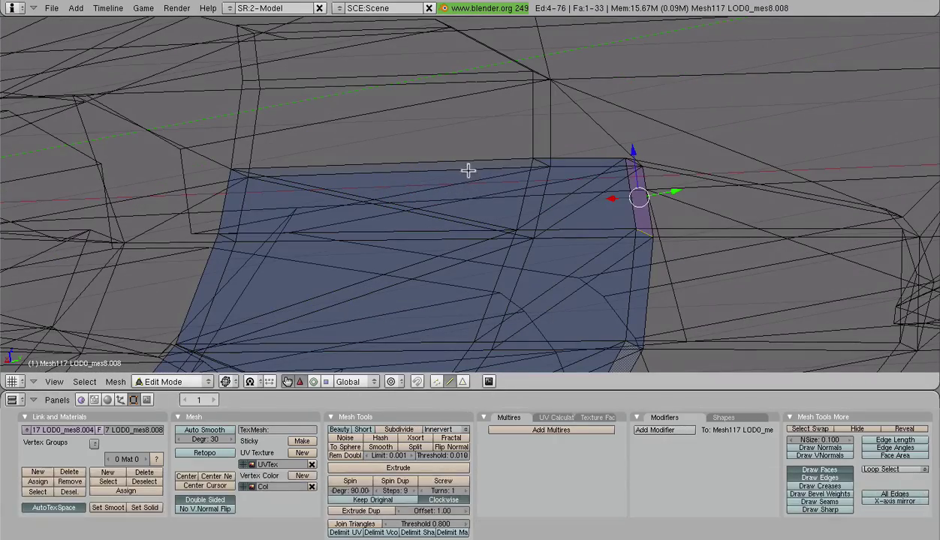
right_click(468, 169)
right_click(467, 159, "shift")
key("p")
left_click(468, 161)
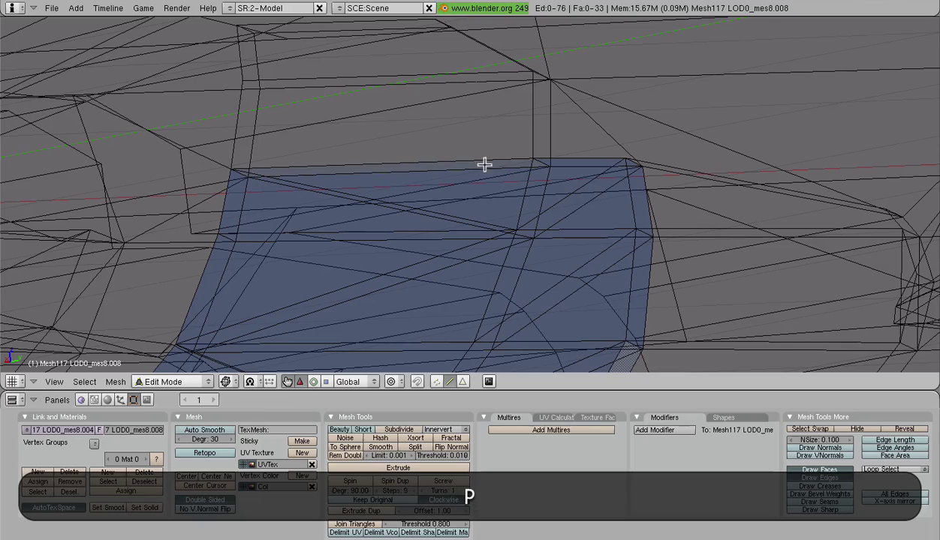
Open the separated long edge pair for editing and fill a face between the two edges.
key("Tab")
right_click(497, 168)
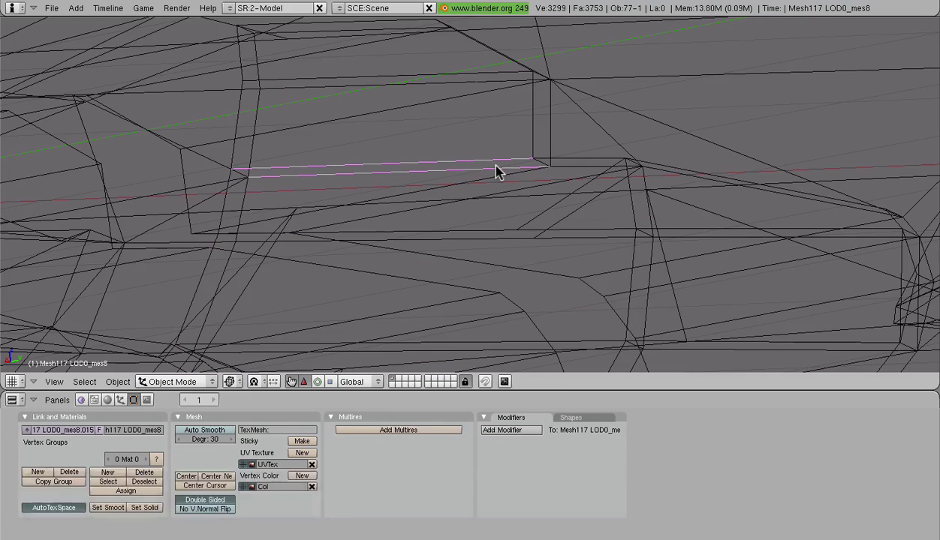
key("Tab")
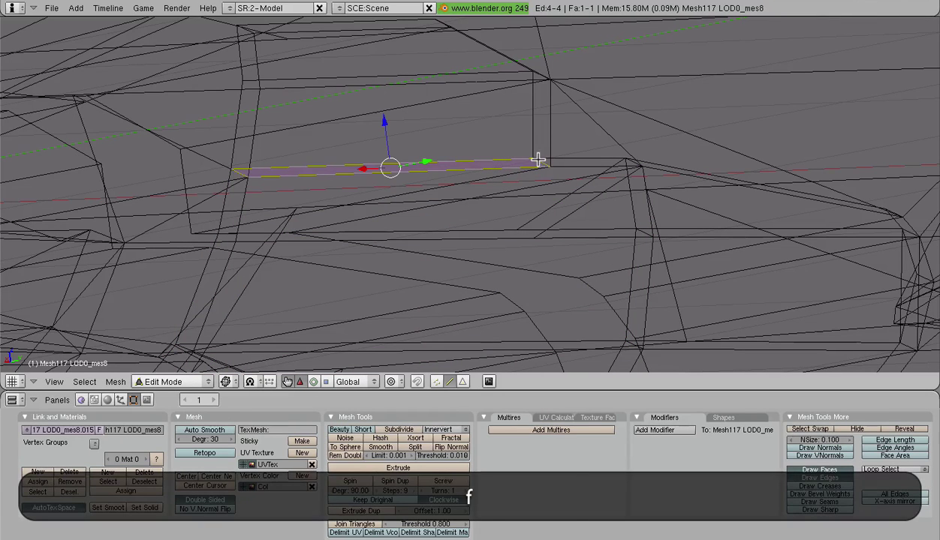
Leave mesh editing and duplicate the filled seam strip in place.
key("Tab")
key("shift+d")
right_click(538, 161)
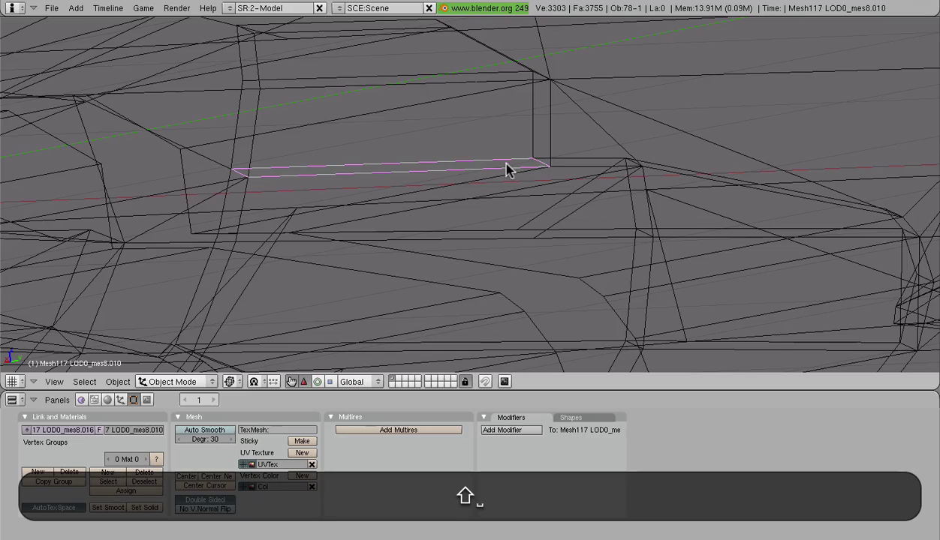
Select one copy of the seam strip together with the panel's middle section and join them.
right_click(557, 156)
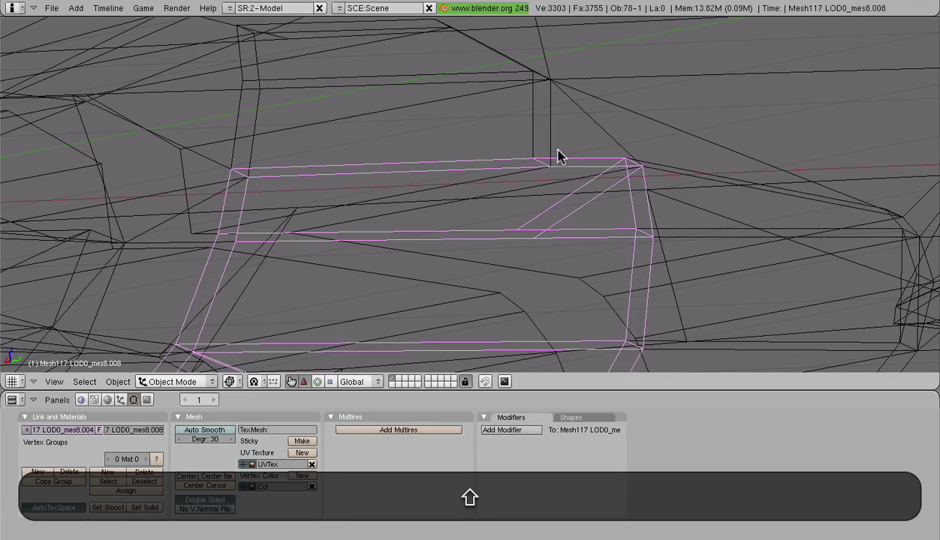
right_click(529, 162)
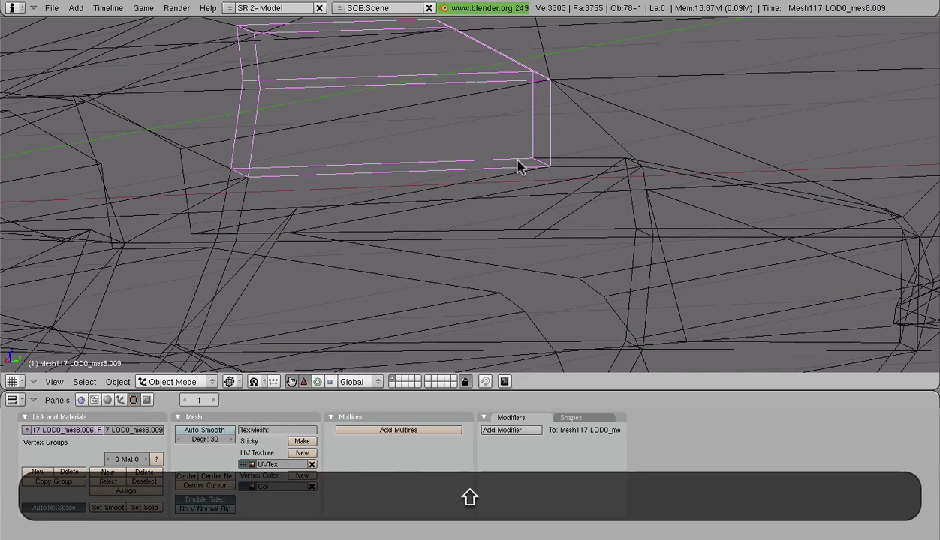
right_click(518, 164, "shift")
key("a")
right_click(552, 171)
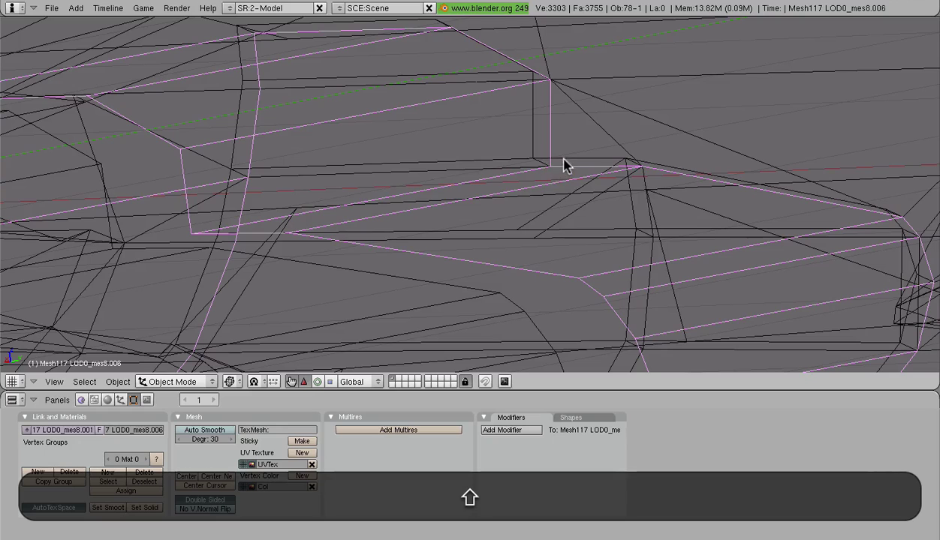
right_click(565, 165)
right_click(494, 172)
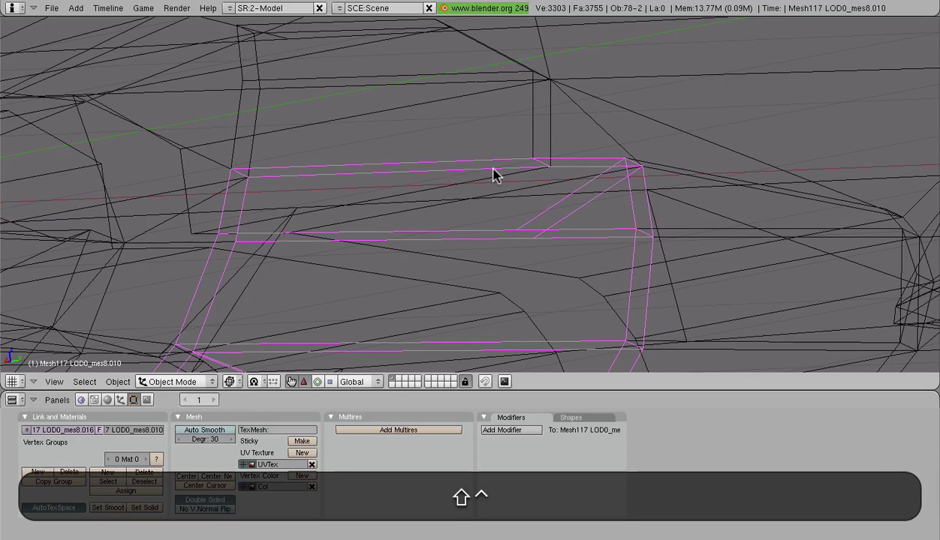
key("ctrl+j")
key("Return")
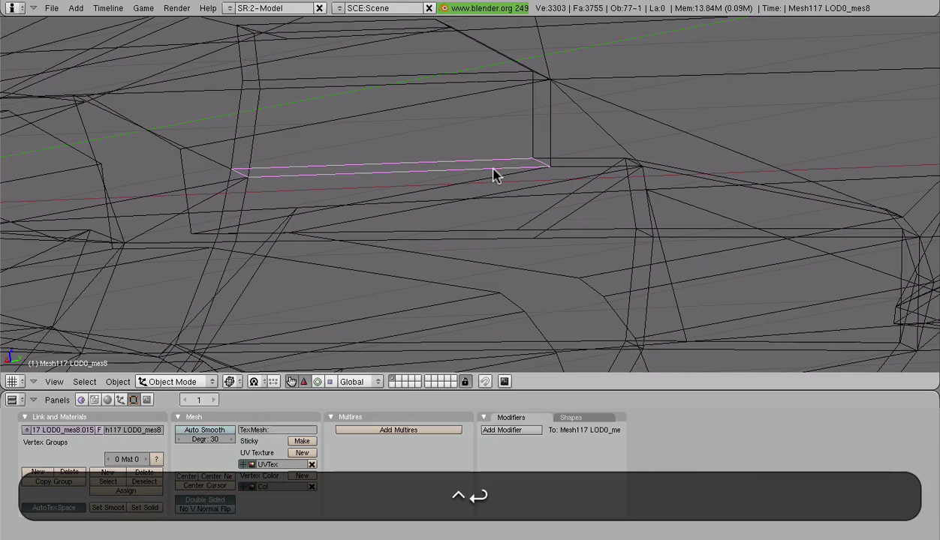
Join the remaining seam strip copy with the panel's raised section.
right_click(536, 115, "shift")
key("ctrl+j")
key("Return")
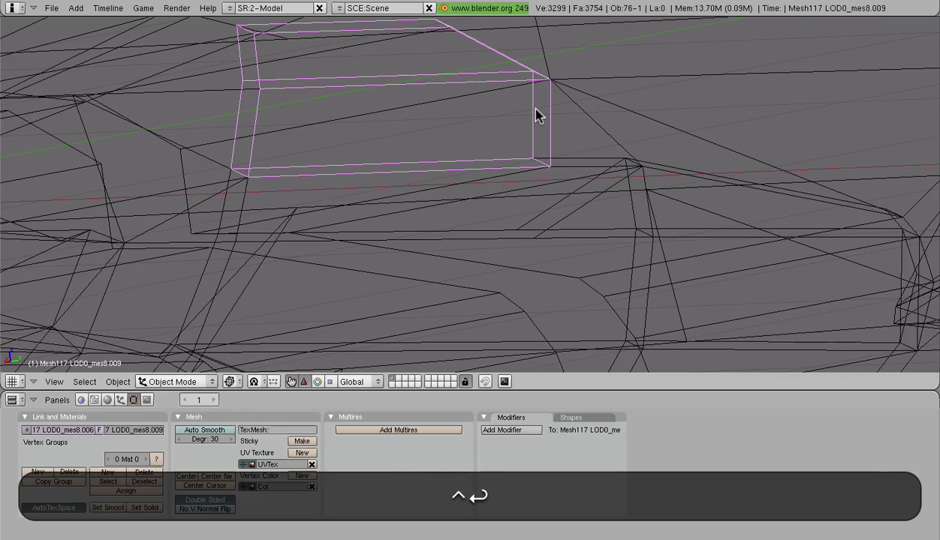
Isolate the joined raised section in solid shading, check its closed faces, and return to the full model.
key("KP_Divide")
left_click(228, 381)
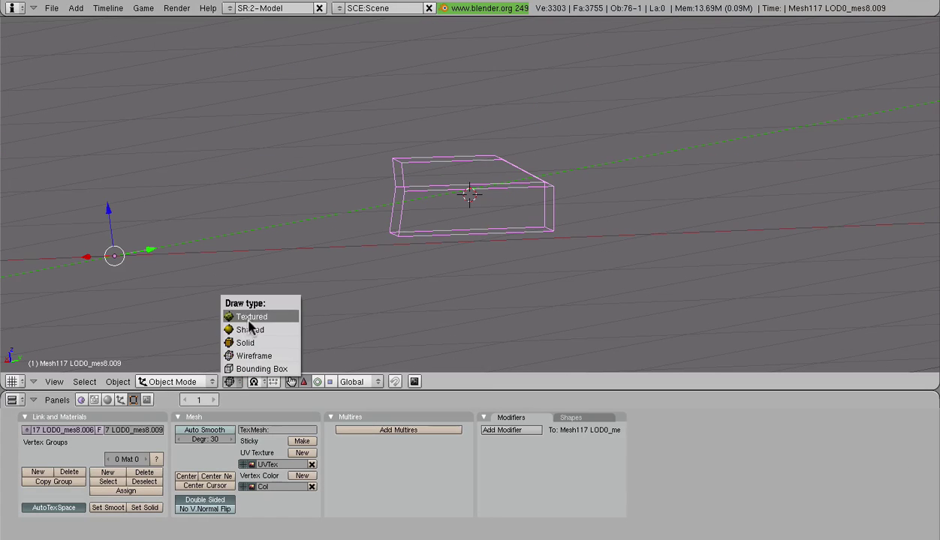
left_click(248, 343)
mouse_move(465, 225)
middle_mouse_down()
mouse_move(499, 203)
mouse_move(428, 116)
mouse_move(425, 203)
middle_mouse_up()
key("KP_Divide")
Select the panel's middle section and switch the full model back to solid shading.
scroll(536, 205, "down", 6)
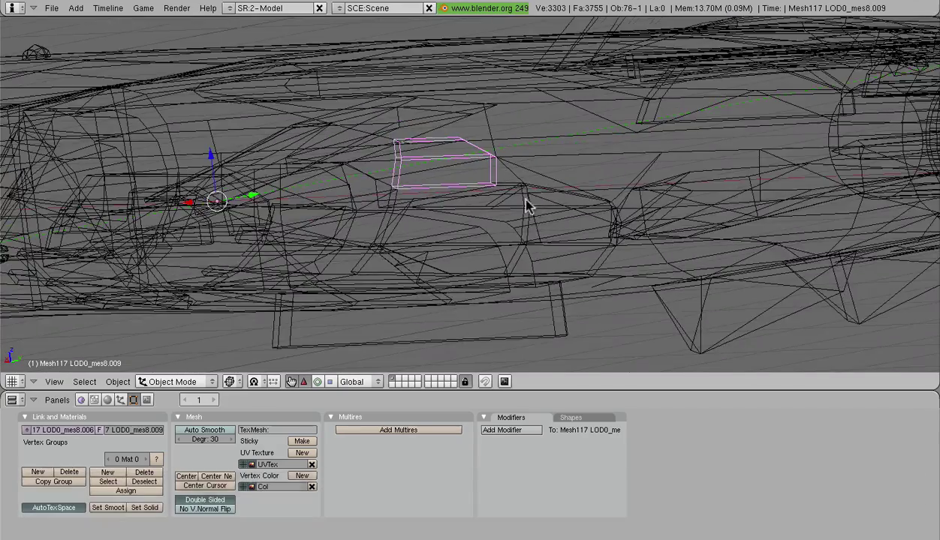
middle_click_drag(524, 197, 473, 238)
right_click(467, 208)
right_click(466, 208)
right_click(467, 212)
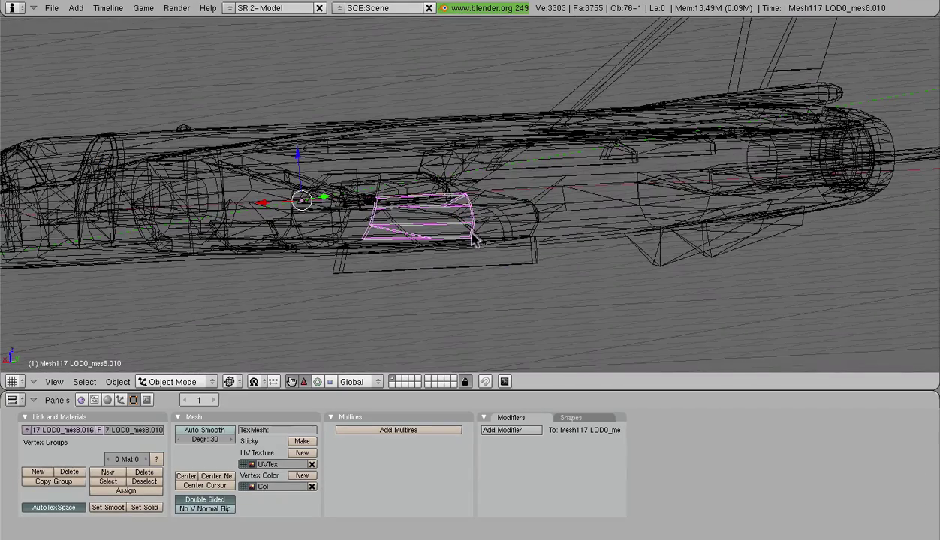
left_click(229, 382)
left_click(248, 343)
mouse_move(335, 262)
middle_mouse_down()
mouse_move(497, 53)
mouse_move(457, 266)
mouse_move(522, 92)
mouse_move(615, 279)
middle_mouse_up()
scroll(457, 266, "down", 5)
scroll(367, 222, "up", 5)
mouse_move(367, 222)
middle_mouse_down()
mouse_move(449, 177)
mouse_move(461, 71)
mouse_move(518, 82)
mouse_move(664, 52)
mouse_move(535, 195)
mouse_move(508, 164)
mouse_move(419, 291)
mouse_move(419, 243)
middle_mouse_up()
Isolate the fuselage body and examine its panel openings from several angles before showing the full model again.
right_click(463, 173)
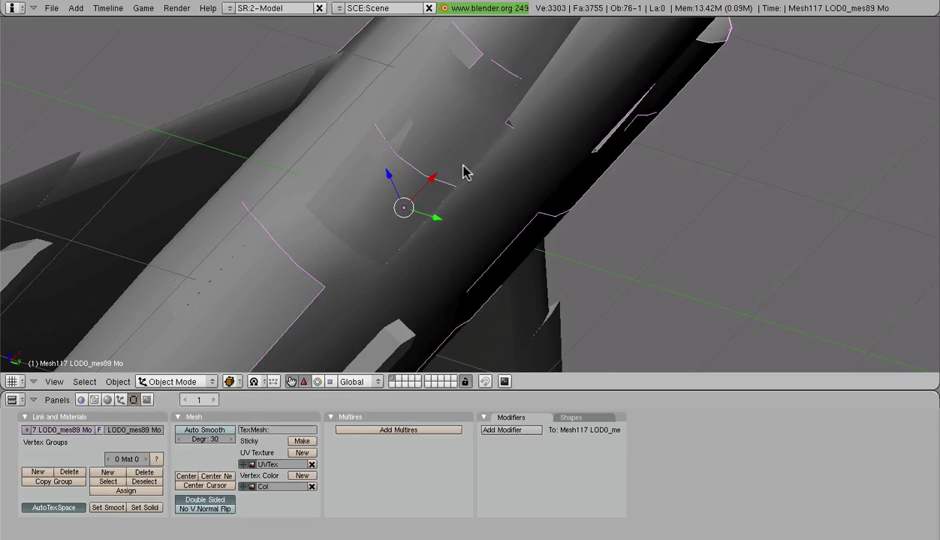
key("KP_Divide")
scroll(463, 167, "up", 8)
middle_click_drag(463, 166, 501, 229)
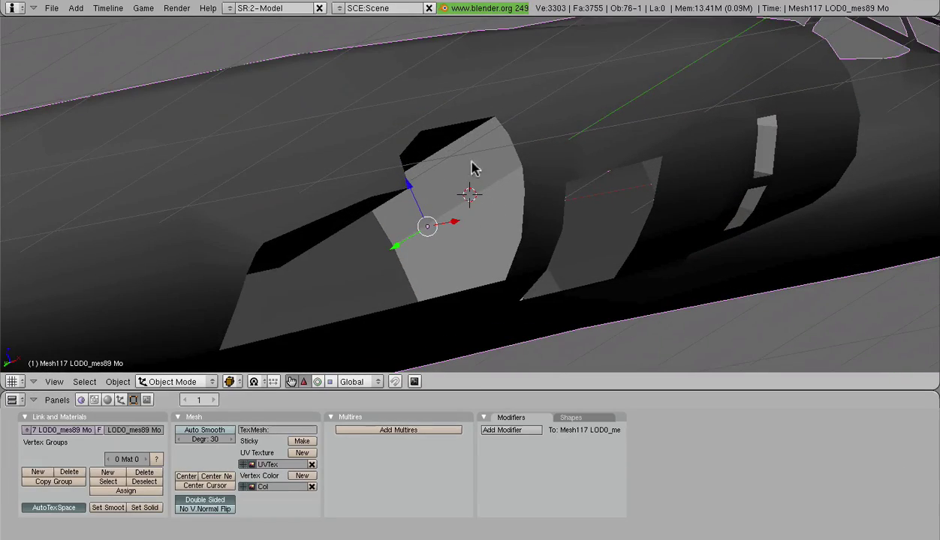
scroll(465, 162, "down", 4)
middle_click_drag(461, 157, 400, 89)
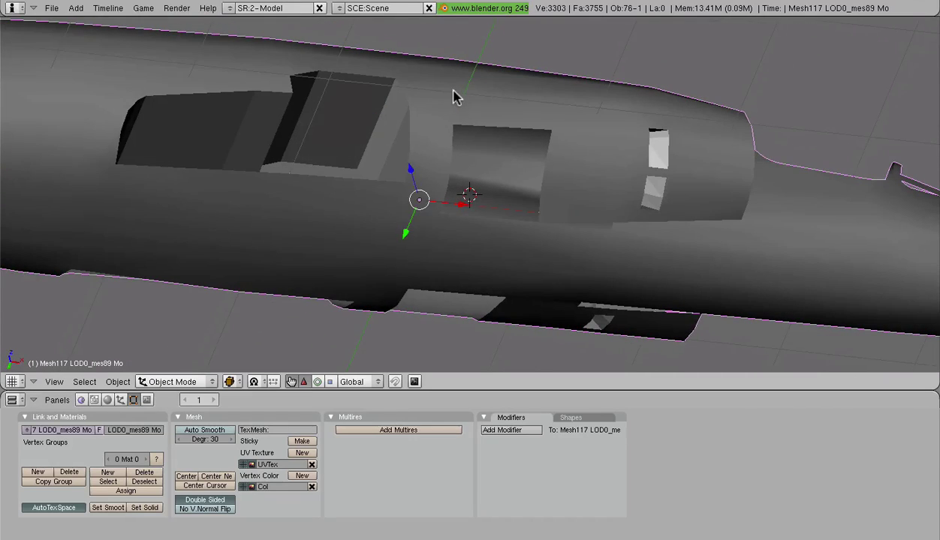
middle_click_drag(481, 111, 337, 233)
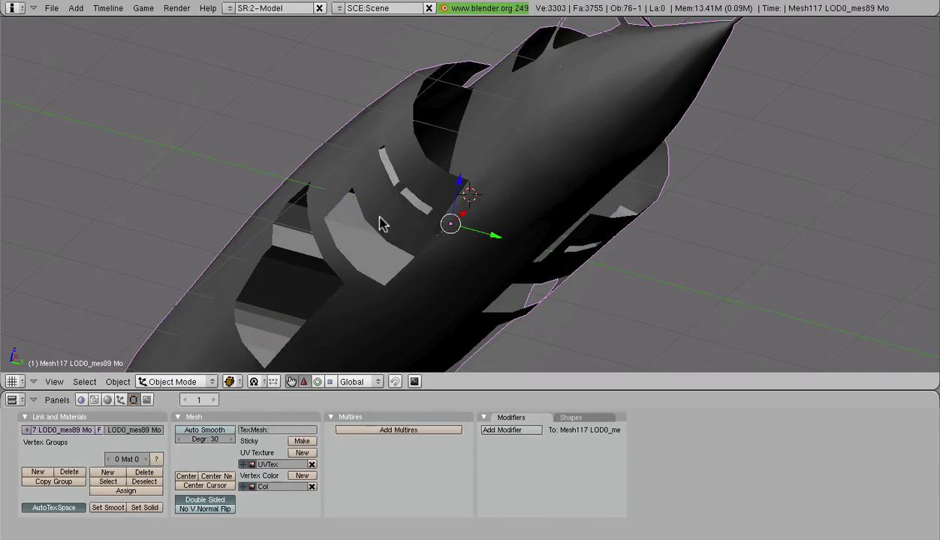
middle_click_drag(348, 193, 616, 138)
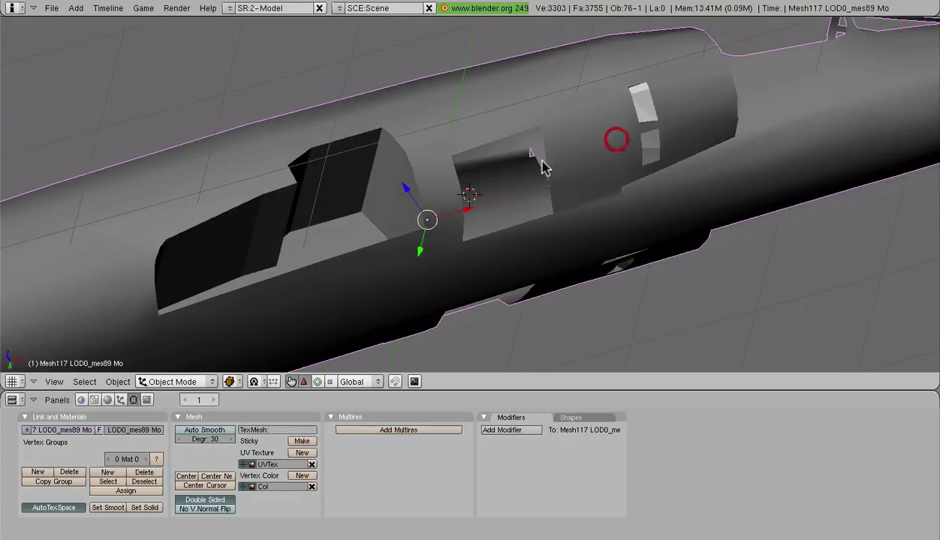
middle_click_drag(541, 162, 396, 170)
key("KP_Divide")
Select the panel section on the fuselage underside and switch the full model to wireframe display.
right_click(399, 181)
right_click(400, 187)
right_click(400, 187)
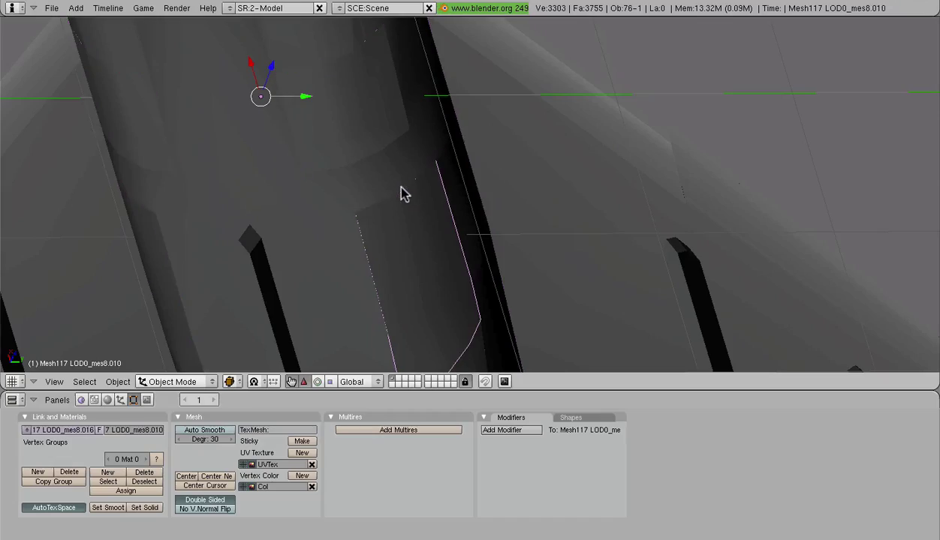
left_click(230, 383)
left_click(242, 370)
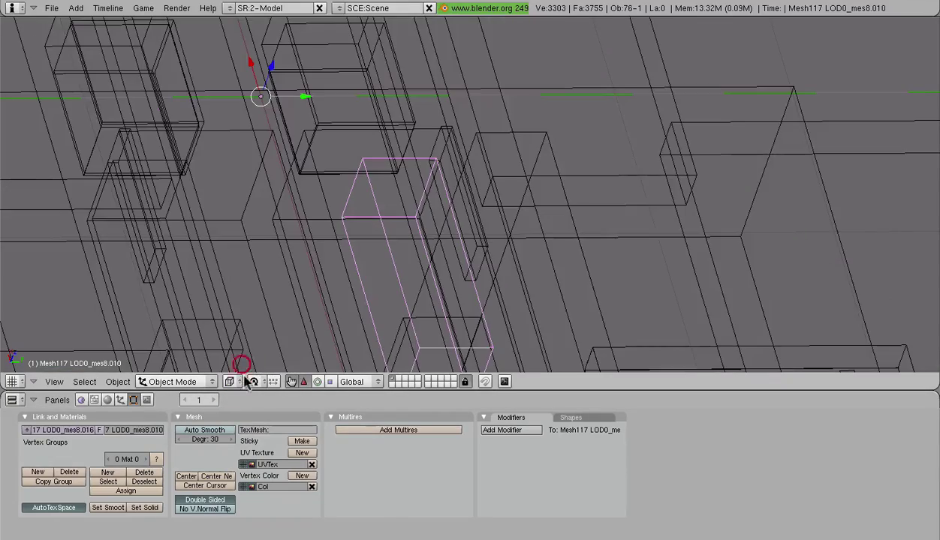
left_click(229, 383)
left_click(253, 356)
Join the part beside the rectangular opening with the main fuselage body, check it in mesh editing, and clear the selection.
right_click(437, 156)
right_click(432, 130)
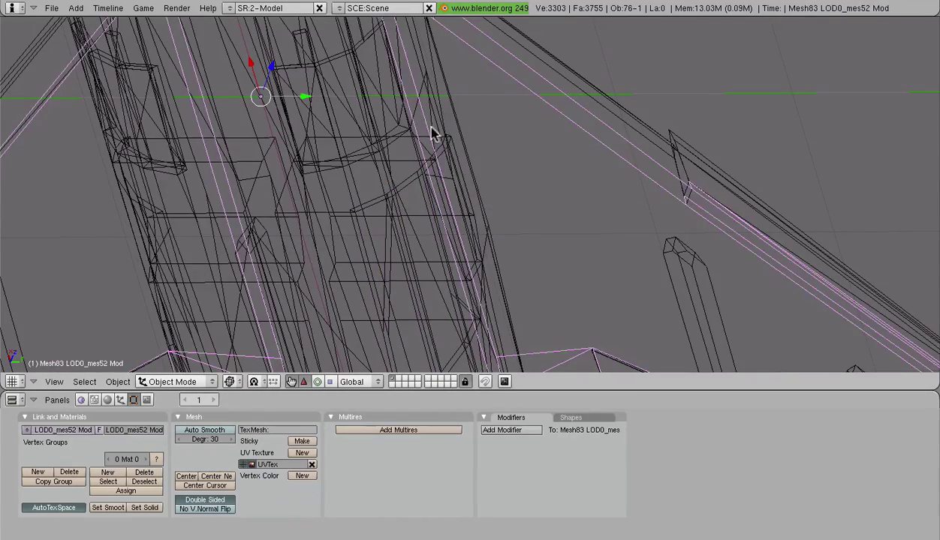
right_click(438, 139)
right_click(436, 143)
scroll(423, 149, "down", 3)
middle_click_drag(420, 151, 584, 150)
right_click(250, 187, "shift")
key("Tab")
scroll(592, 175, "down", 4)
key("Tab")
scroll(454, 162, "up", 5)
middle_click_drag(673, 175, 453, 170, "shift")
key("a")
Pick the thin triangulated piece along the rectangular opening's edge and open it for mesh editing.
middle_click_drag(555, 177, 463, 227, "shift")
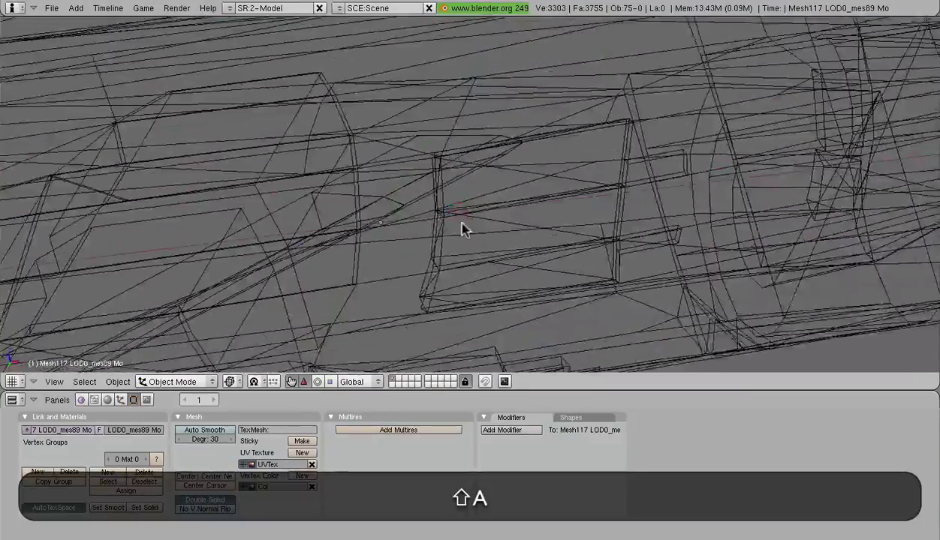
scroll(458, 221, "up", 2)
right_click(437, 205)
right_click(434, 204)
right_click(423, 198)
right_click(421, 176)
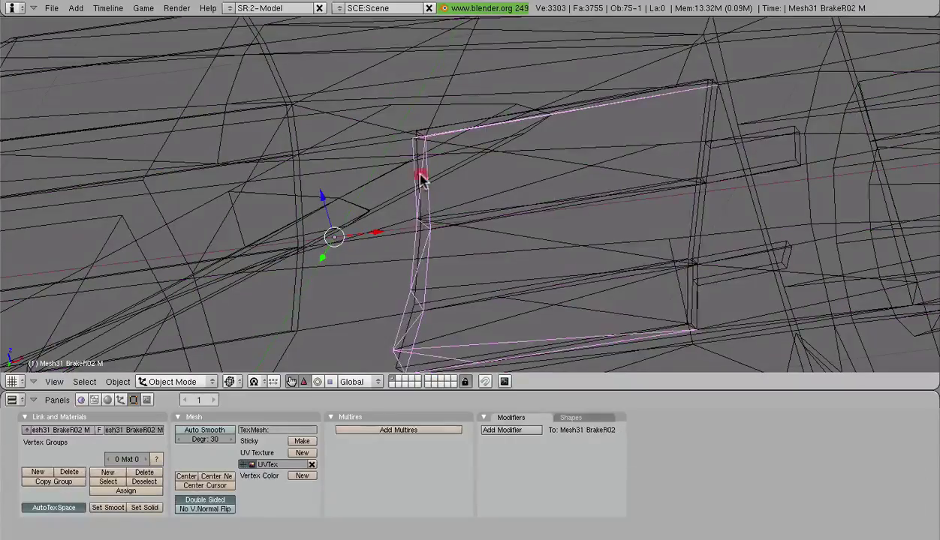
key("Tab")
Isolate the thin triangulated piece and examine its shape from several angles.
scroll(425, 174, "down", 4)
middle_click_drag(425, 174, 547, 105)
middle_click_drag(674, 112, 480, 249, "shift")
scroll(459, 250, "up", 3)
scroll(541, 345, "down", 3)
key("KP_Divide")
scroll(633, 247, "up", 2)
scroll(364, 259, "down", 3)
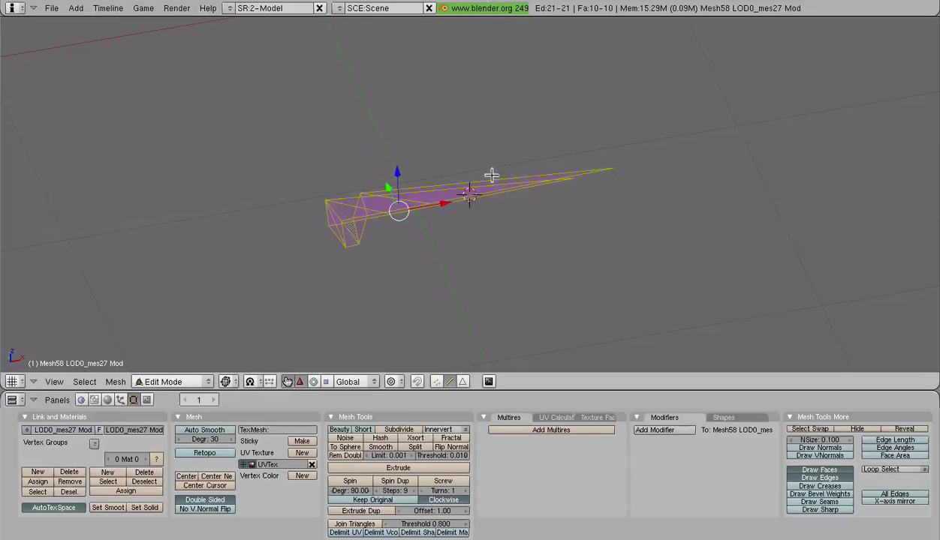
middle_click_drag(491, 175, 571, 217)
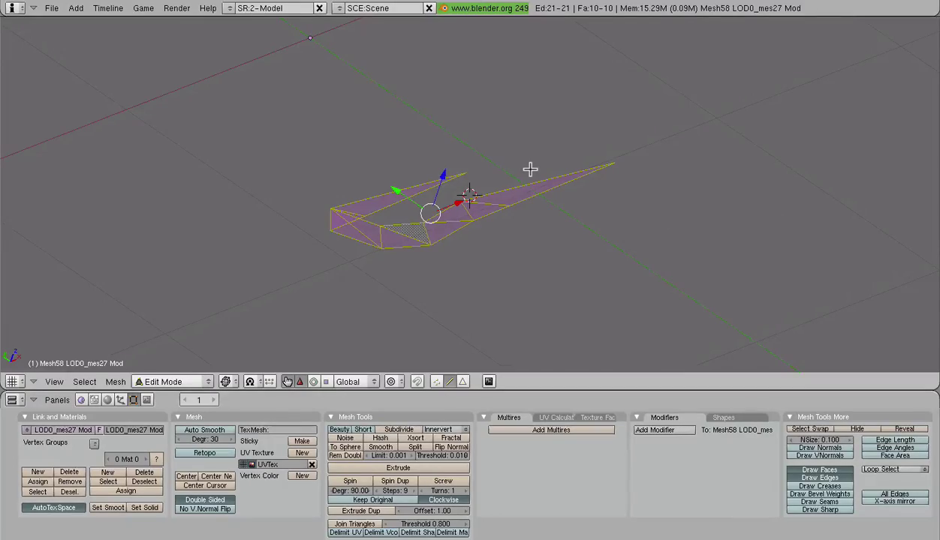
Return to the full model, delete the thin piece's geometry, and leave mesh editing.
key("KP_Divide")
middle_click_drag(531, 167, 408, 304)
key("x")
left_click(517, 262)
key("Tab")
Open the fuselage body for mesh editing and show it in solid shading around the rectangular opening.
right_click(457, 140)
key("Tab")
scroll(465, 143, "down", 3)
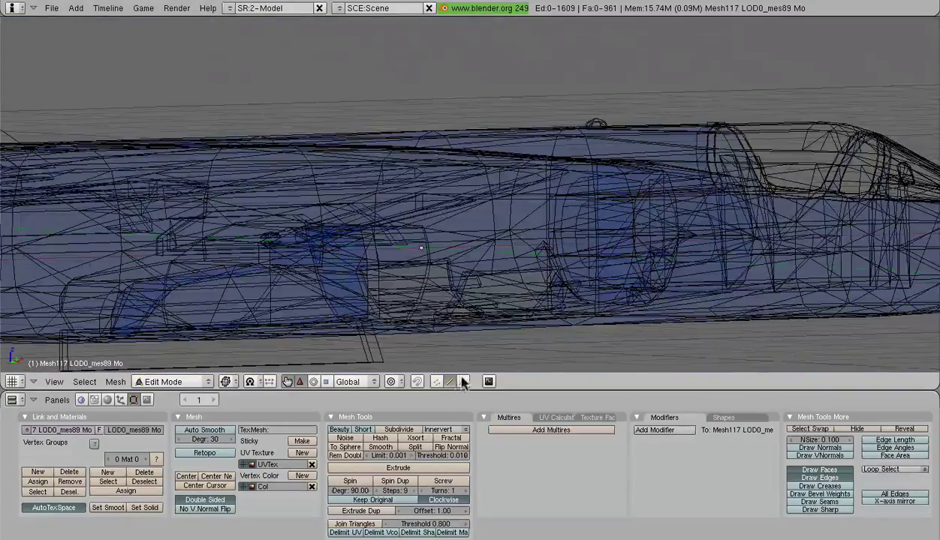
mouse_move(462, 315)
middle_mouse_down()
mouse_move(459, 230)
mouse_move(421, 270)
middle_mouse_up()
left_click(225, 382)
left_click(241, 346)
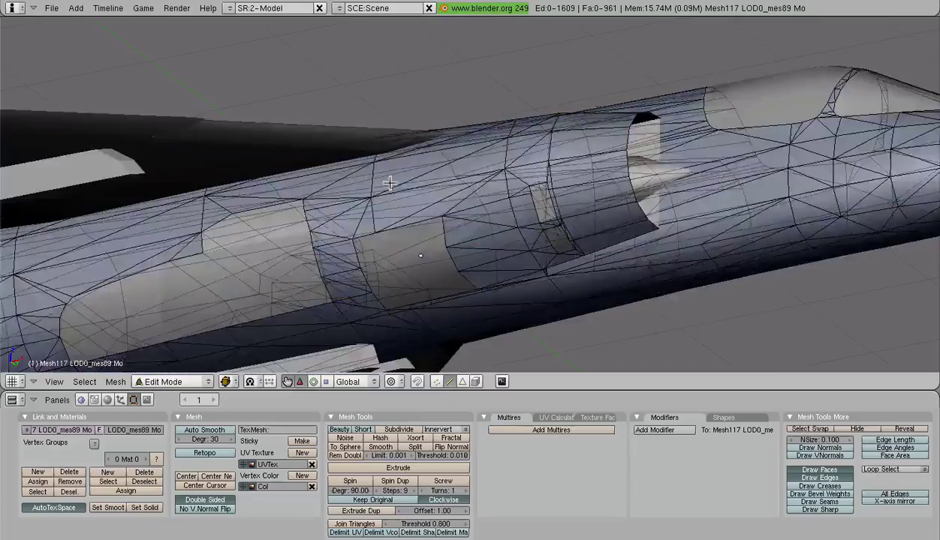
middle_click_drag(389, 182, 535, 130)
scroll(535, 130, "up", 4)
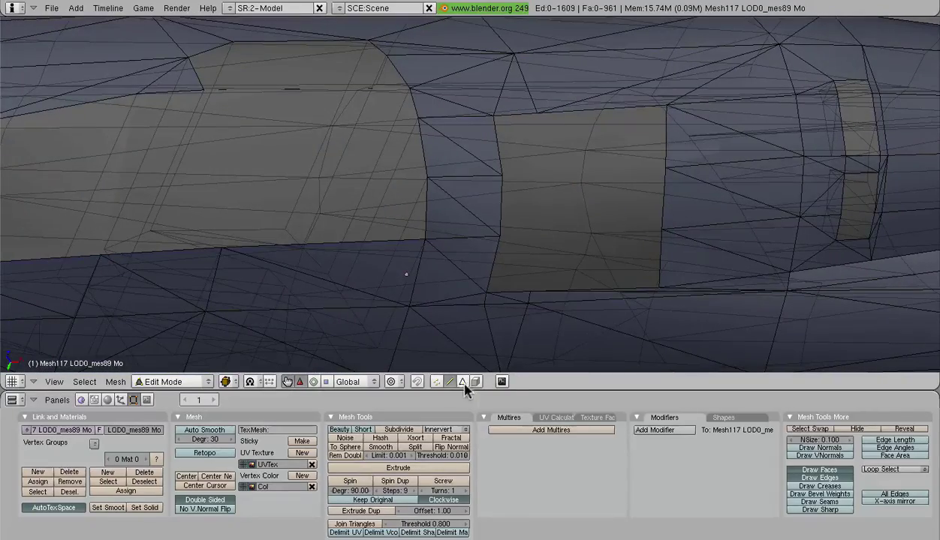
Select all border edges of the fuselage's rectangular opening and separate them into their own object.
right_click(503, 136)
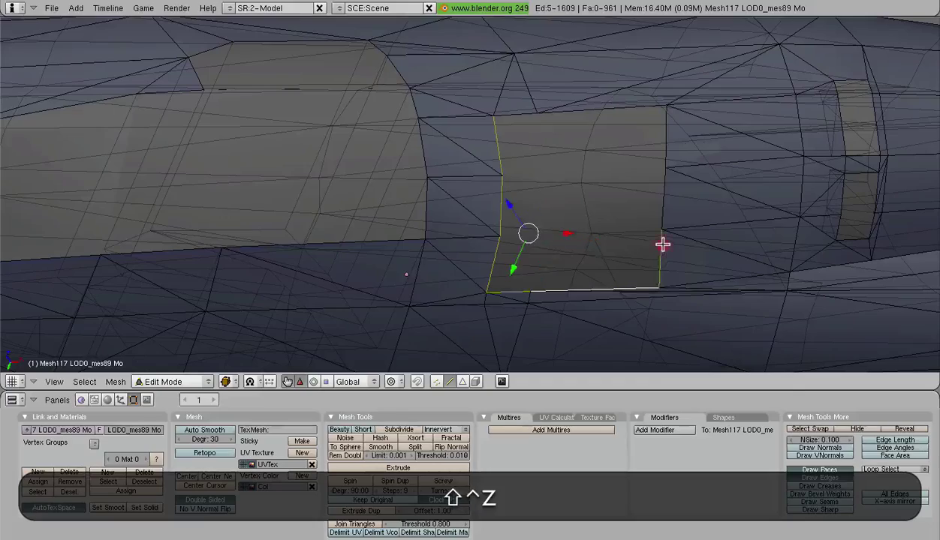
right_click(569, 113, "shift")
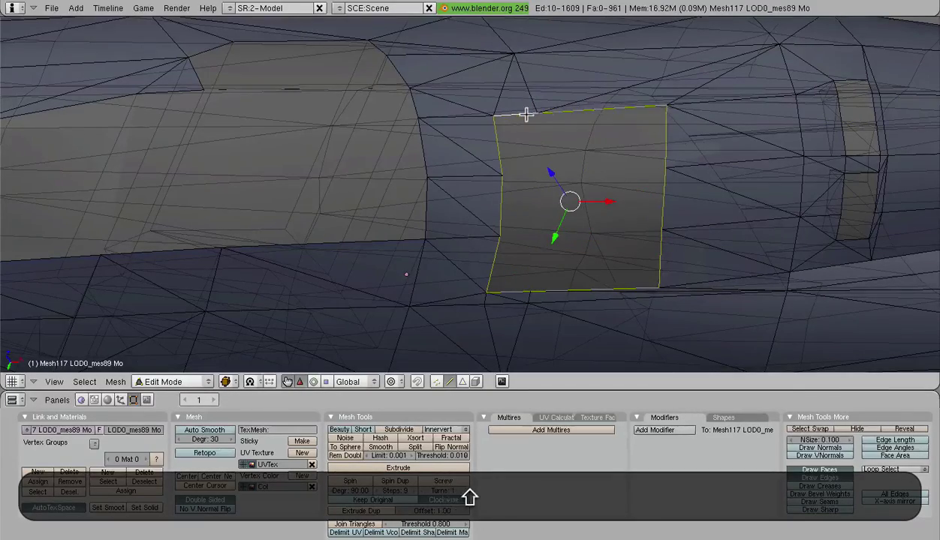
scroll(526, 114, "down", 3)
middle_click_drag(526, 114, 393, 57)
scroll(441, 150, "up", 3)
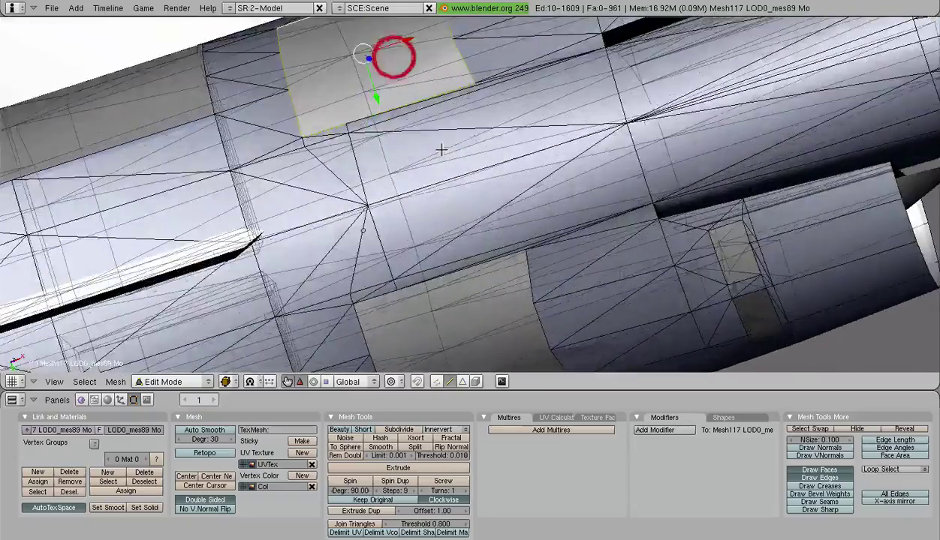
middle_click_drag(441, 150, 480, 237)
scroll(663, 194, "up", 2)
scroll(539, 232, "up", 4)
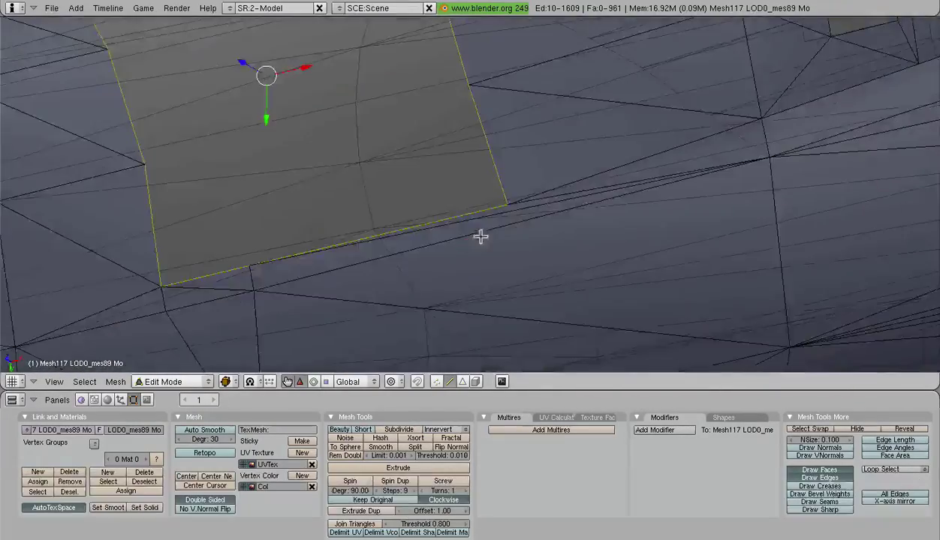
key("p")
left_click(478, 226)
key("Tab")
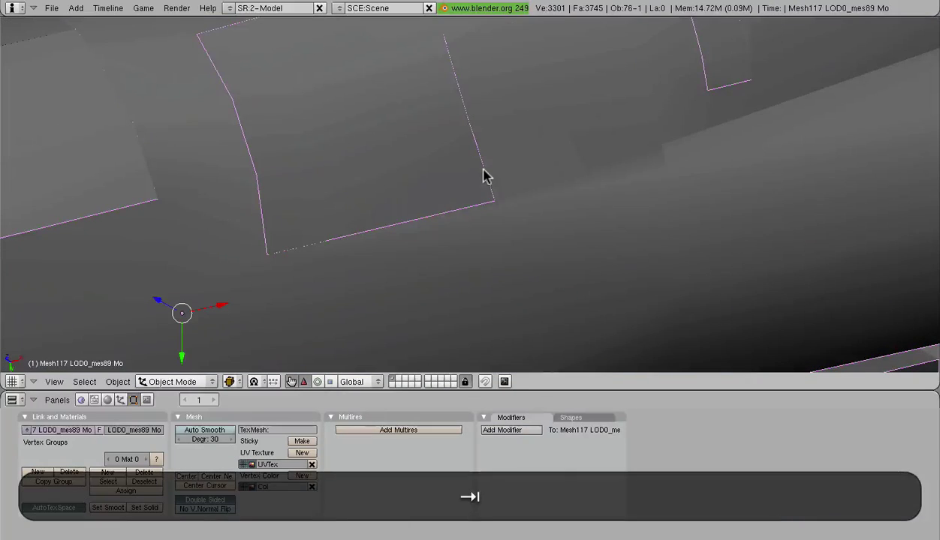
Select the existing panel piece inside the rectangular opening, check its mesh, and delete the object.
right_click(484, 176)
right_click(484, 176)
key("Tab")
scroll(477, 185, "down", 5)
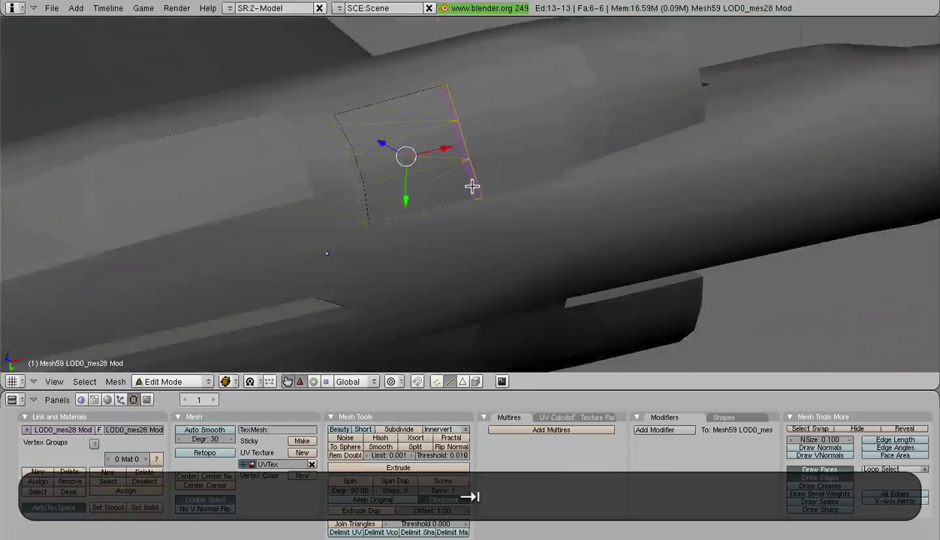
scroll(481, 190, "up", 1)
key("Tab")
key("x")
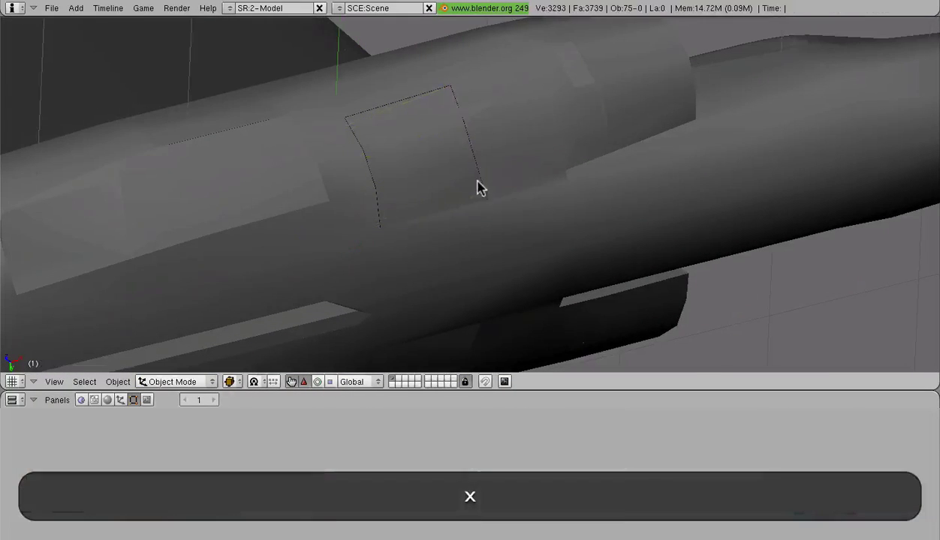
Select the separated border outline of the rectangular opening, open its mesh for editing, and isolate it from the model.
right_click(480, 171)
right_click(480, 171)
right_click(479, 171)
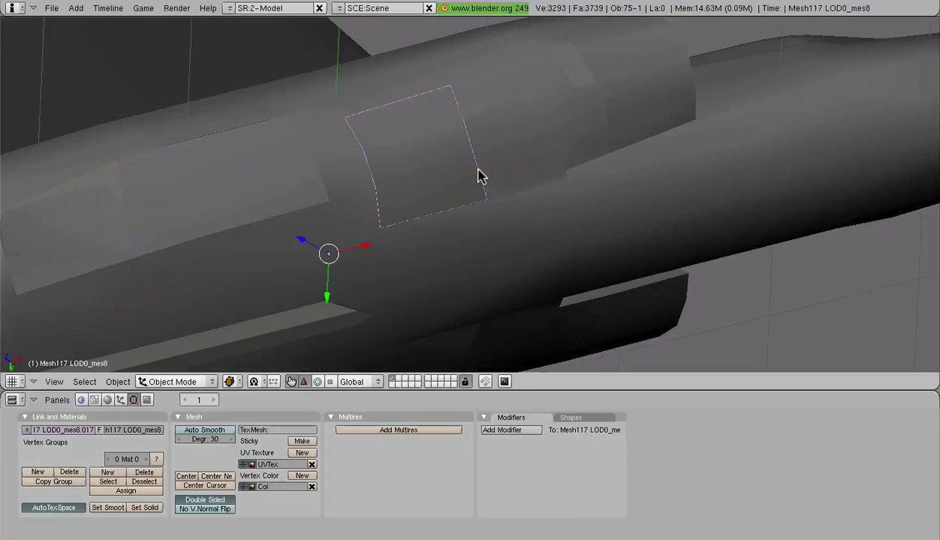
key("Tab")
key("KP_Divide")
scroll(482, 177, "down", 2)
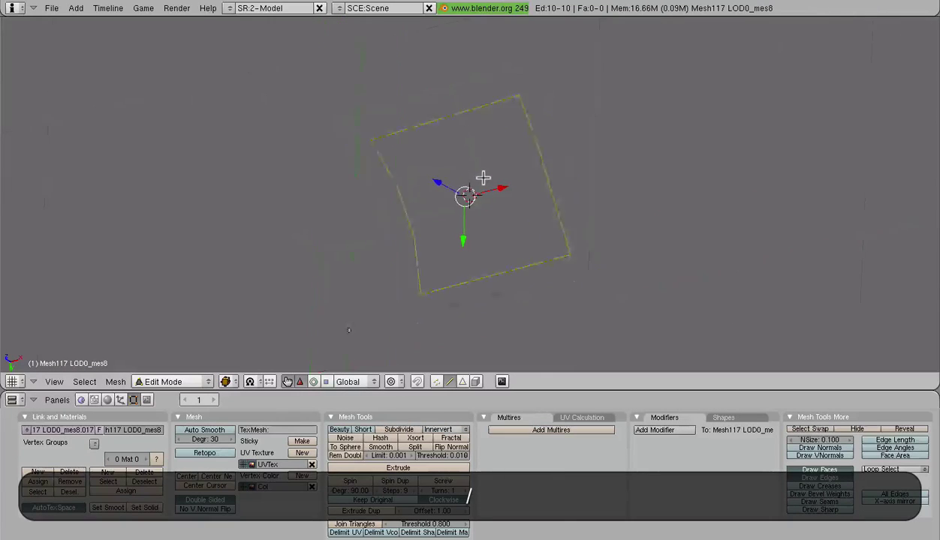
In side view, extrude the whole border outline toward the fuselage interior by about 0.10 to form the compartment walls.
middle_click_drag(482, 179, 692, 183)
key("KP_3")
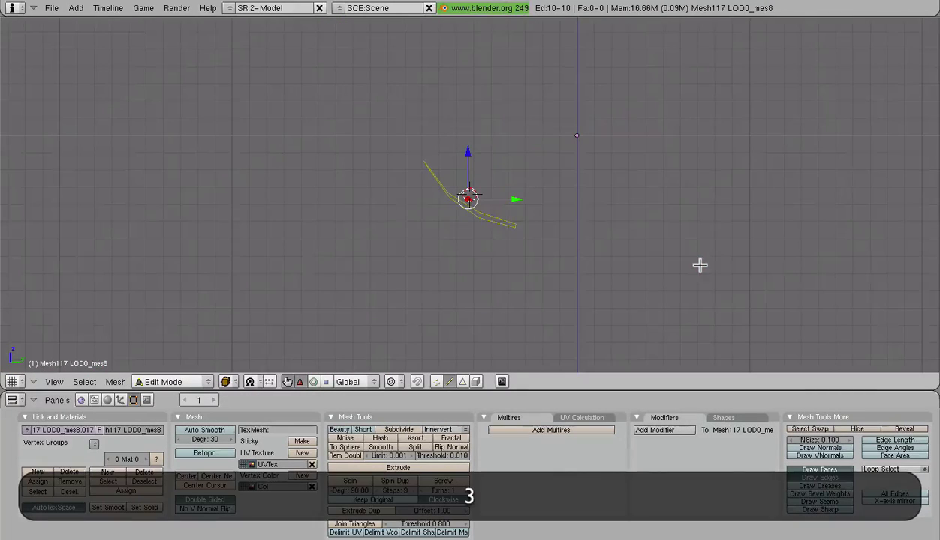
scroll(489, 262, "up", 2)
key("shift+Tab")
key("shift+Tab")
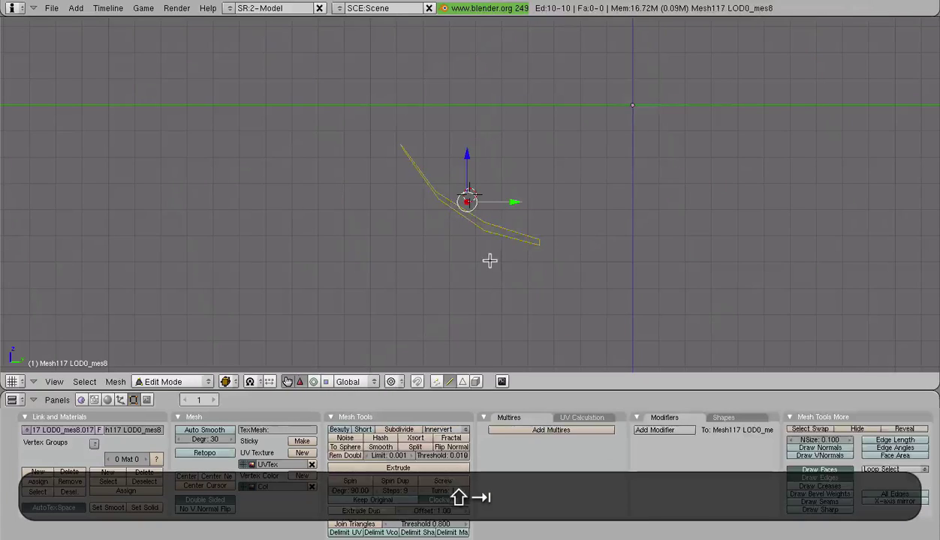
key("shift+e")
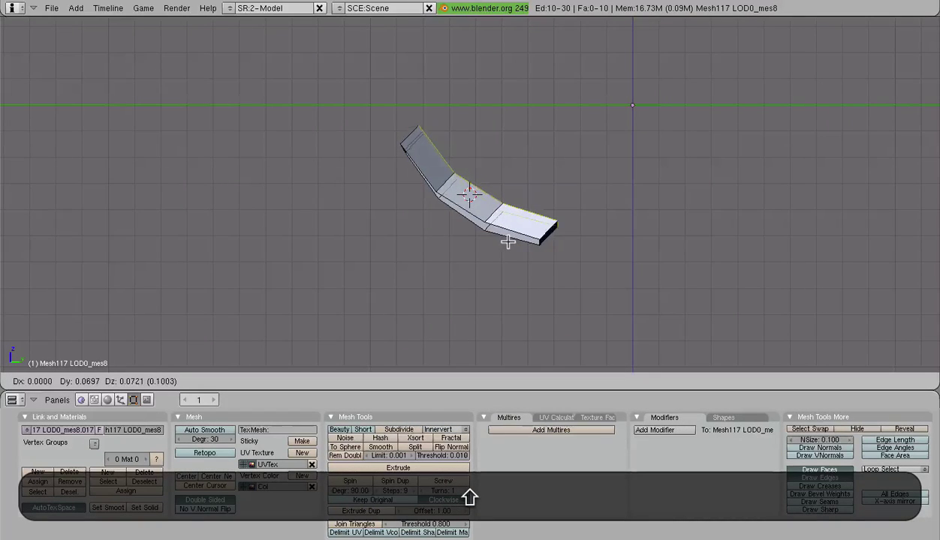
left_click(507, 240)
Close the compartment's inner side with three faces, each filled between opposite pairs of inner edges on the two curved walls.
middle_click_drag(508, 239, 397, 272)
scroll(426, 289, "up", 4)
key("a")
right_click(364, 178)
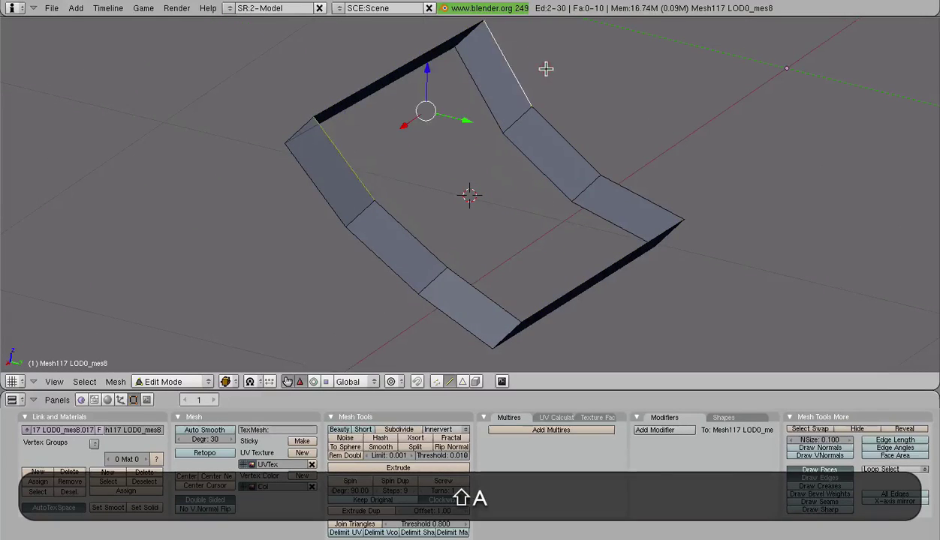
key("f")
right_click(424, 231)
right_click(562, 142, "shift")
key("f")
right_click(509, 310)
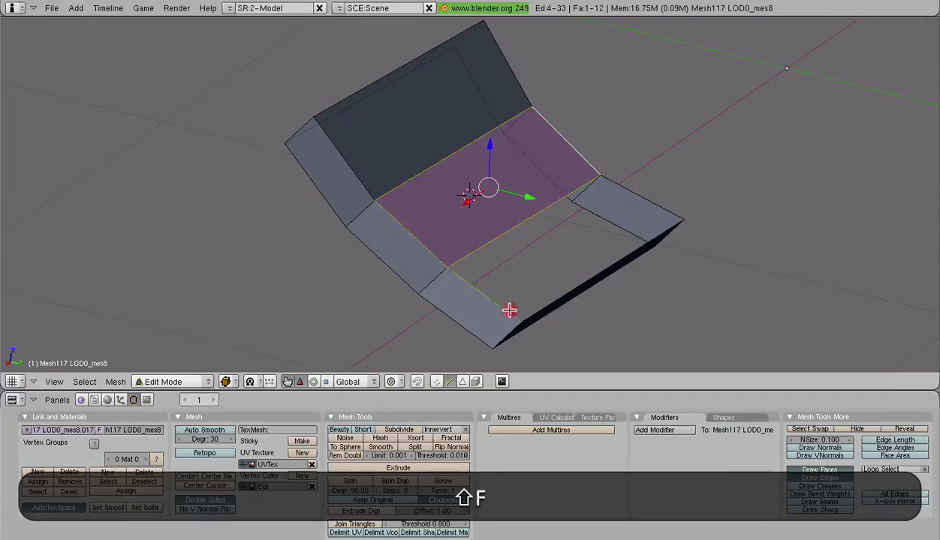
right_click(643, 194, "shift")
key("f")
Deselect the mesh and switch the compartment piece from solid shading to a display type that shows which faces are reversed.
scroll(640, 214, "down", 4)
middle_click_drag(639, 214, 689, 195)
scroll(688, 196, "up", 3)
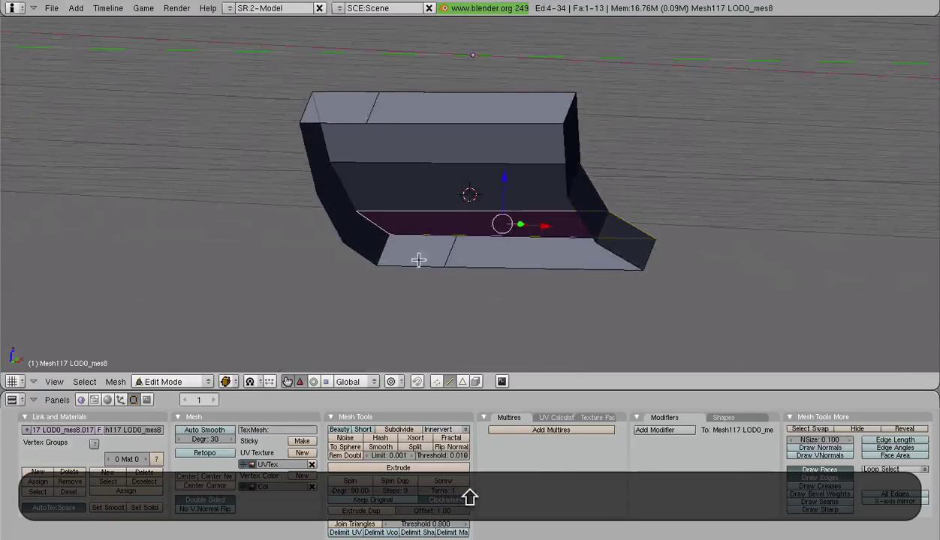
middle_click_drag(417, 260, 287, 346)
key("a")
left_click(227, 382)
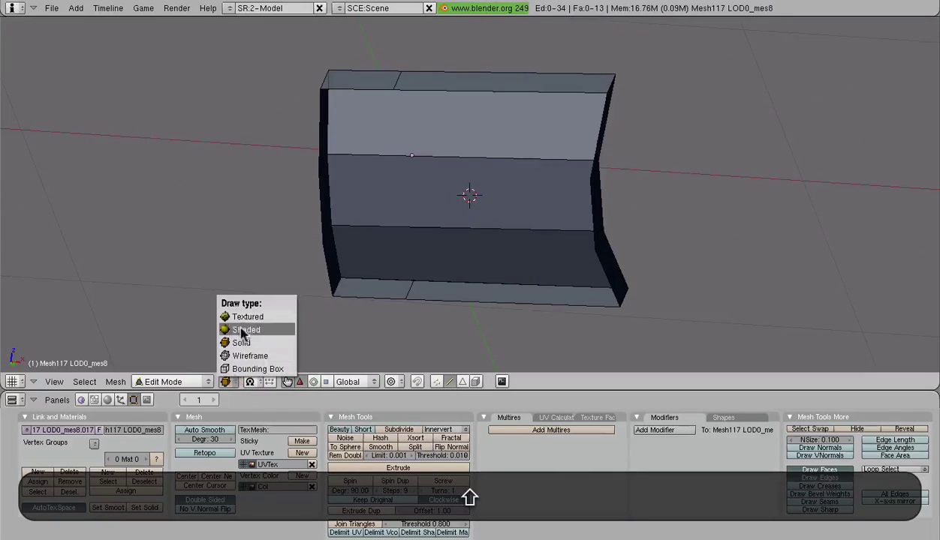
left_click(250, 331)
middle_click_drag(438, 187, 384, 187)
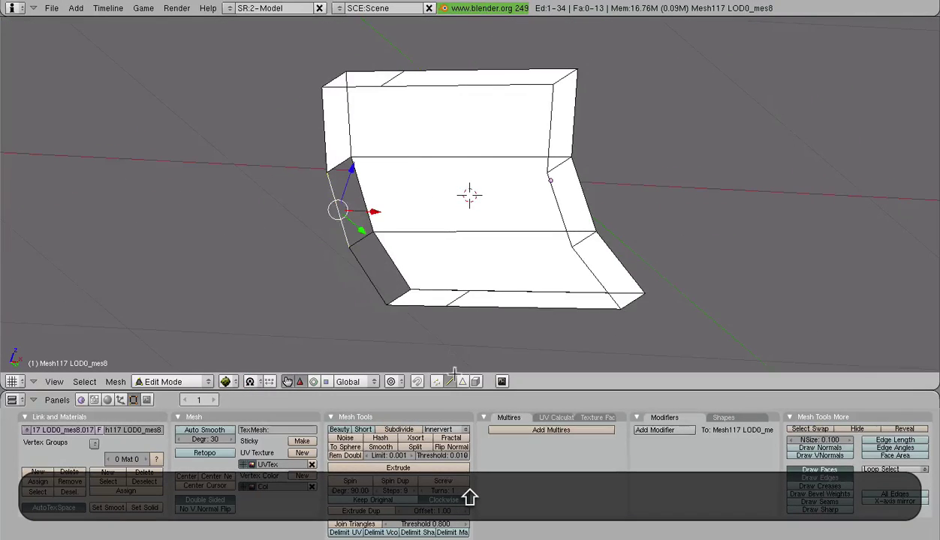
In face selection, select the two reversed faces on the compartment's curved side wall and flip their normals.
left_click(462, 382)
right_click(349, 226)
right_click(373, 261, "shift")
key("w")
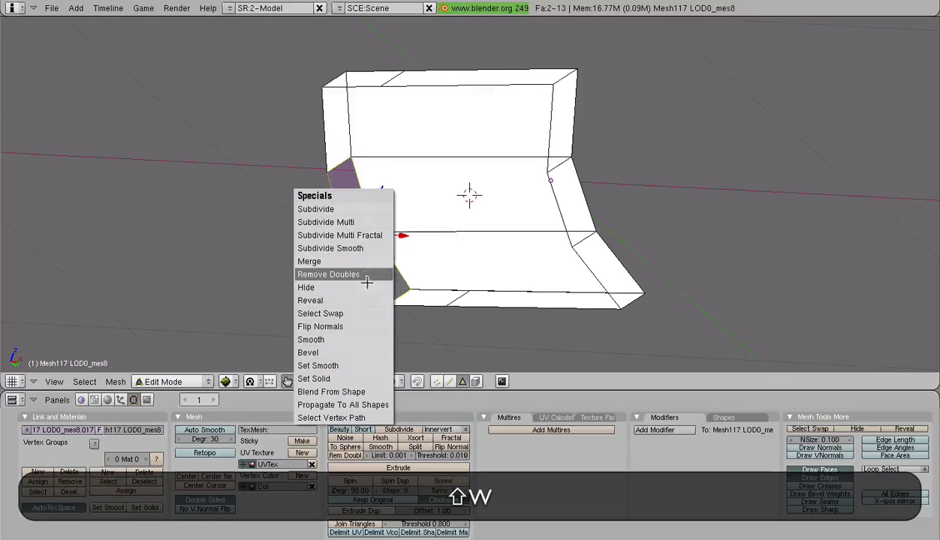
left_click(354, 326)
middle_click_drag(354, 326, 520, 248)
Select all compartment faces, fill the piece with black vertex colour in Vertex Paint, and return to Object Mode.
key("a")
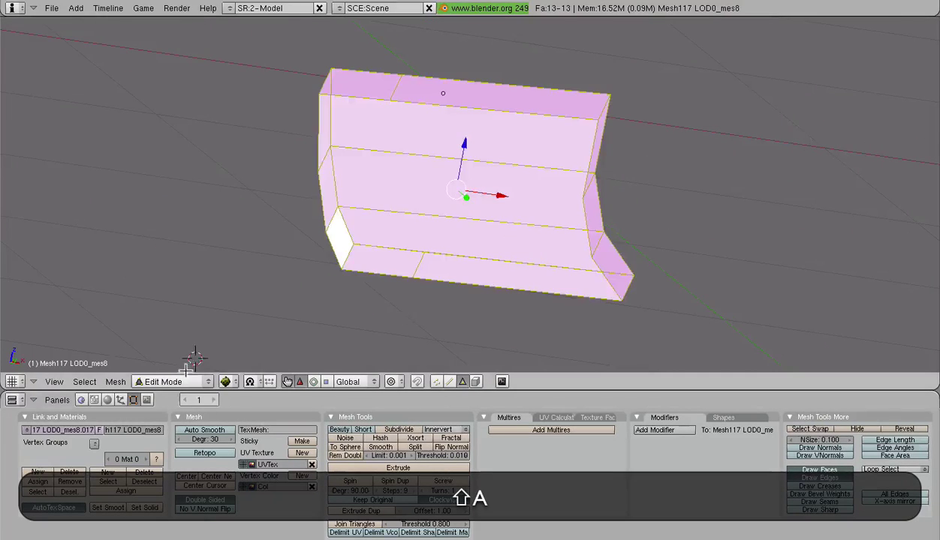
left_click(187, 381)
left_click(175, 330)
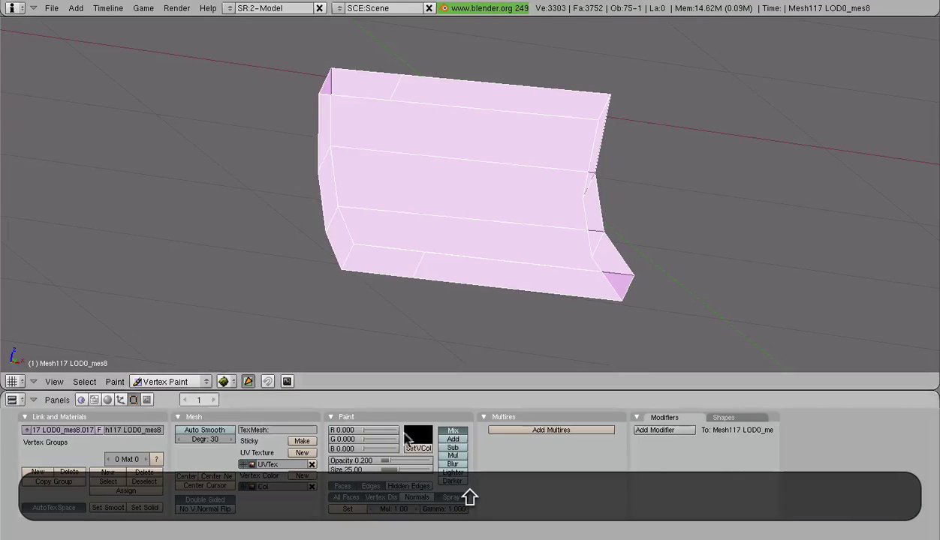
left_click(413, 448)
left_click(174, 383)
left_click(162, 370)
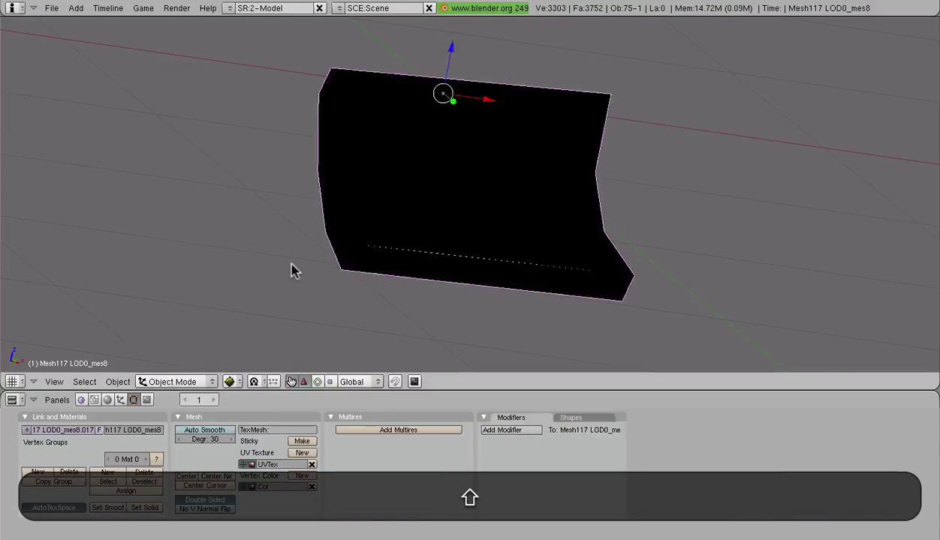
Return to the full model, join the black compartment piece to the fuselage body, and isolate the joined object.
scroll(327, 261, "down", 3)
key("KP_Divide")
right_click(354, 166, "shift")
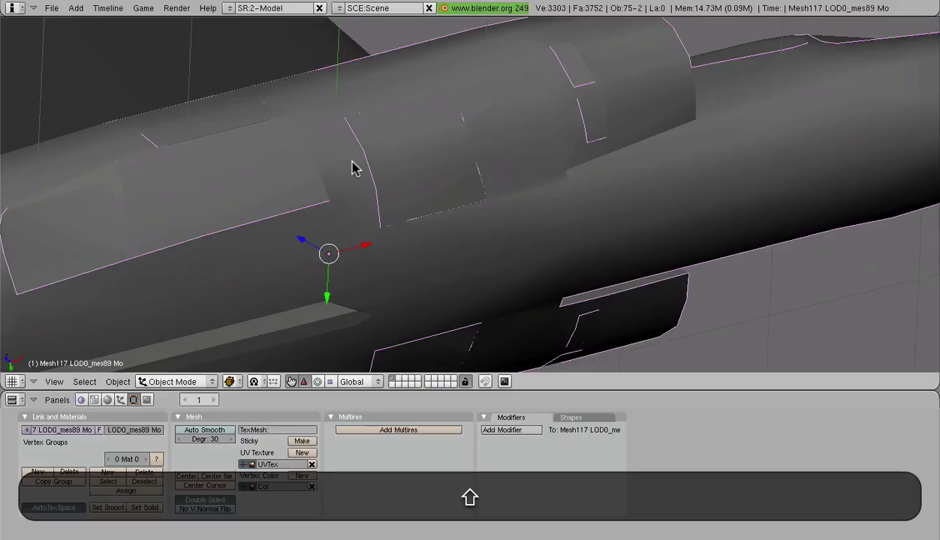
key("KP_Divide")
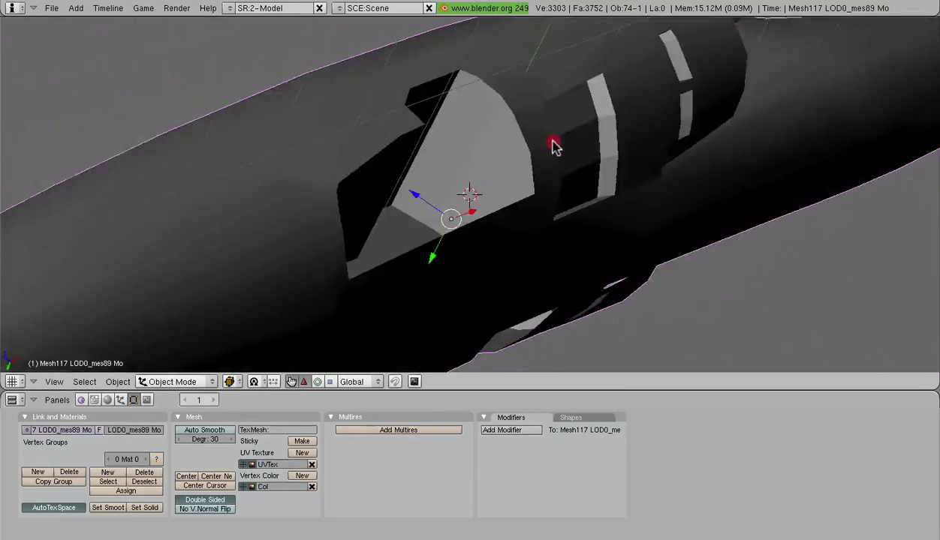
mouse_move(553, 146)
middle_mouse_down()
mouse_move(290, 219)
mouse_move(422, 220)
mouse_move(457, 110)
mouse_move(514, 90)
mouse_move(479, 305)
middle_mouse_up()
Duplicate the compartment faces in place, set the copy's Median Y to 0.596, and scale it by -1 along Y.
key("Tab")
key("shift+d")
left_click(479, 305)
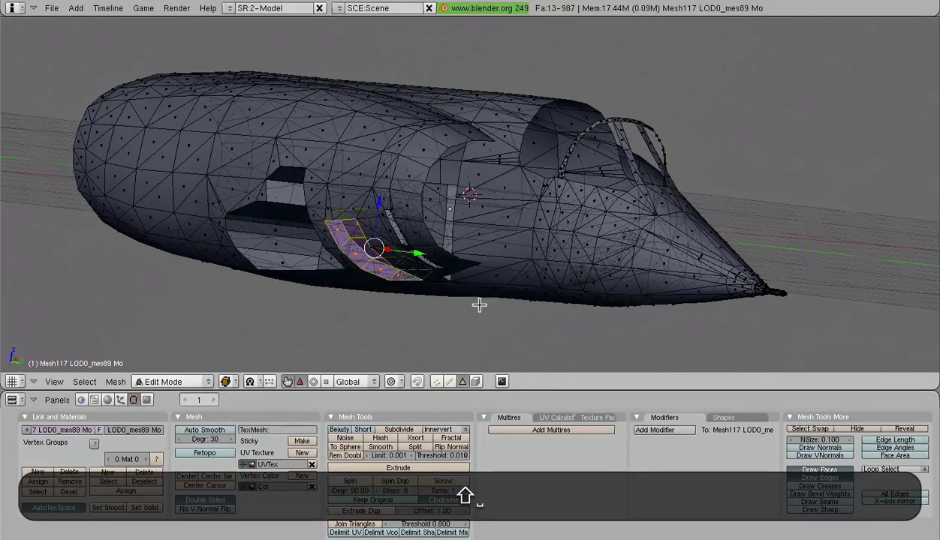
key("shift+n")
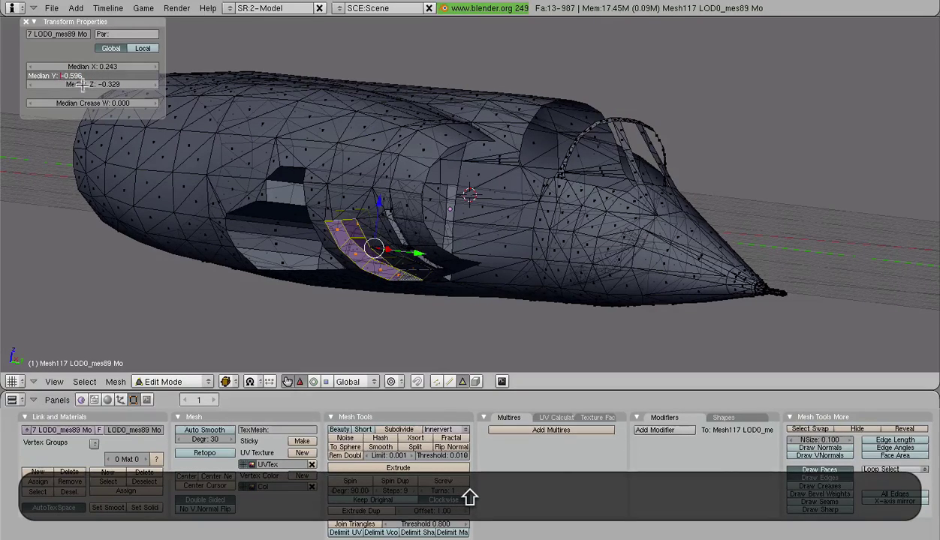
key("Return")
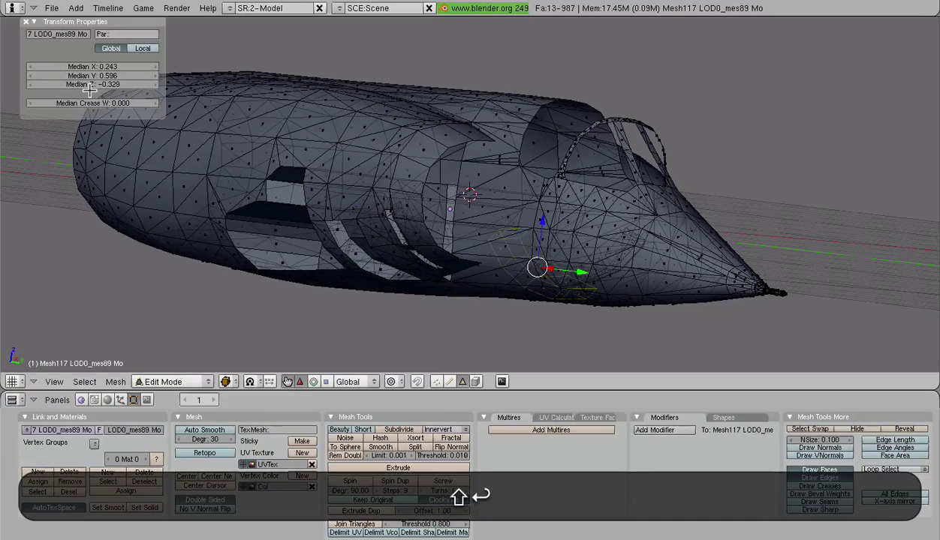
key("s")
key("y")
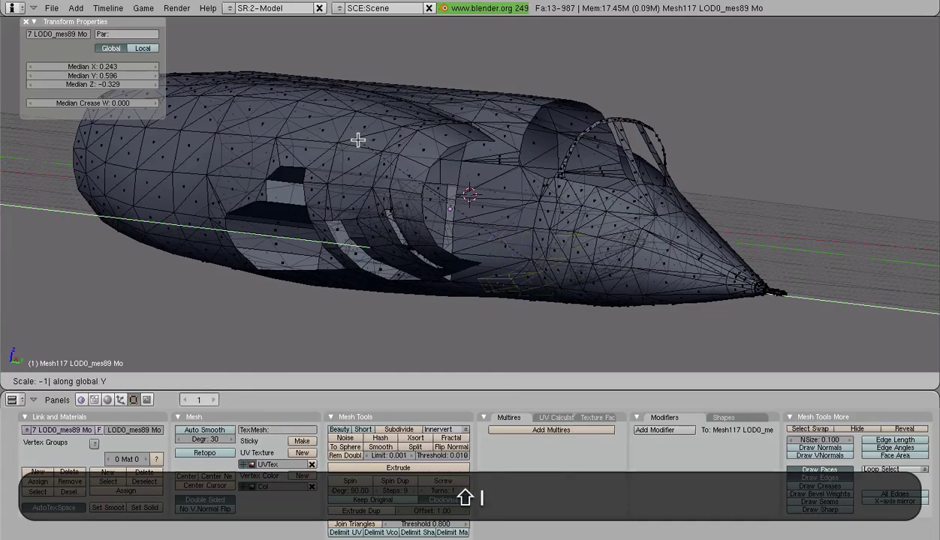
key("Return")
Check the mirrored compartment's fit in the opposite opening, leave mesh editing, and display the fuselage as Textured.
middle_click_drag(109, 231, 129, 242)
middle_click_drag(426, 199, 466, 93)
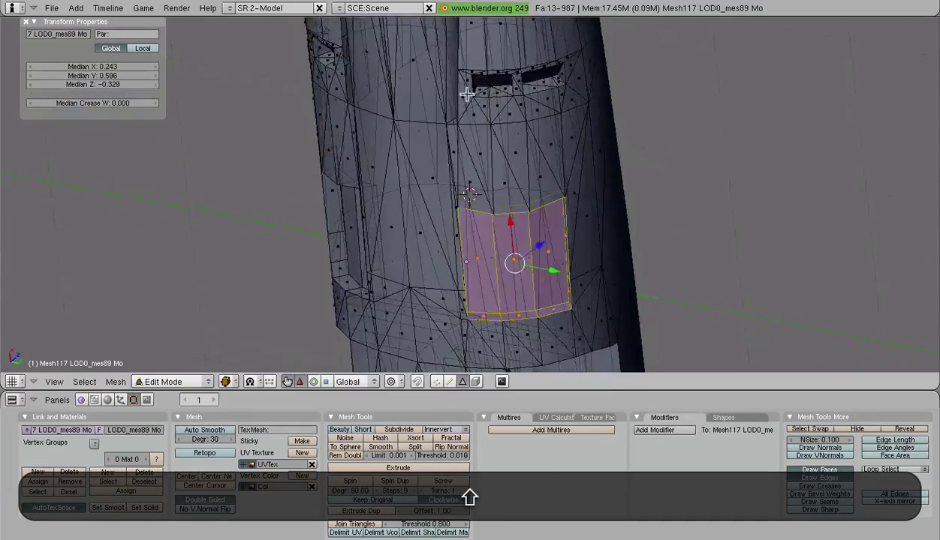
scroll(469, 97, "up", 2)
key("Tab")
middle_click_drag(482, 217, 471, 95)
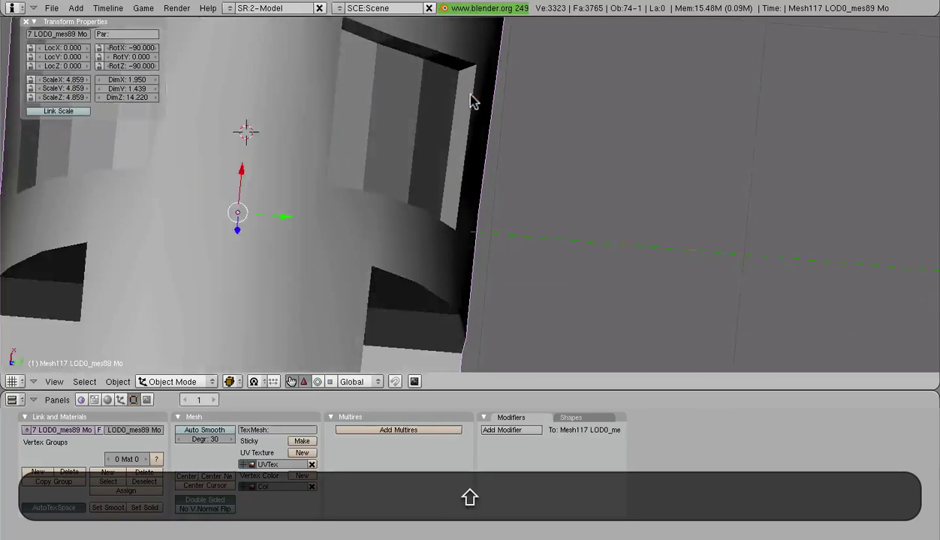
scroll(470, 99, "down", 3)
left_click(232, 381)
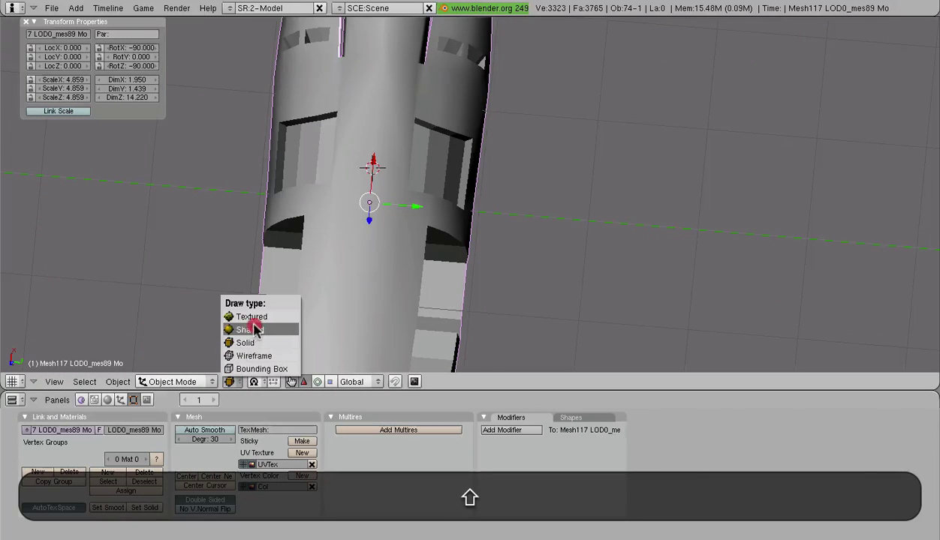
left_click(255, 330)
left_click(231, 381)
left_click(251, 318)
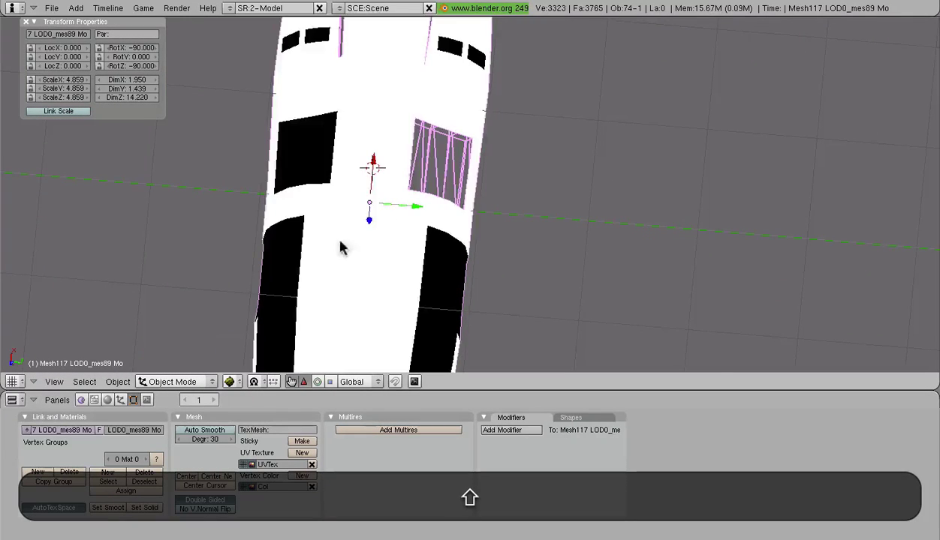
Reopen the fuselage mesh and flip the normals of the mirrored compartment's selected faces.
mouse_move(341, 248)
middle_mouse_down()
mouse_move(382, 165)
mouse_move(390, 107)
middle_mouse_up()
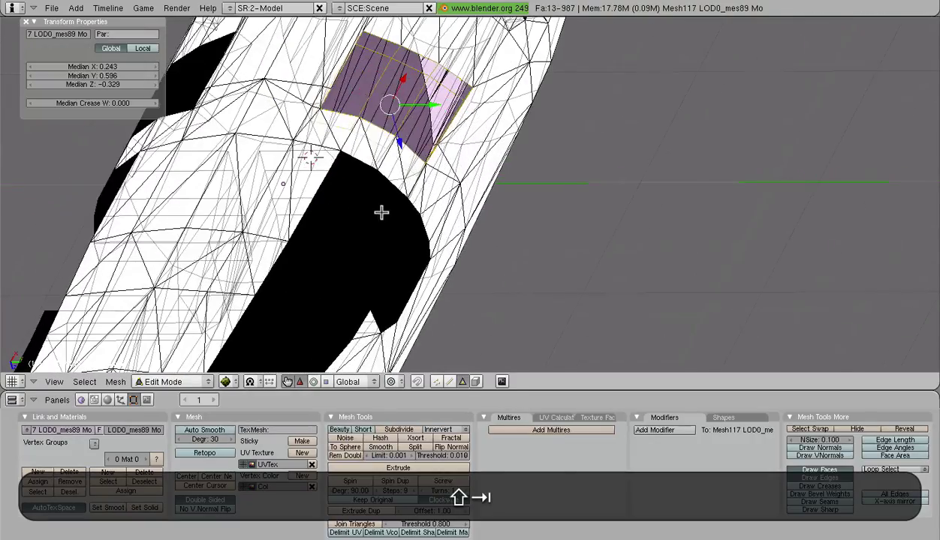
key("w")
left_click(381, 212)
middle_click_drag(384, 210, 371, 161)
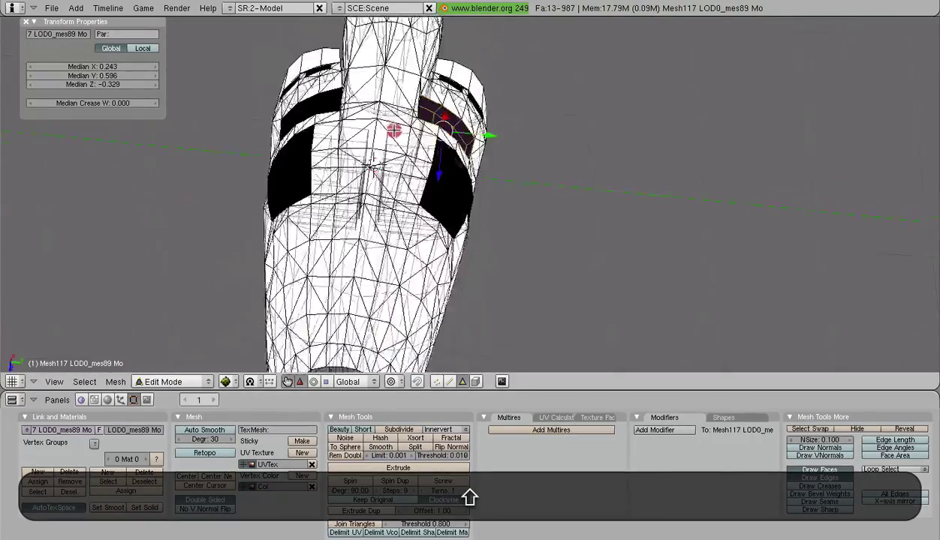
Examine both compartments and the neighbouring openings from below and from the side, in and out of mesh editing.
middle_click_drag(394, 131, 247, 112)
middle_click_drag(444, 178, 492, 197)
scroll(503, 197, "up", 1)
key("Tab")
middle_click_drag(525, 169, 530, 218)
key("Tab")
scroll(531, 219, "up", 4)
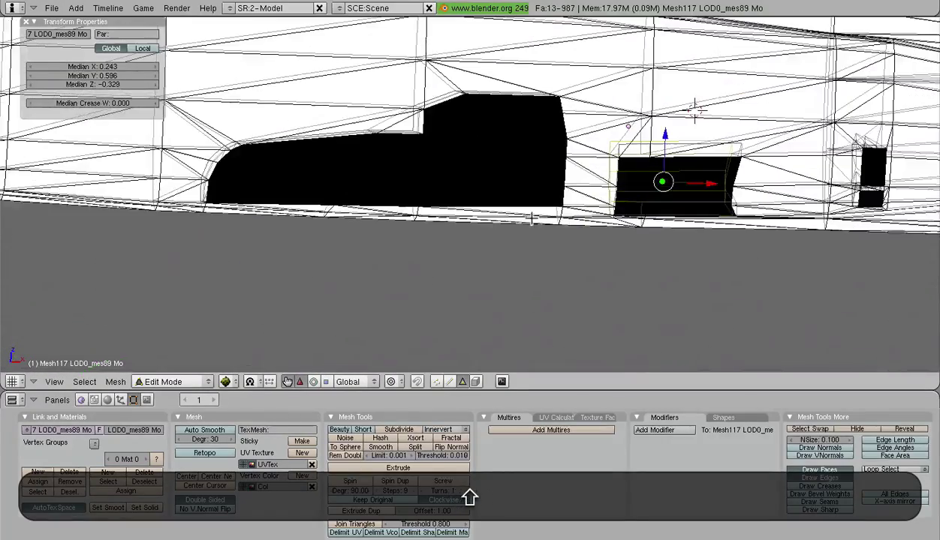
middle_click_drag(442, 219, 673, 202)
middle_click_drag(632, 108, 484, 154)
Select the whole fuselage mesh and examine its interior and face directions along its length.
key("a")
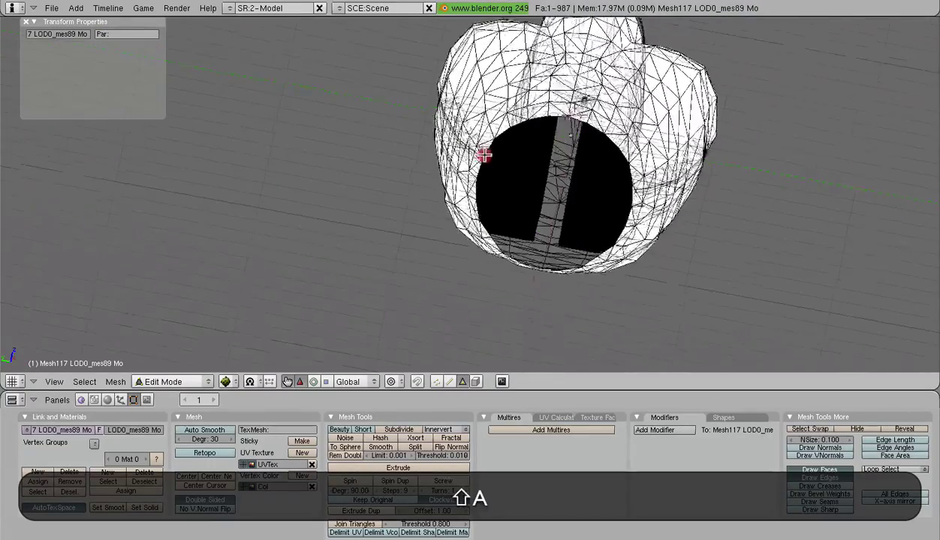
key("a")
middle_click_drag(425, 160, 465, 182)
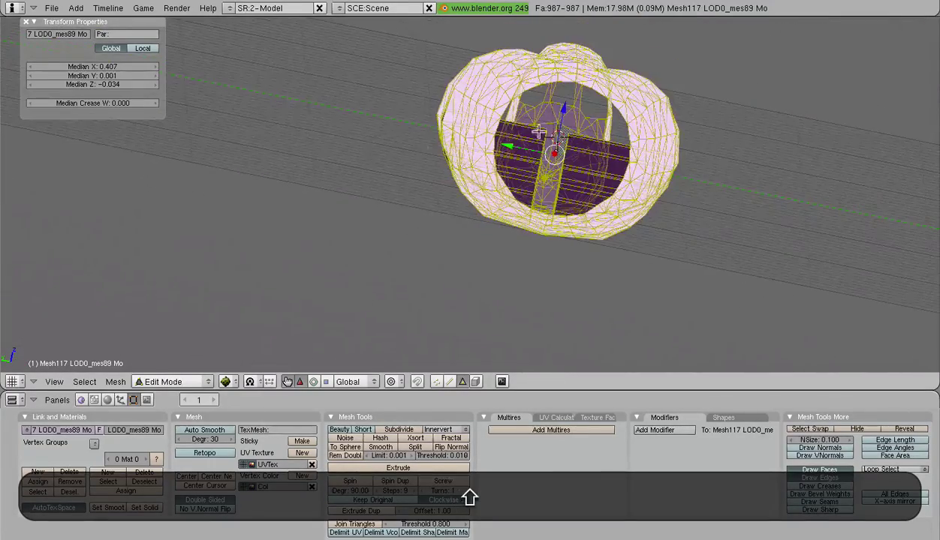
scroll(538, 132, "down", 2)
middle_click_drag(390, 142, 510, 162)
scroll(363, 129, "down", 2)
scroll(510, 162, "up", 3)
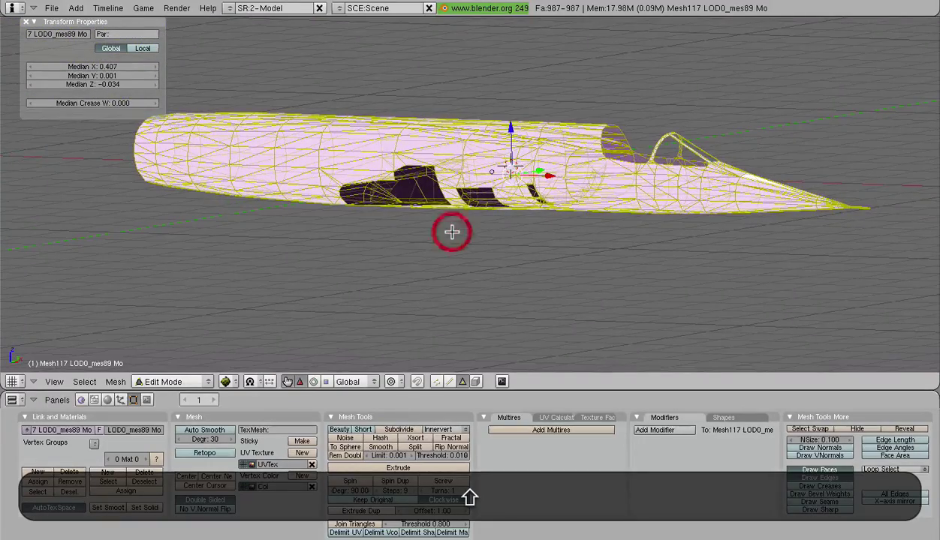
scroll(446, 246, "down", 2)
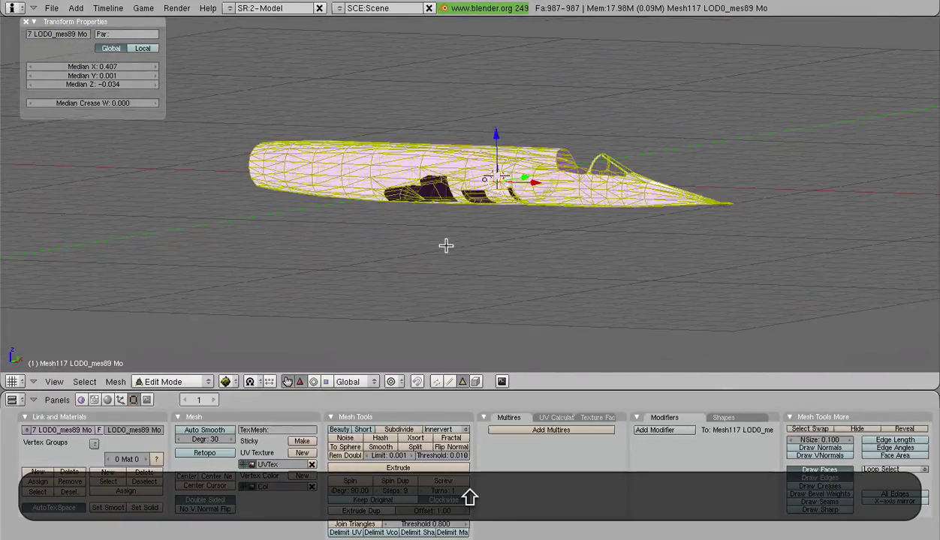
Return to the full jet in solid shading, leave mesh editing, and deselect everything to view the complete model.
key("KP_Divide")
middle_click_drag(438, 225, 475, 280)
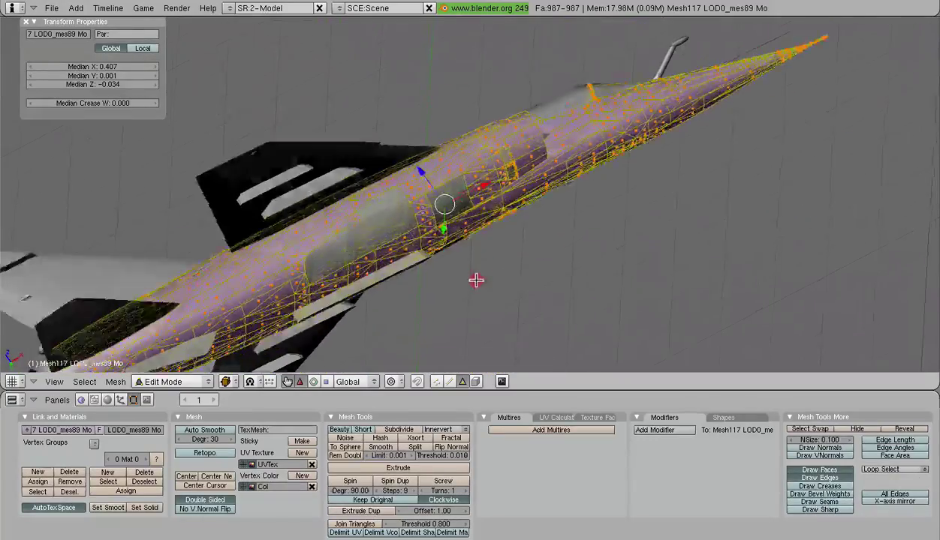
key("Tab")
middle_click_drag(663, 218, 602, 311)
key("a")
middle_click_drag(406, 200, 517, 261)
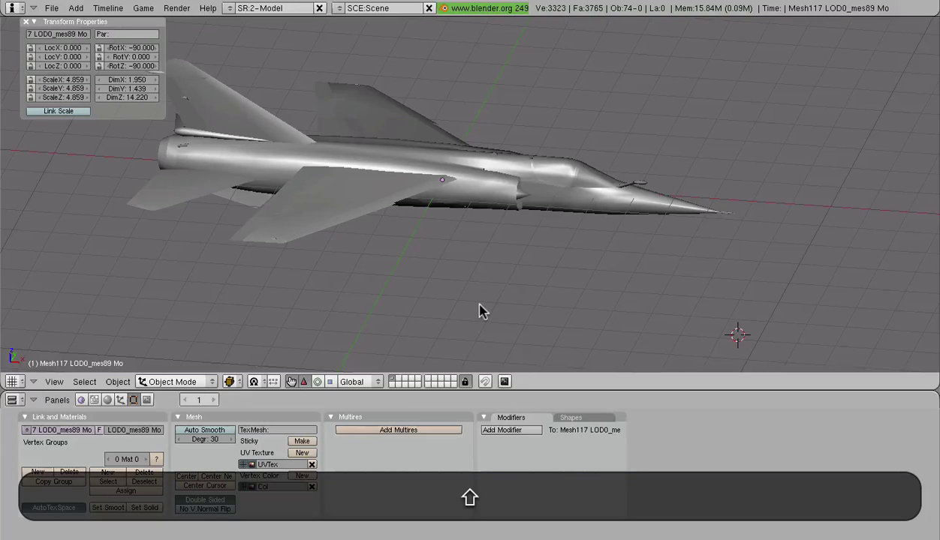
middle_click_drag(661, 9, 613, 29)
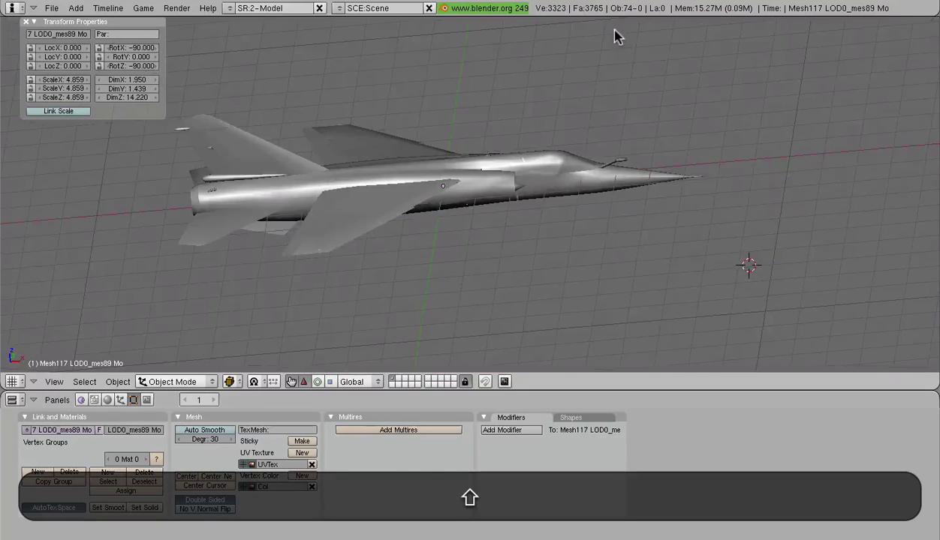
middle_click_drag(467, 113, 549, 105, "shift")
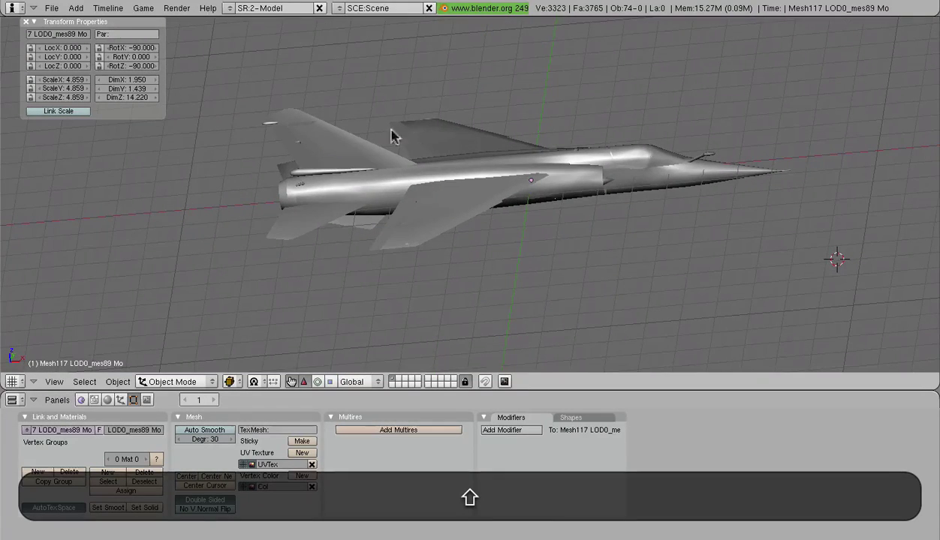
middle_click_drag(377, 253, 391, 211)
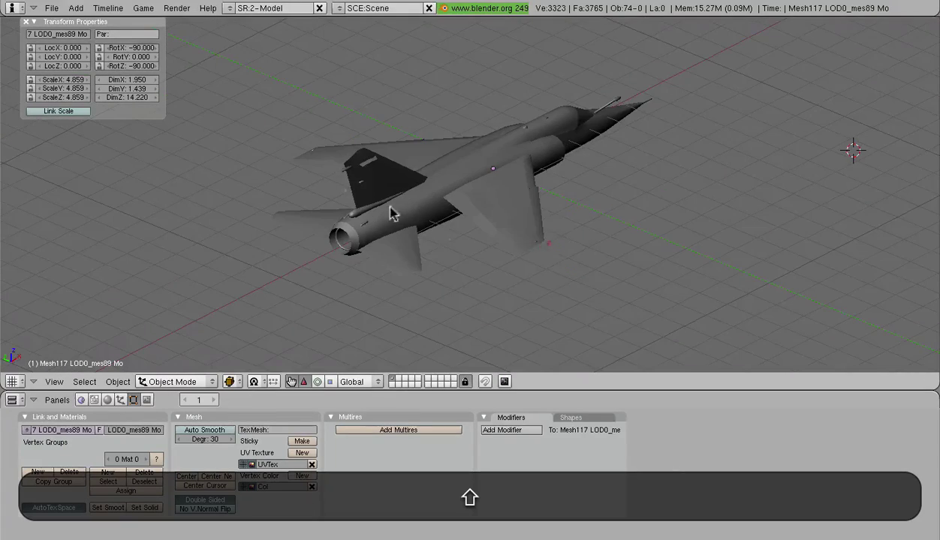
left_click(44, 9)
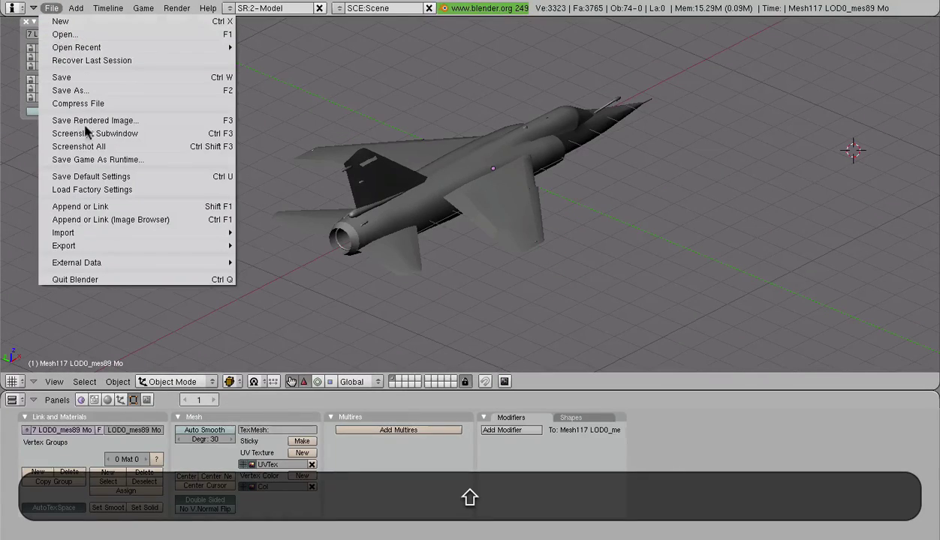
left_click(98, 245)
left_click(276, 271)
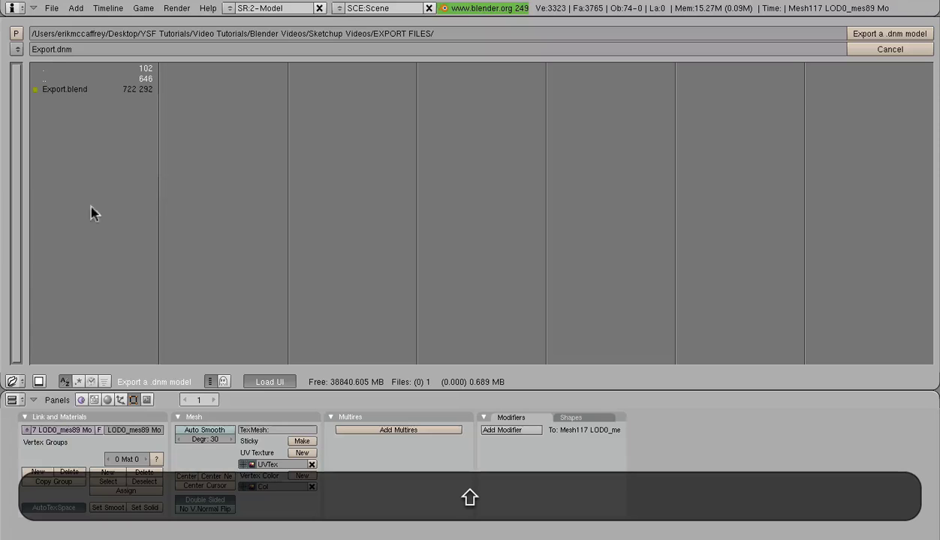
left_click(886, 49)
Select the jet's fuselage and export it as a Surf model named Fuselage.srf in the EXPORT FILES folder.
middle_click_drag(779, 125, 546, 258)
right_click(474, 142)
middle_click_drag(444, 241, 410, 212)
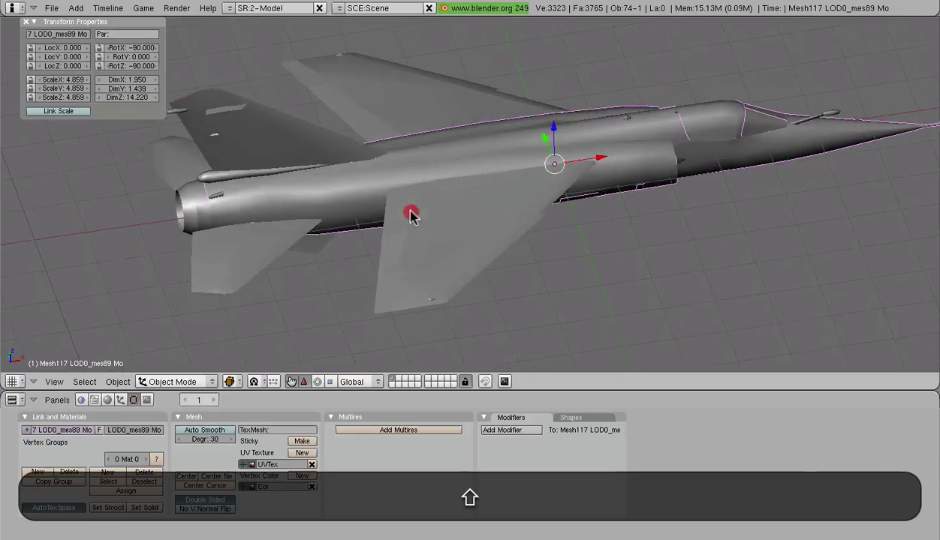
left_click(51, 8)
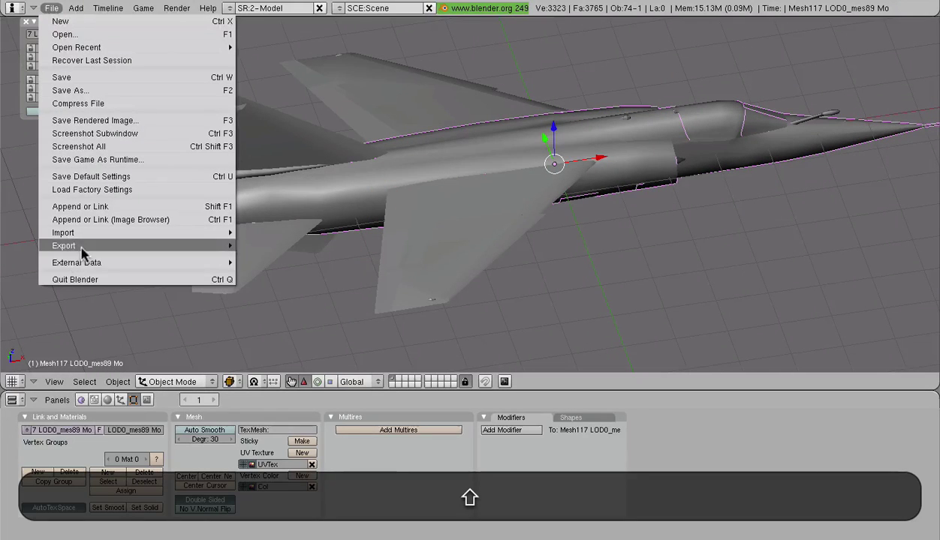
mouse_move(83, 253)
left_click(285, 445)
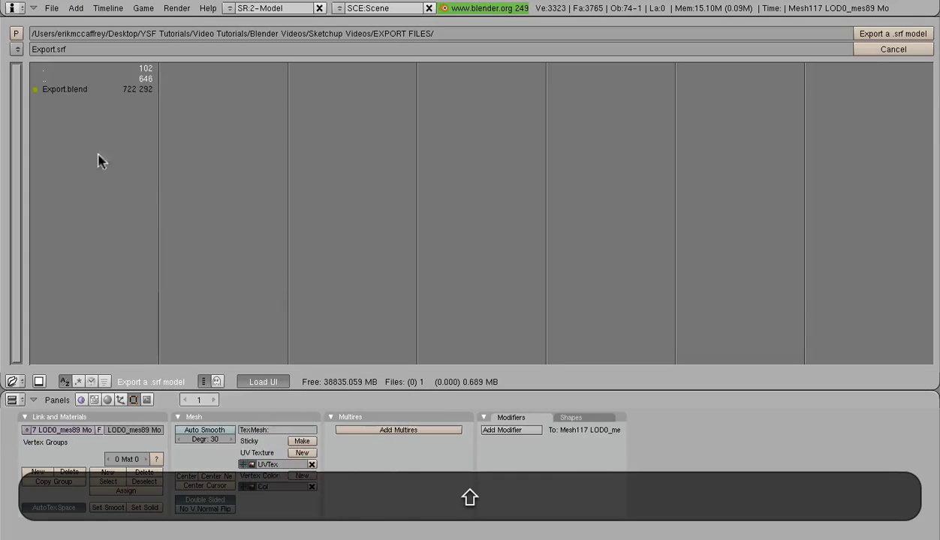
left_click(51, 50)
left_click(51, 49)
key("Right")
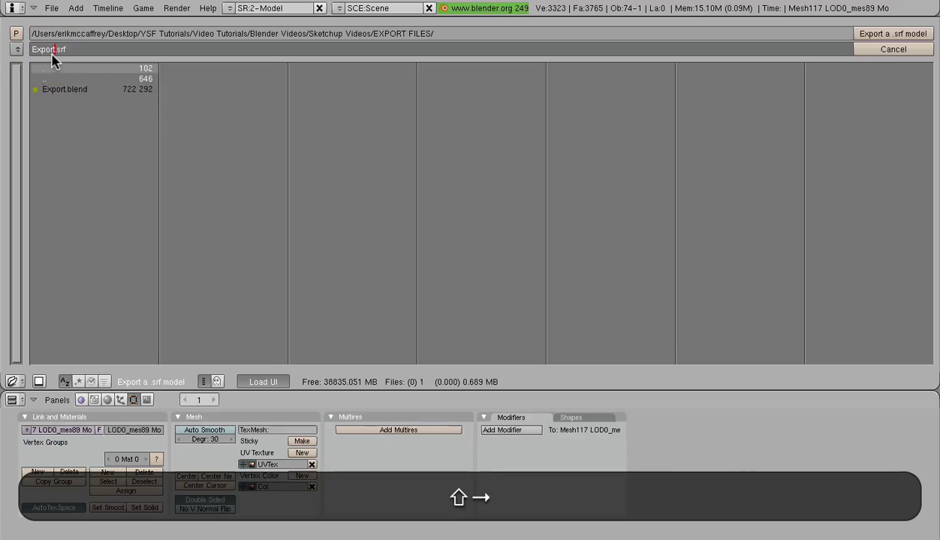
type("FUSELAGE")
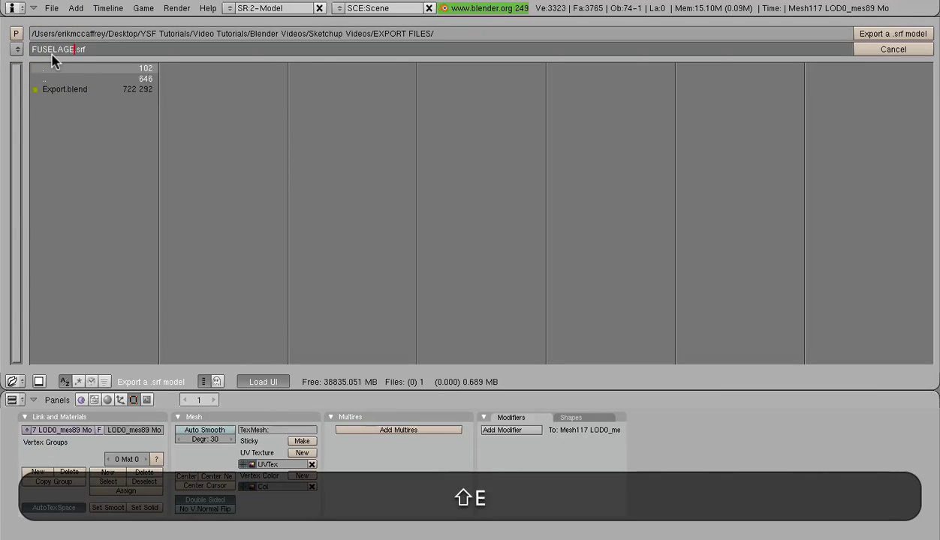
key("shift+BackSpace")
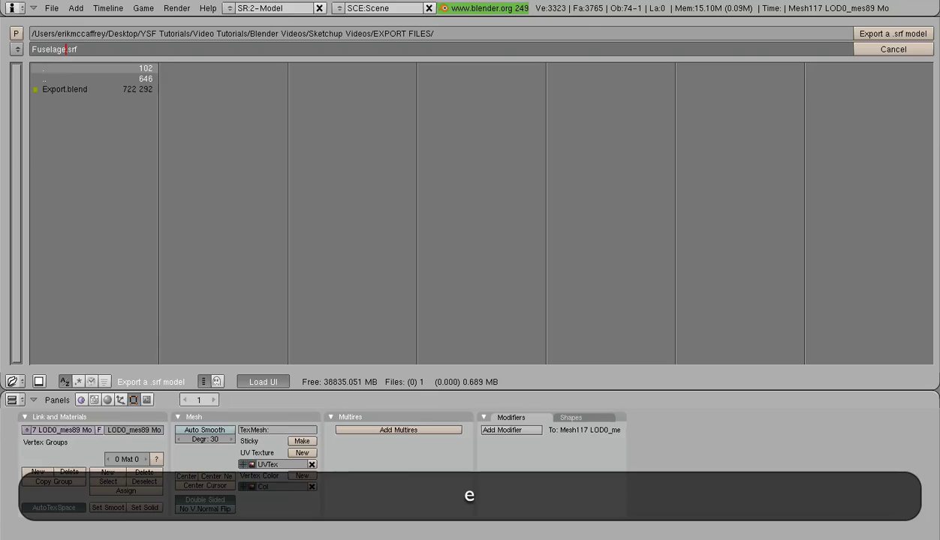
left_click(871, 33)
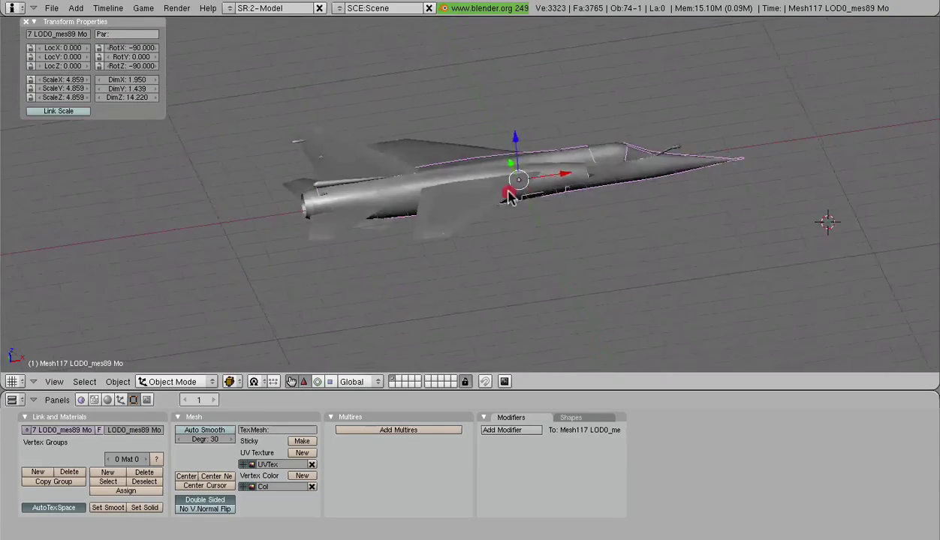
Move the exported fuselage to layer 2, clearing it from the remaining parts.
middle_click_drag(509, 195, 564, 194)
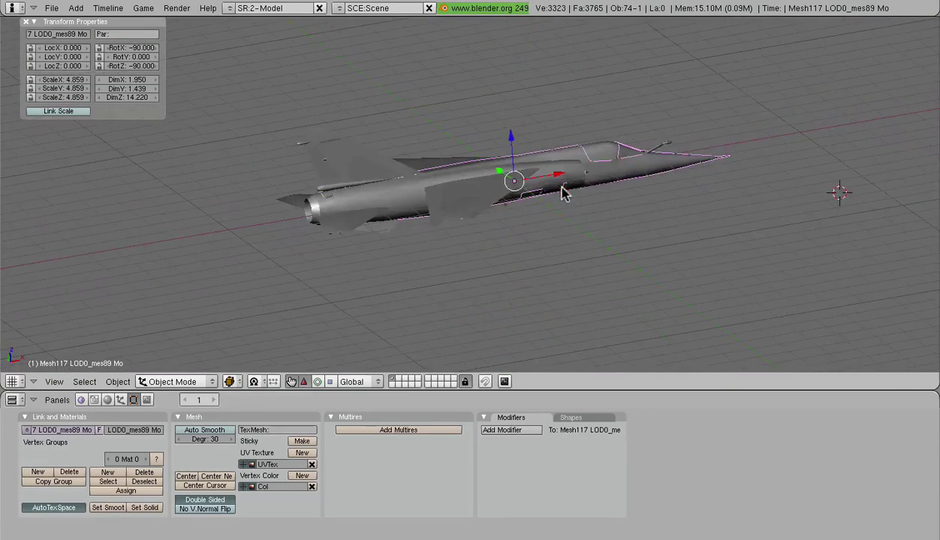
scroll(541, 212, "up", 2)
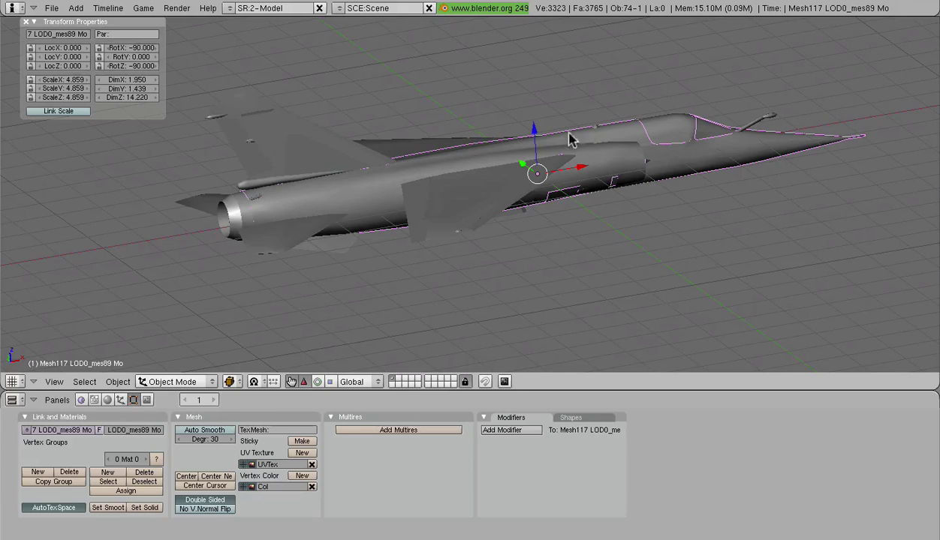
middle_click_drag(484, 223, 577, 252)
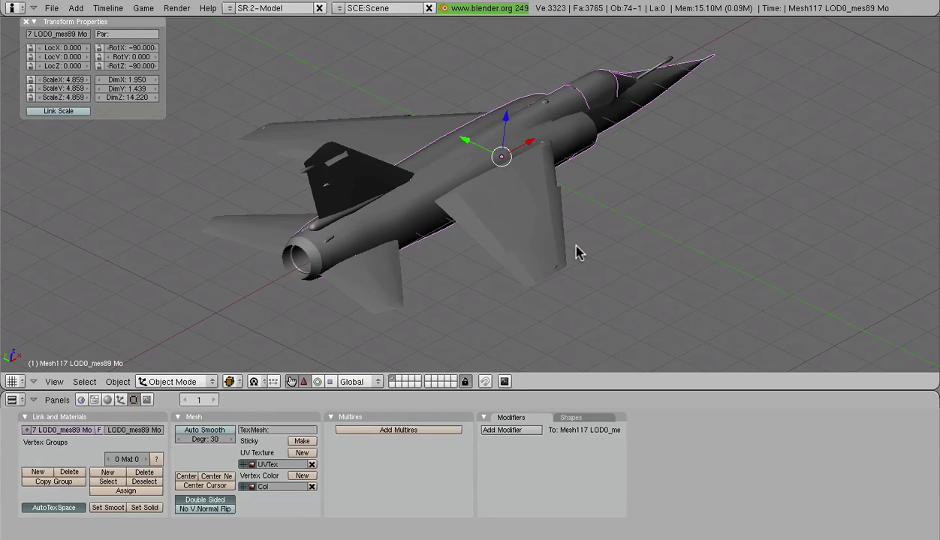
key("m")
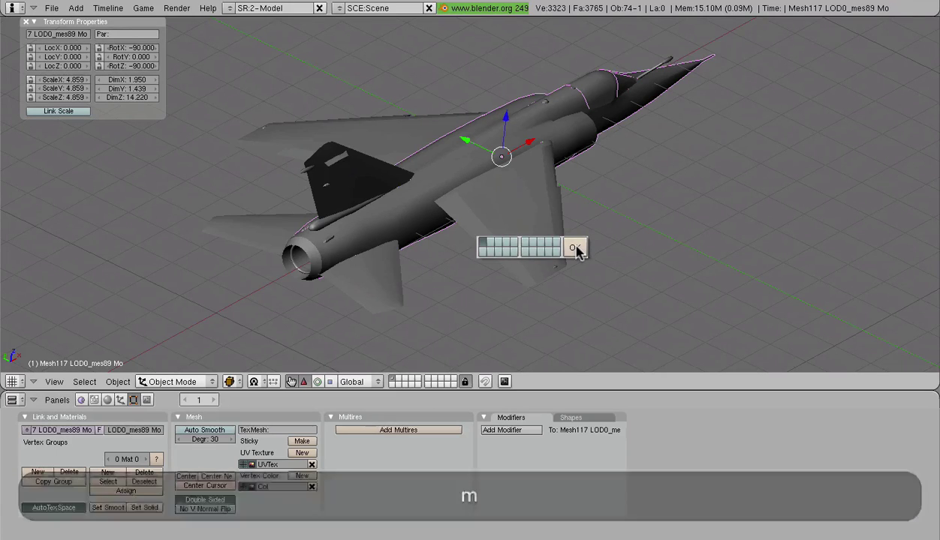
key("2")
key("Return")
Select the vertical tail fin among the remaining jet parts.
middle_click_drag(577, 252, 285, 292)
middle_click_drag(450, 221, 355, 167)
scroll(561, 174, "up", 4)
middle_click_drag(412, 189, 446, 186)
right_click(303, 99)
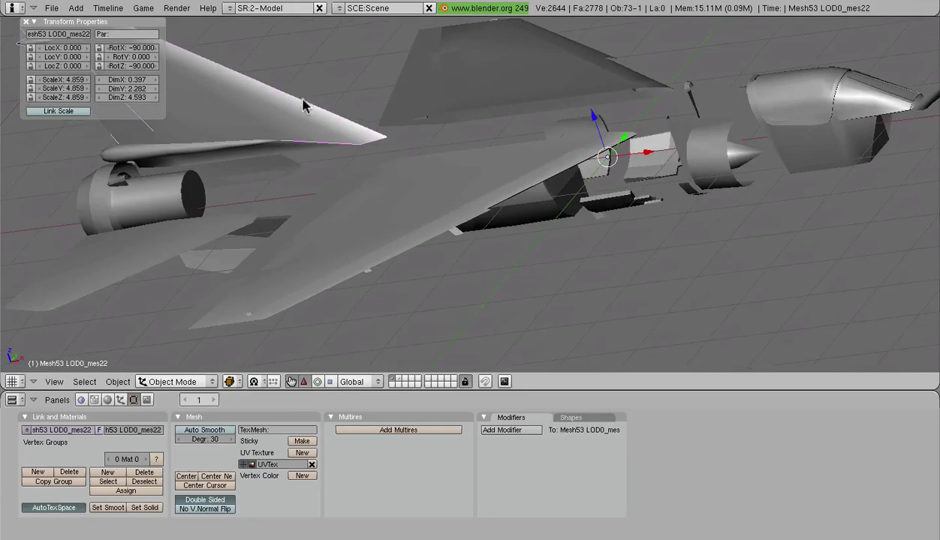
scroll(353, 143, "down", 4)
middle_click_drag(366, 150, 525, 174, "shift")
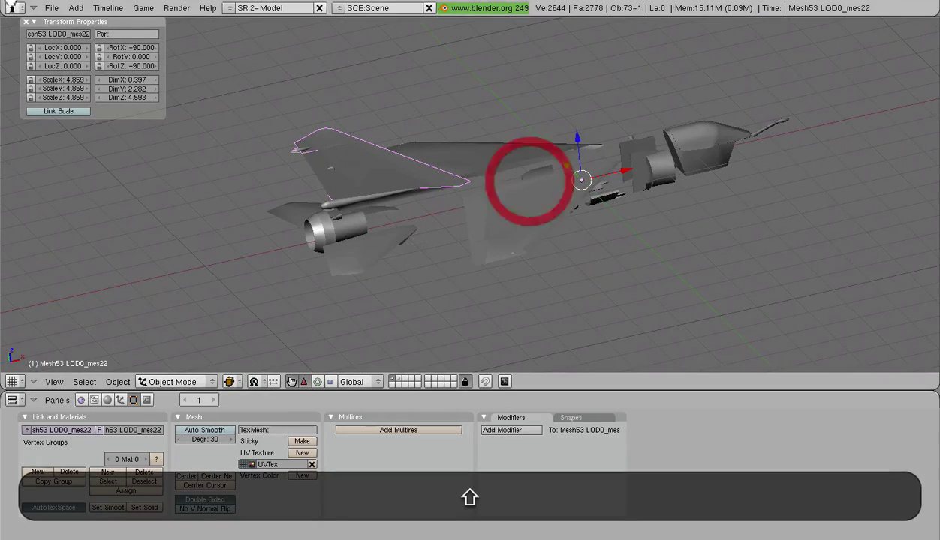
Export the selected vertical tail fin as a Surf model named V_tail.srf.
left_click(52, 9)
mouse_move(94, 247)
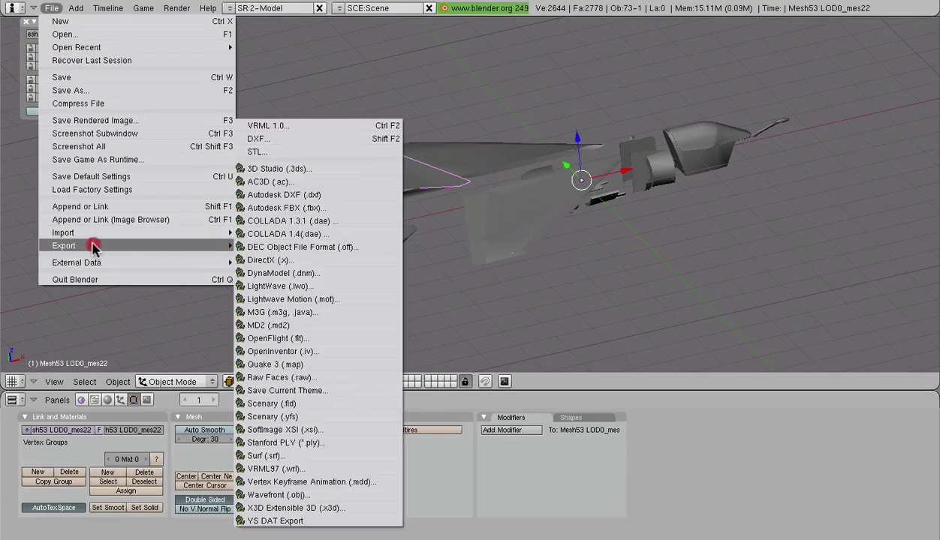
left_click(266, 456)
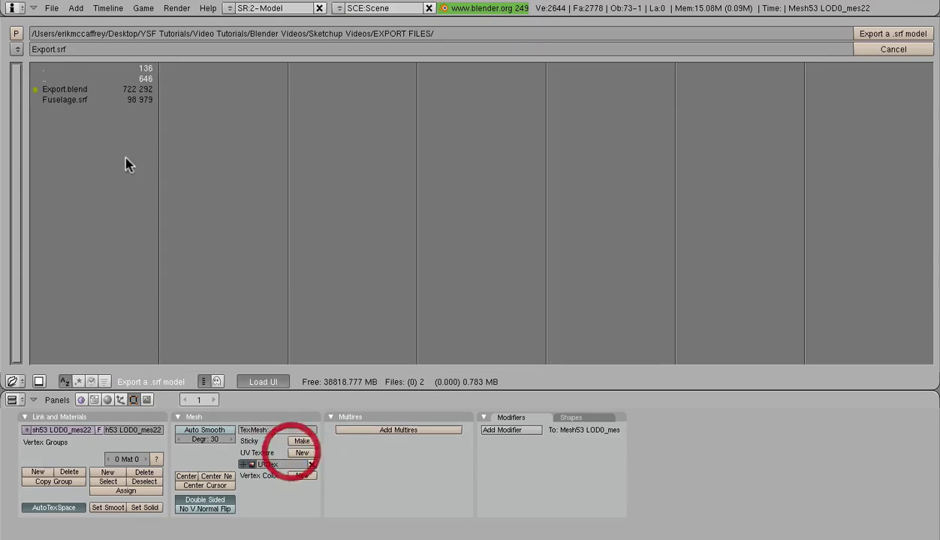
left_click(46, 49)
key("BackSpace")
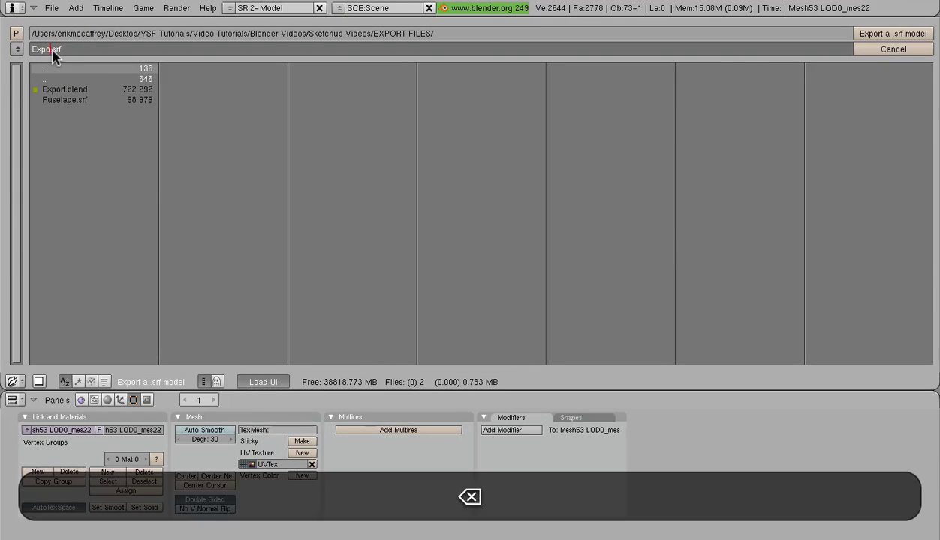
type("Tail")
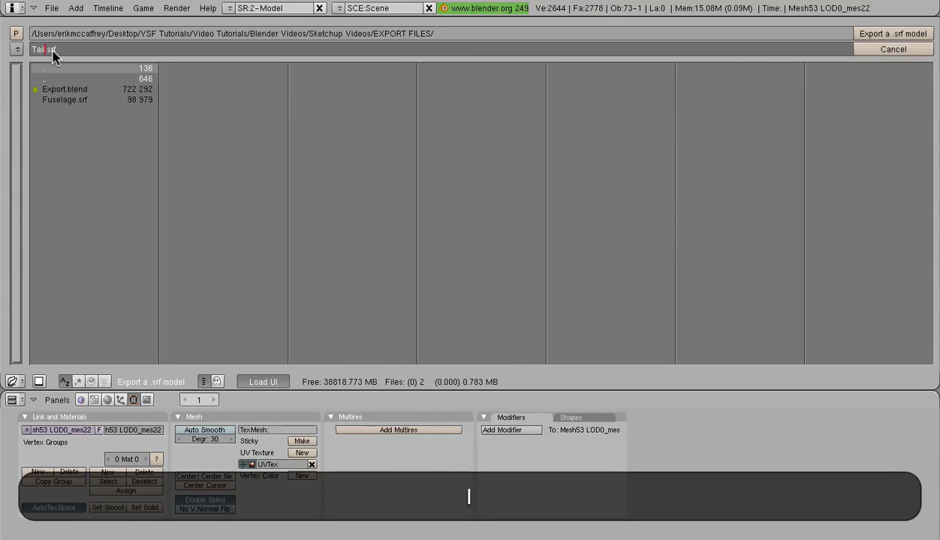
type("V")
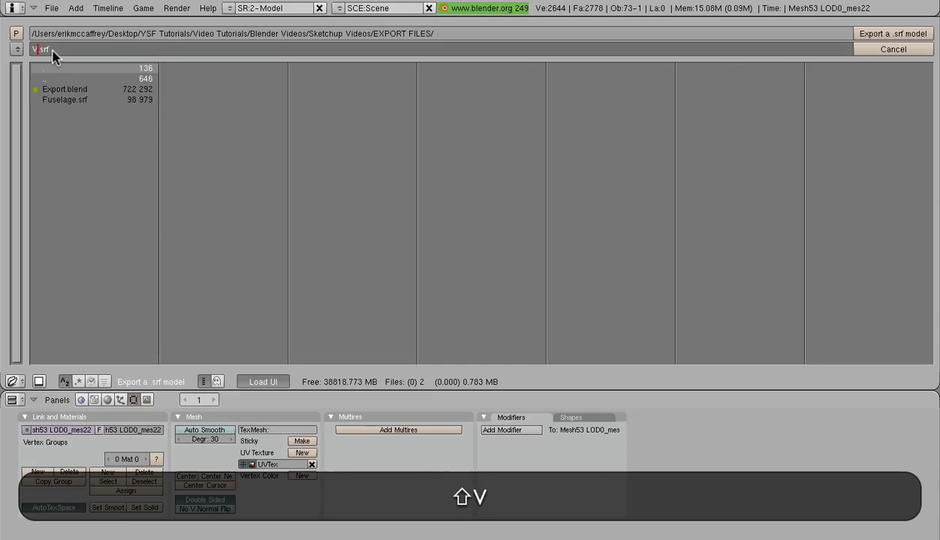
type("_tail")
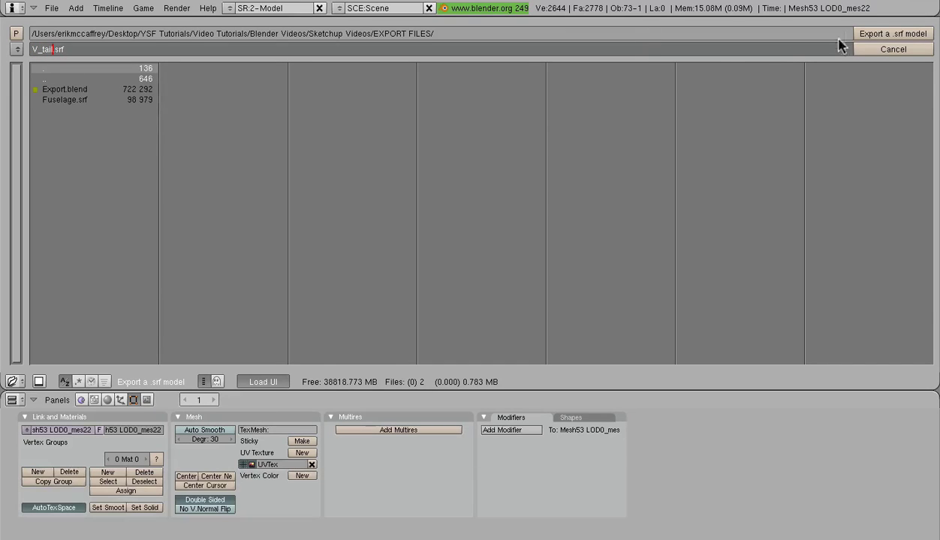
key("Return")
left_click(867, 36)
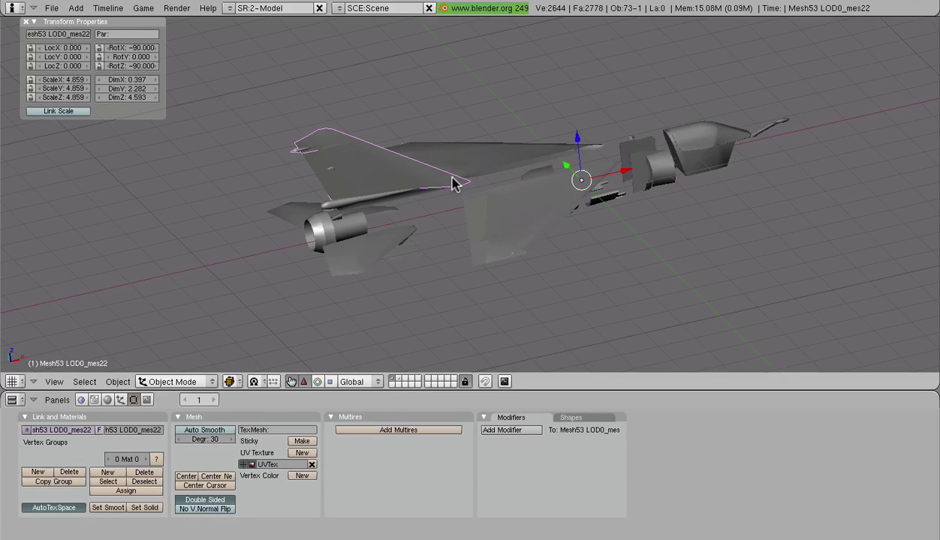
Examine the base of the vertical tail and its pod-shaped fairing from both sides, in and out of mesh editing.
scroll(405, 188, "up", 4)
middle_click_drag(339, 196, 373, 183)
scroll(283, 216, "up", 6)
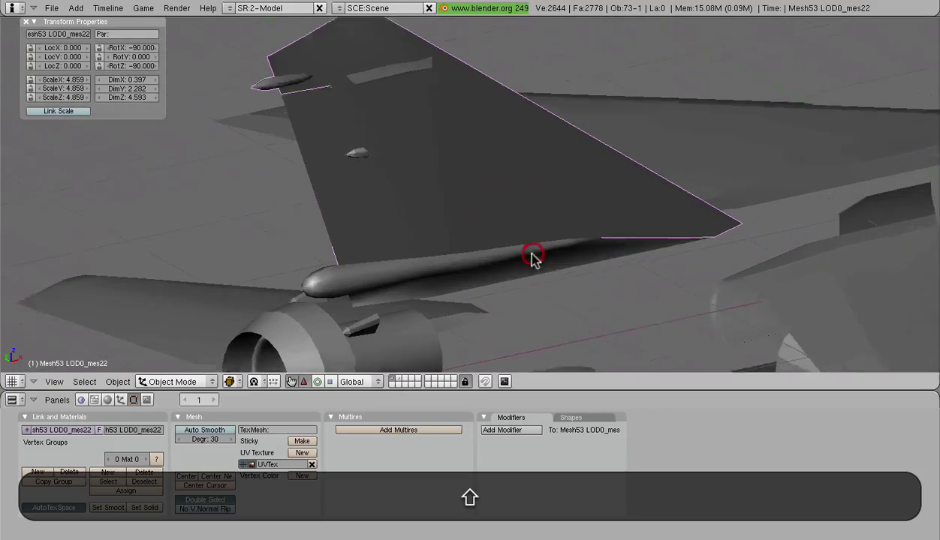
right_click(470, 276)
scroll(481, 255, "down", 4)
middle_click_drag(480, 255, 643, 210)
key("Tab")
middle_click_drag(396, 262, 578, 214)
scroll(488, 225, "up", 5)
key("Tab")
right_click(314, 195)
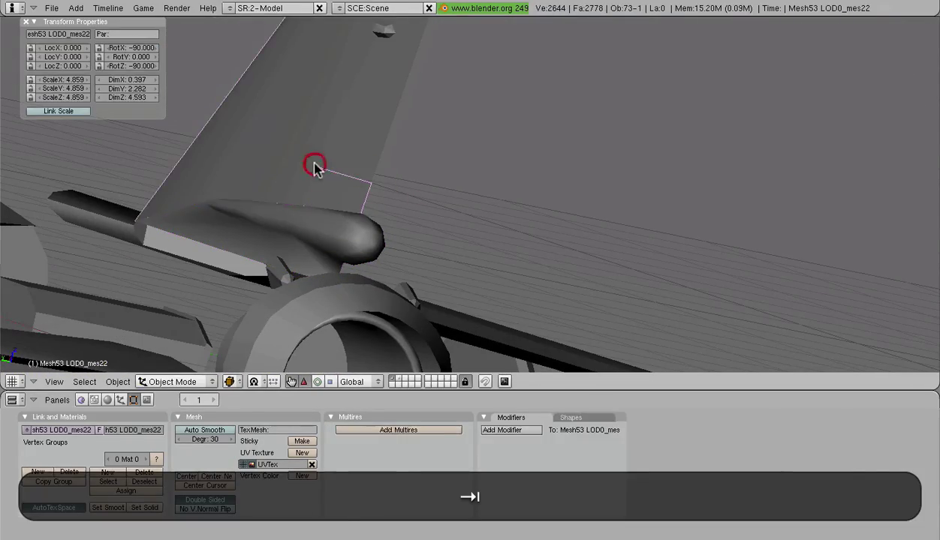
key("Tab")
key("Tab")
middle_click_drag(310, 176, 240, 231)
Open the pod fairing at the fin's base for mesh editing, deselect all faces, and limit selection to visible ones.
right_click(303, 219)
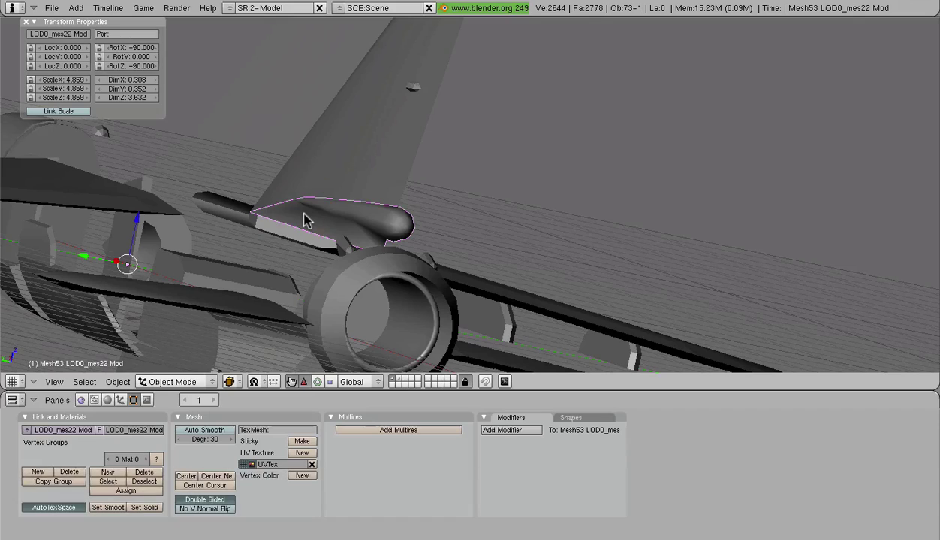
middle_click_drag(302, 216, 397, 210, "shift")
scroll(361, 174, "up", 4)
key("Tab")
middle_click_drag(467, 364, 416, 235)
key("a")
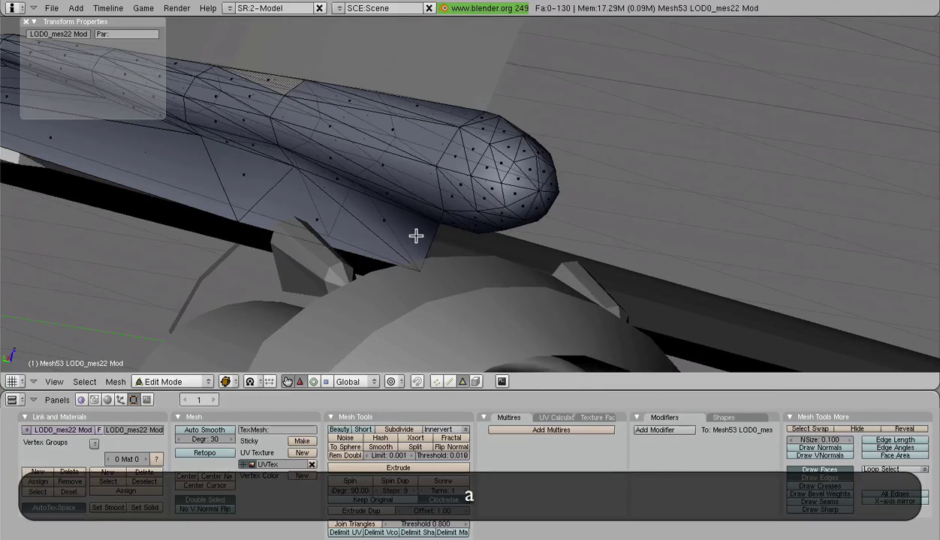
left_click(475, 381)
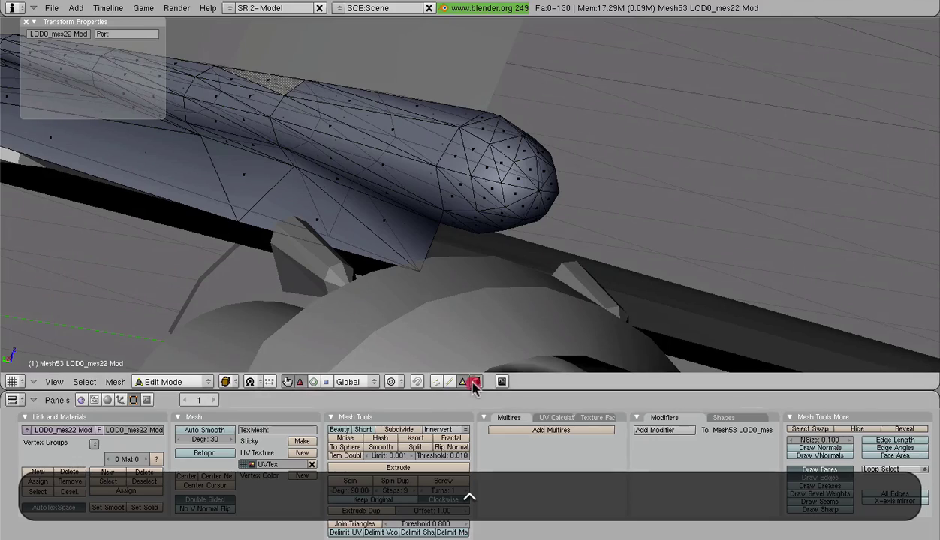
Select the flat base faces along one side of the pod fairing and separate them into their own object.
right_click(390, 236)
right_click(252, 177, "shift")
right_click(251, 177, "shift")
middle_click_drag(221, 178, 569, 226, "shift")
right_click(409, 167, "shift")
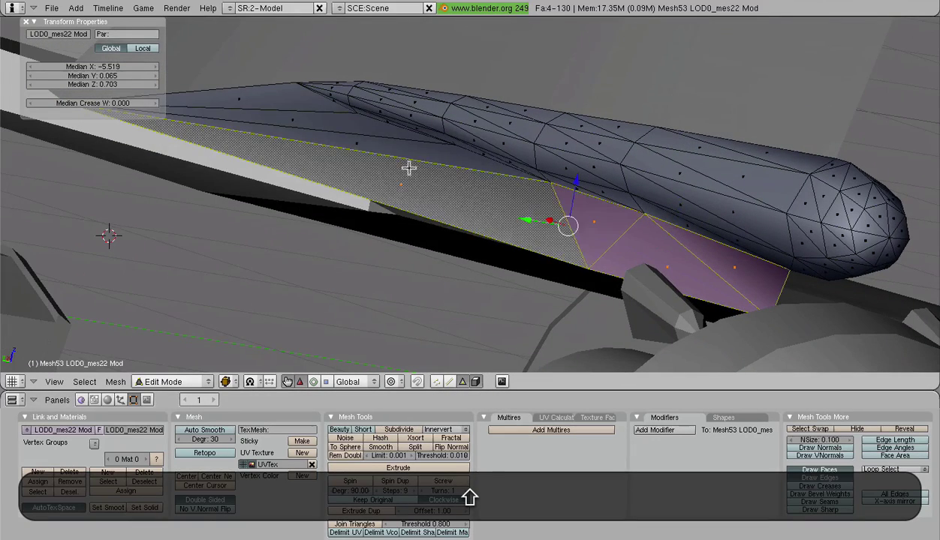
right_click(353, 134, "shift")
right_click(309, 116, "shift")
right_click(292, 104, "shift")
key("p")
left_click(394, 159)
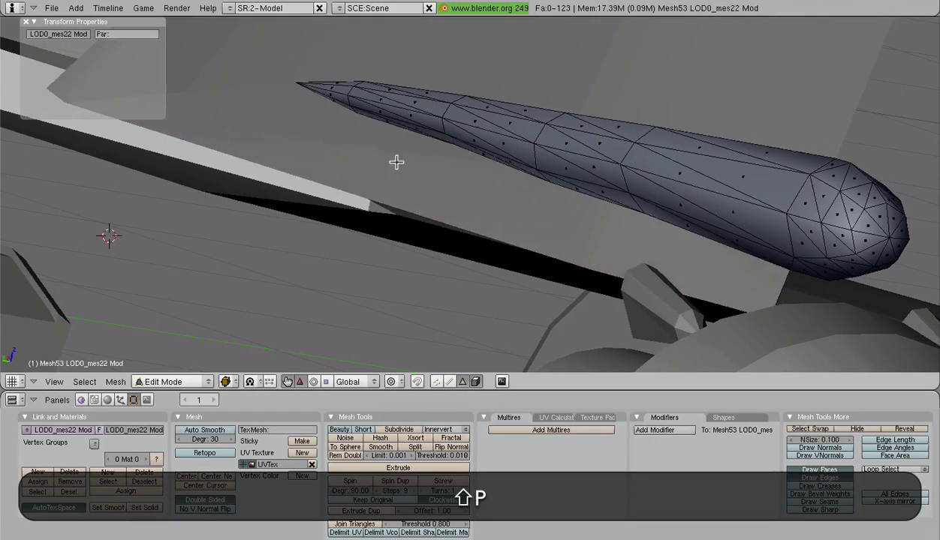
Select the matching flat base faces on the fairing's opposite side and separate them into another object.
middle_click_drag(559, 188, 366, 206)
right_click(321, 259)
right_click(382, 267, "shift")
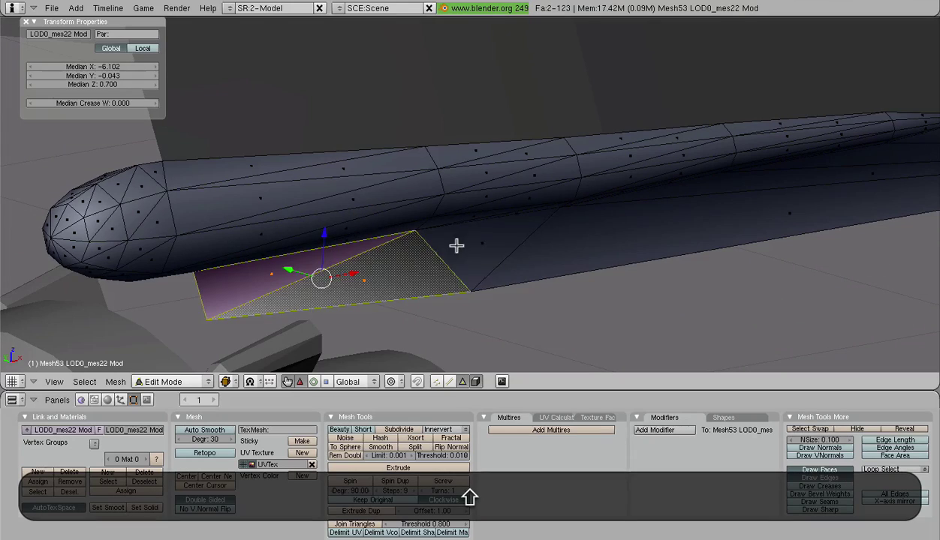
right_click(492, 246, "shift")
right_click(612, 237, "shift")
middle_click_drag(870, 195, 535, 231, "shift")
right_click(596, 190, "shift")
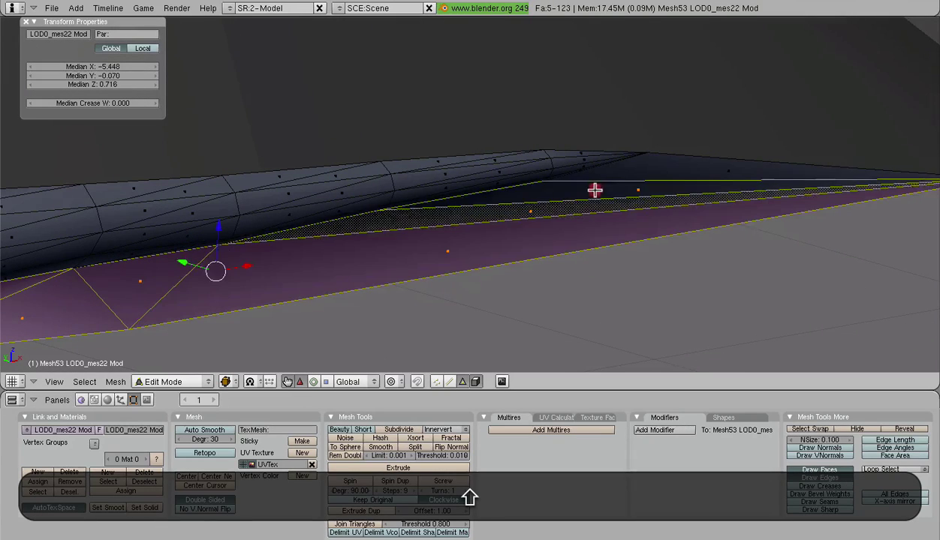
right_click(669, 171, "shift")
key("p")
left_click(668, 173)
Leave mesh editing and join the pod, both separated base panels and the vertical tail fin into one object.
scroll(623, 196, "down", 5)
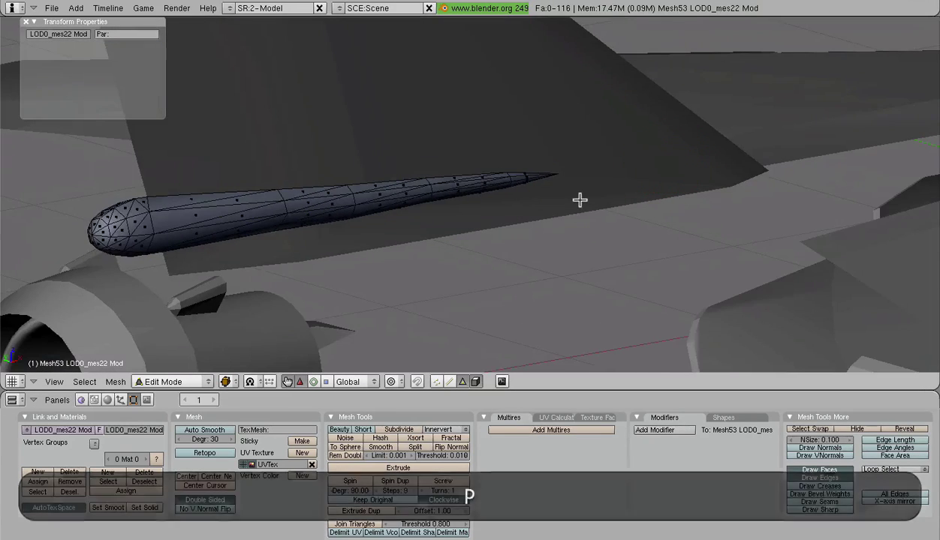
key("Tab")
right_click(415, 188, "shift")
middle_click_drag(415, 187, 365, 210)
right_click(368, 199, "shift")
key("ctrl+j")
key("Return")
key("Tab")
scroll(443, 217, "up", 5)
key("Tab")
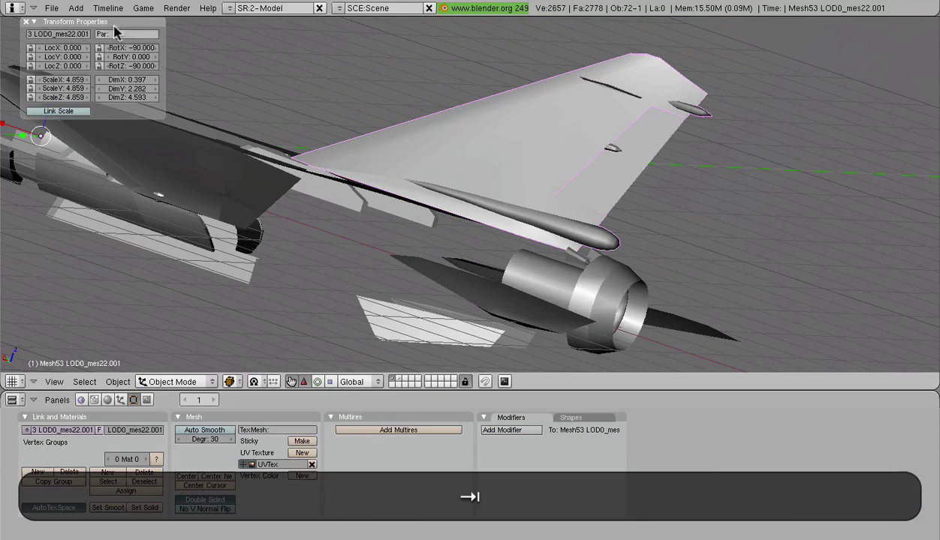
Export the joined vertical tail fin as a Surf file, overwriting V_tail.srf.
left_click(51, 8)
left_click(104, 248)
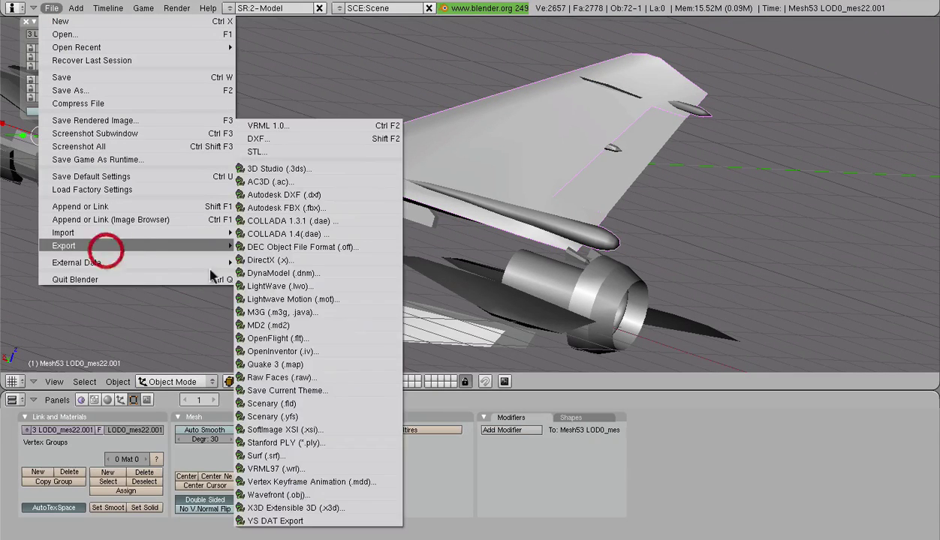
left_click(277, 458)
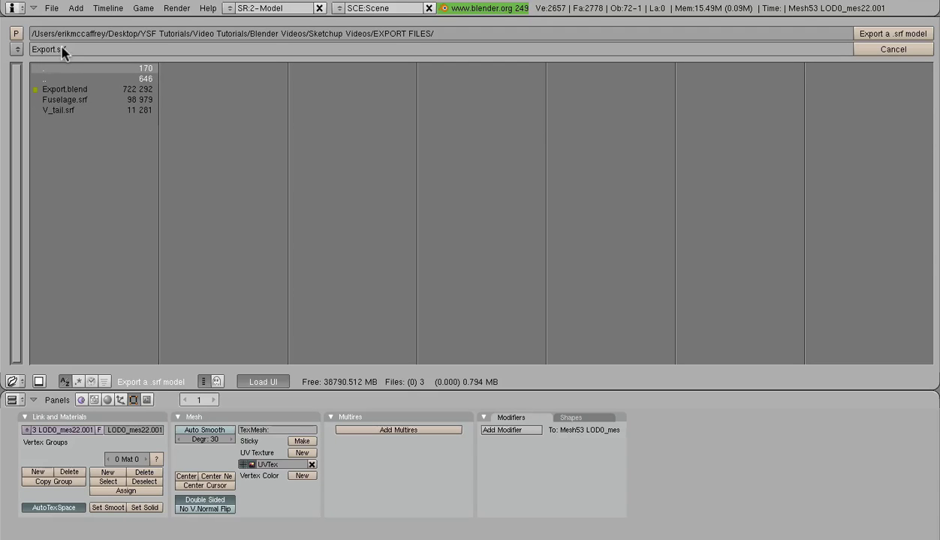
left_click(63, 111)
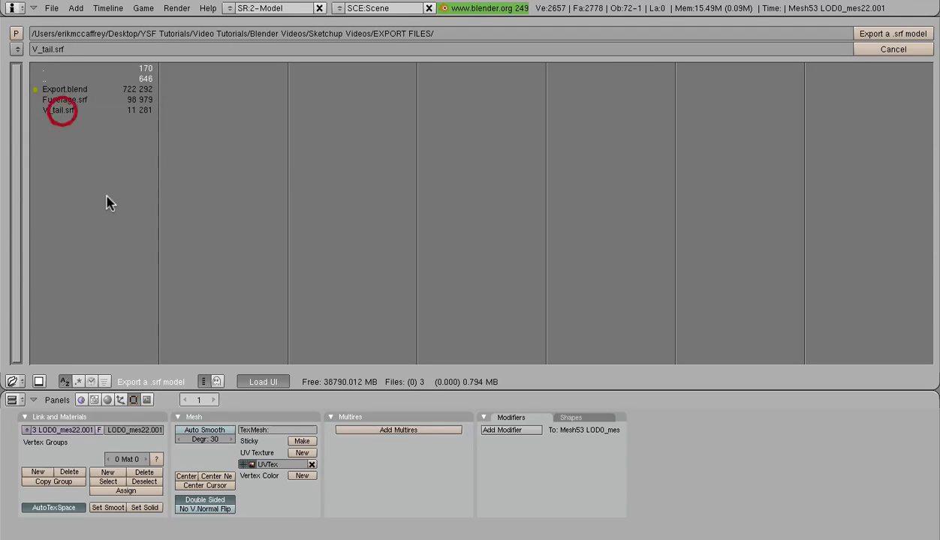
left_click(892, 35)
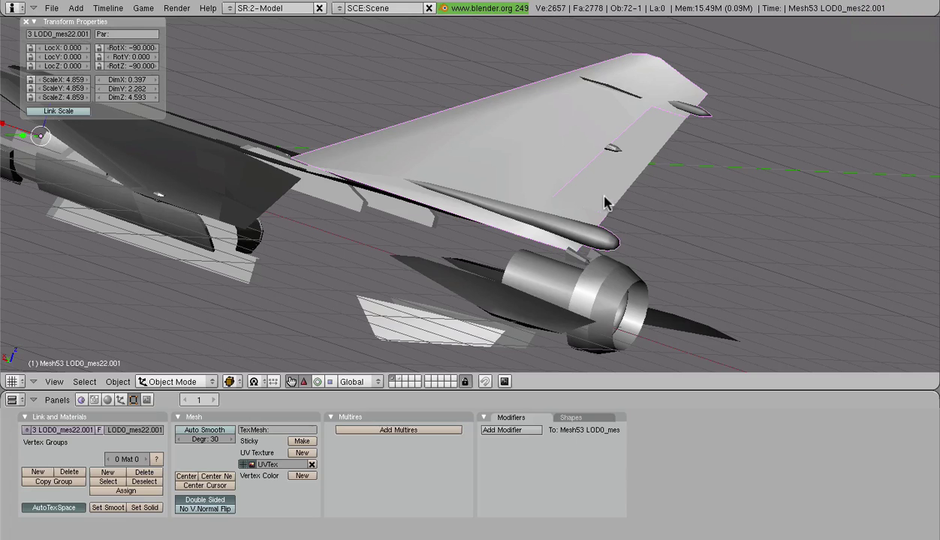
Move the exported vertical tail fin to layer 2.
scroll(586, 193, "down", 4)
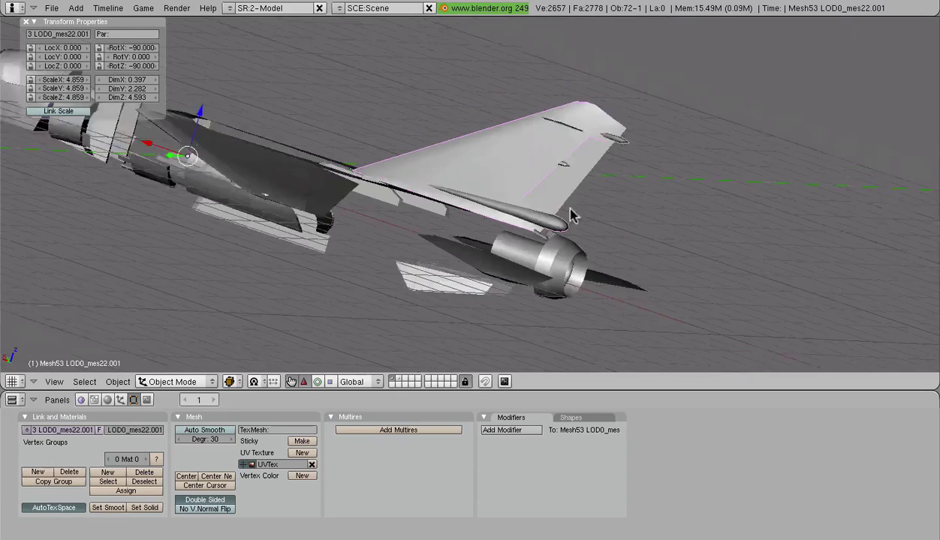
middle_click_drag(568, 213, 437, 250)
key("m")
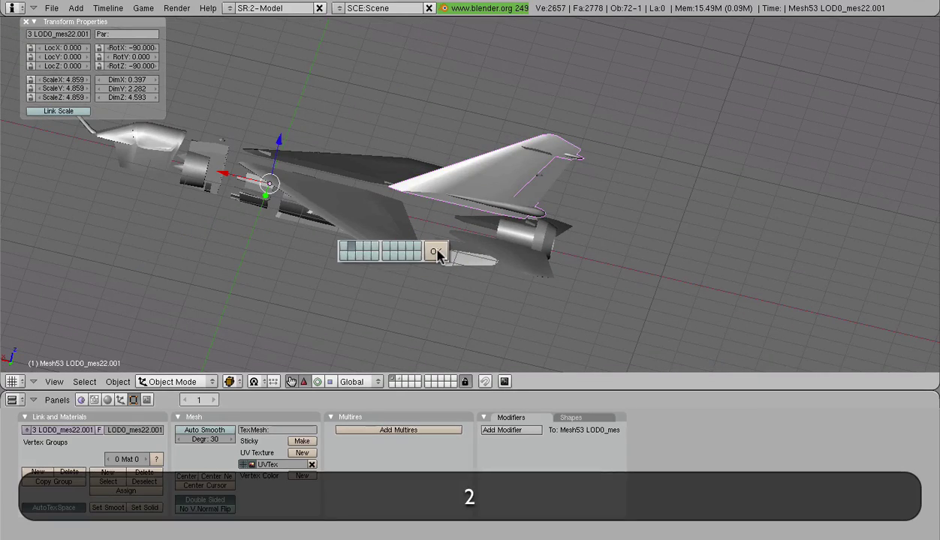
left_click(438, 253)
scroll(507, 241, "down", 2)
middle_click_drag(508, 240, 195, 201)
scroll(409, 251, "up", 5)
middle_click_drag(448, 218, 356, 225)
middle_click_drag(431, 214, 200, 201, "shift")
middle_click_drag(399, 210, 505, 212)
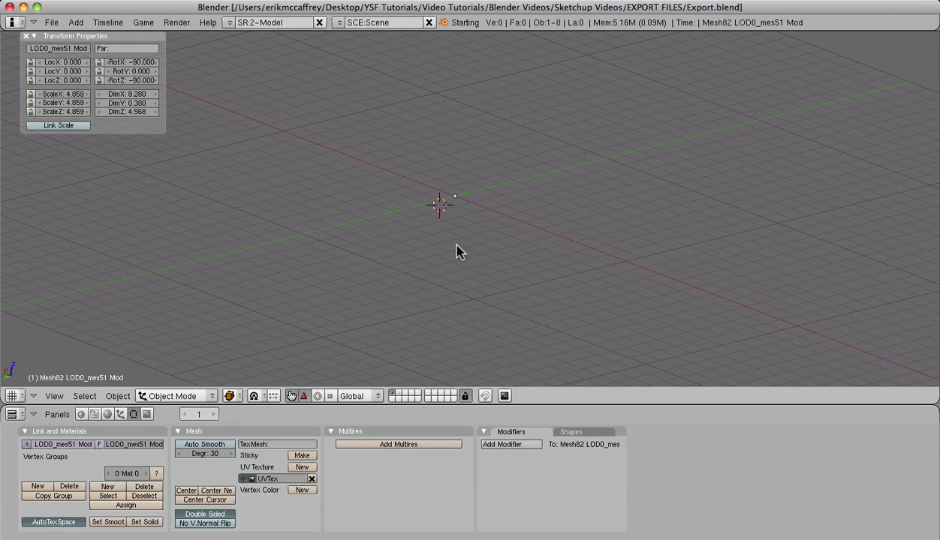
Show layer 2 and examine the assembled exported jet around its wings and tail.
key("2")
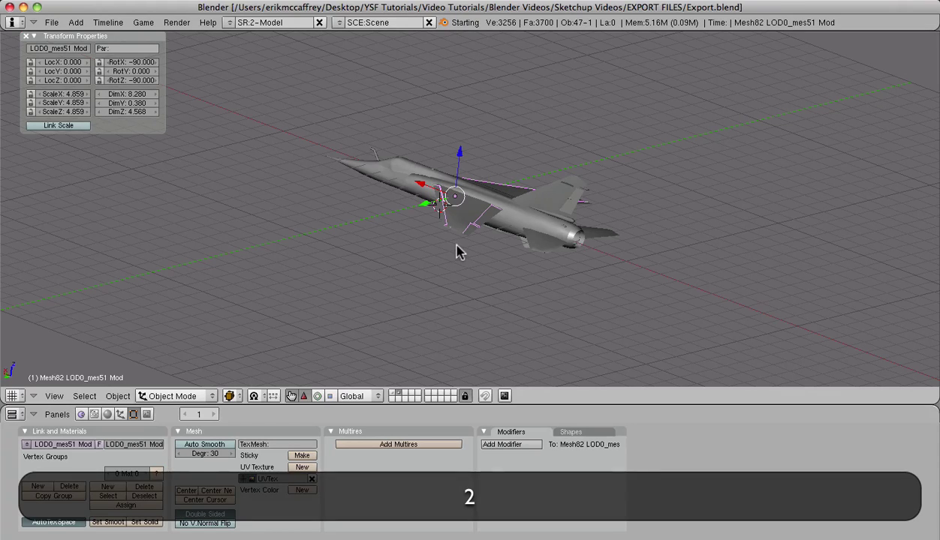
scroll(459, 252, "up", 5)
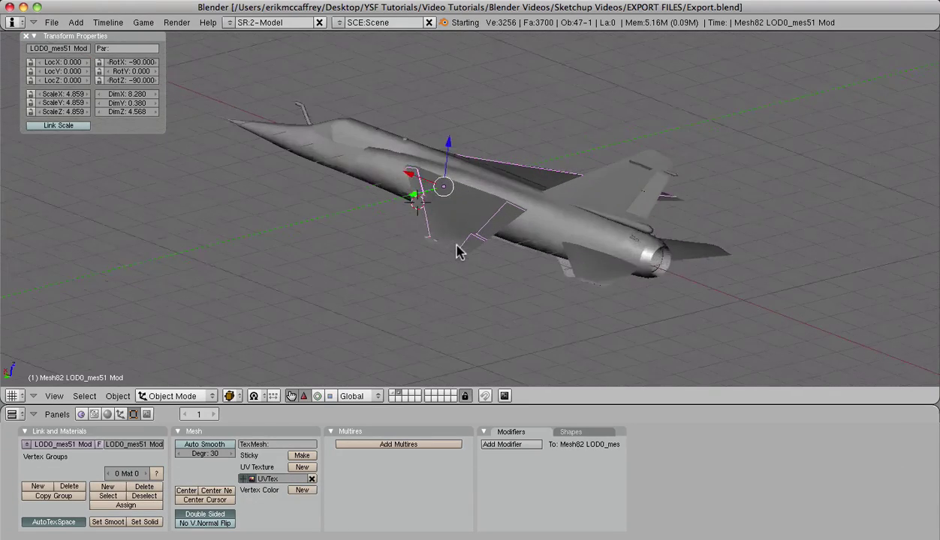
middle_click_drag(319, 204, 219, 188)
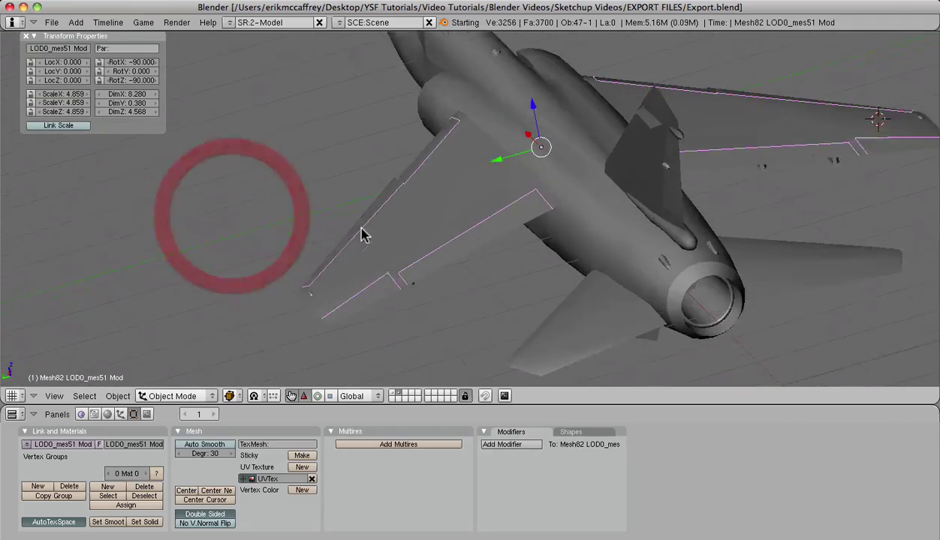
middle_click_drag(363, 235, 235, 222)
middle_click_drag(480, 218, 478, 237)
scroll(556, 245, "down", 2)
scroll(555, 249, "down", 3)
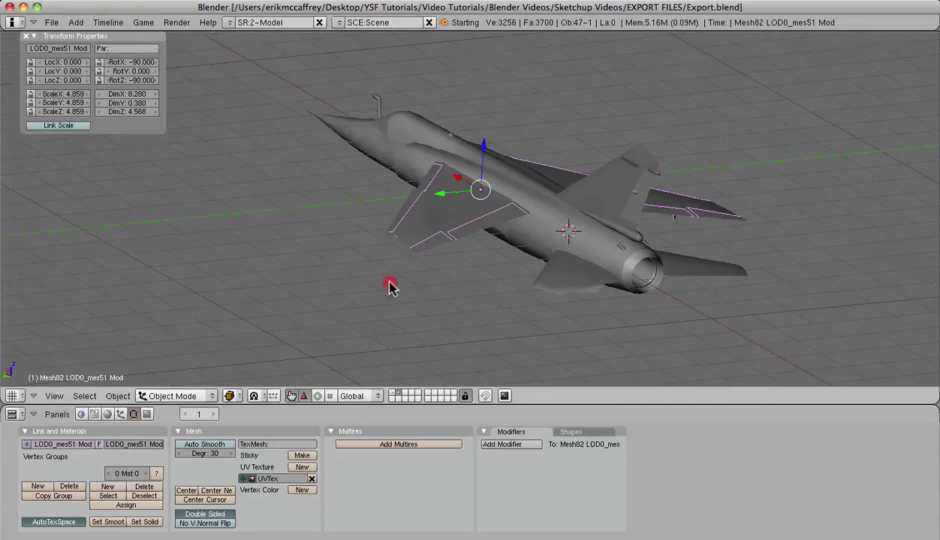
middle_click_drag(390, 285, 459, 306)
Pick out the small wingtip lights object at the wing's outer end and inspect it from below.
scroll(478, 302, "up", 5)
scroll(458, 306, "down", 3)
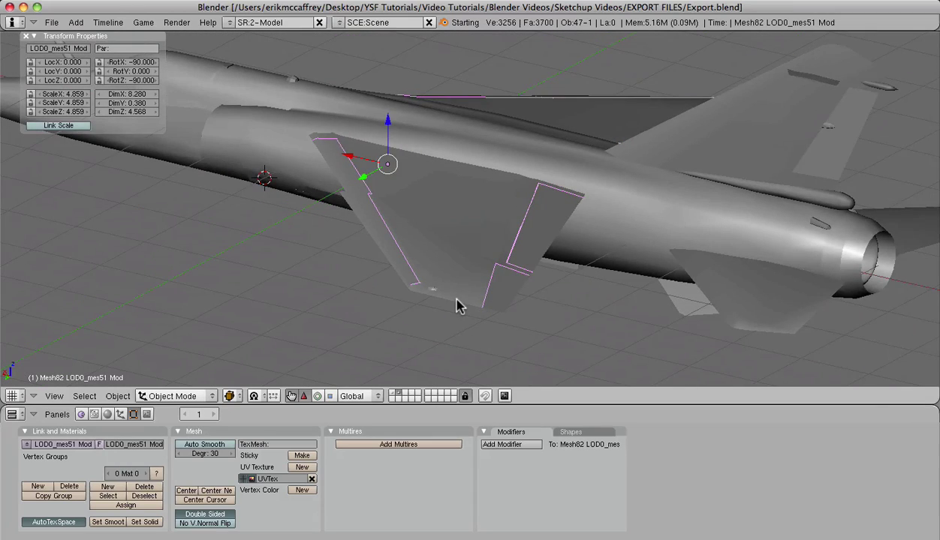
scroll(455, 306, "up", 5)
right_click(414, 351)
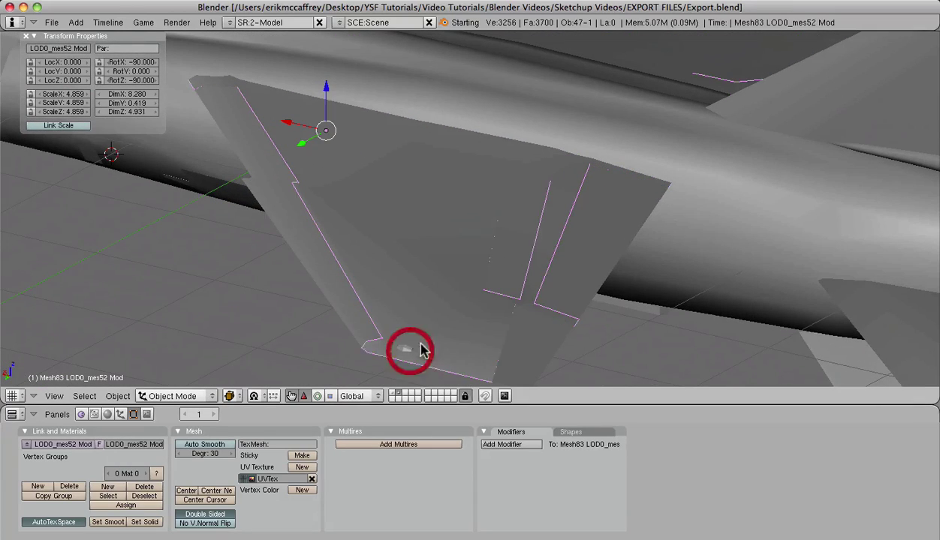
right_click(408, 351)
middle_click_drag(409, 356, 432, 255)
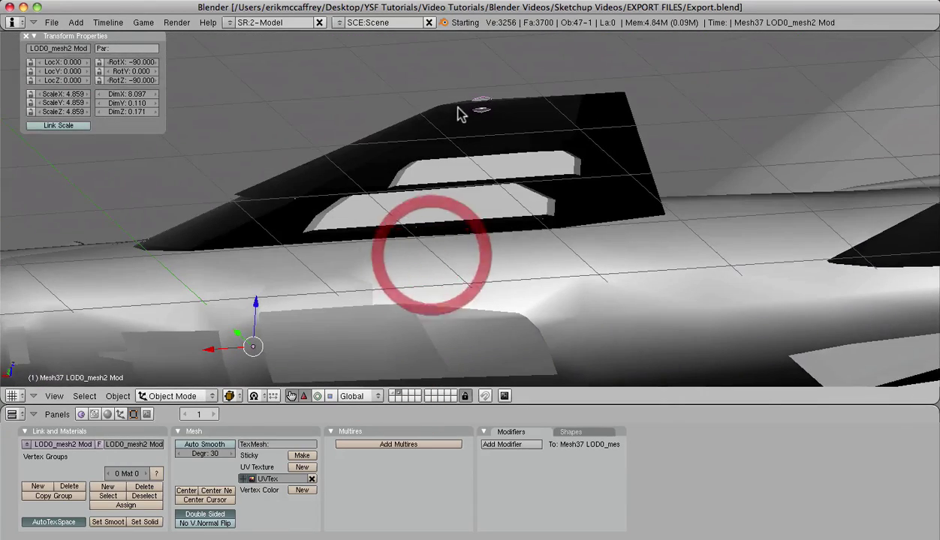
middle_click_drag(484, 100, 429, 200)
Select the wing's outer front flap, then the cover pieces running along the flap edges, to see how they are split.
right_click(362, 224)
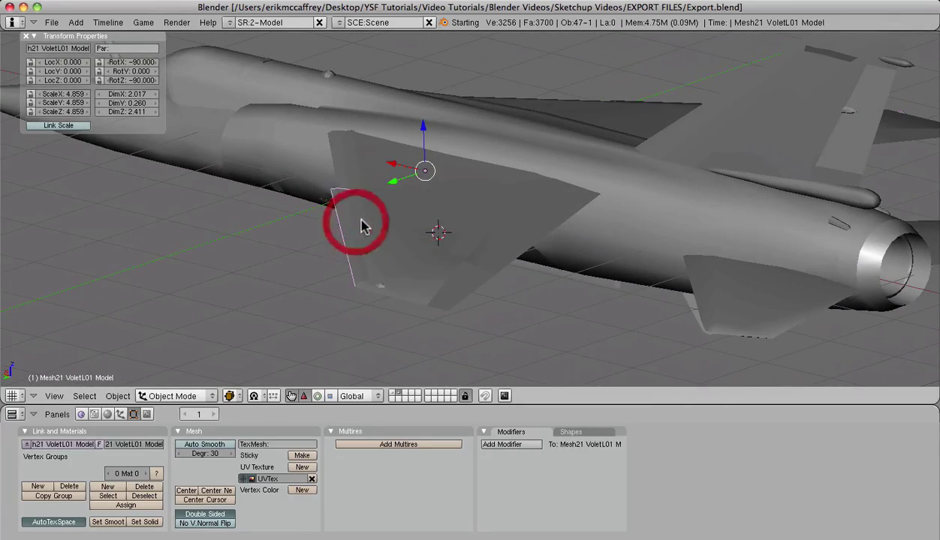
right_click(364, 225)
scroll(516, 229, "down", 3)
middle_click_drag(555, 287, 528, 310)
scroll(444, 306, "up", 4)
right_click(435, 308)
right_click(431, 309)
right_click(430, 307)
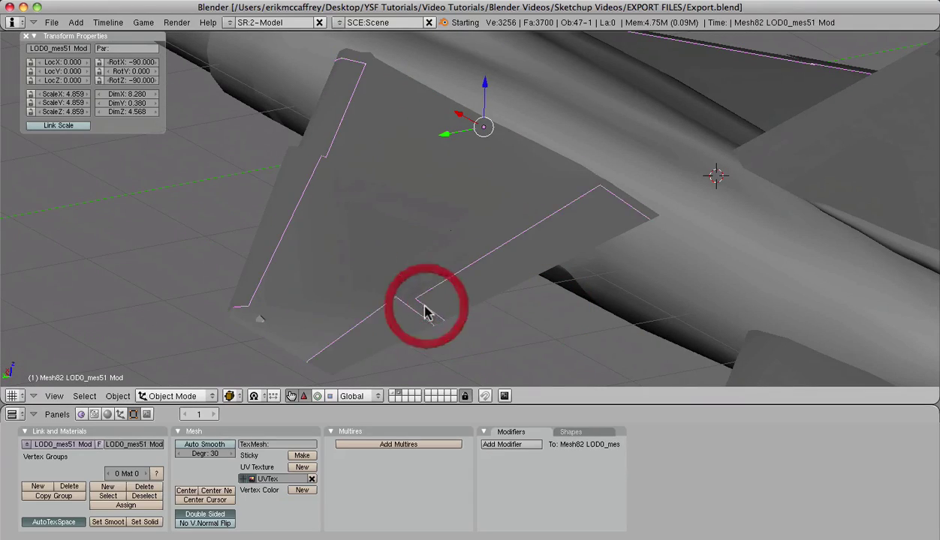
scroll(434, 308, "down", 4)
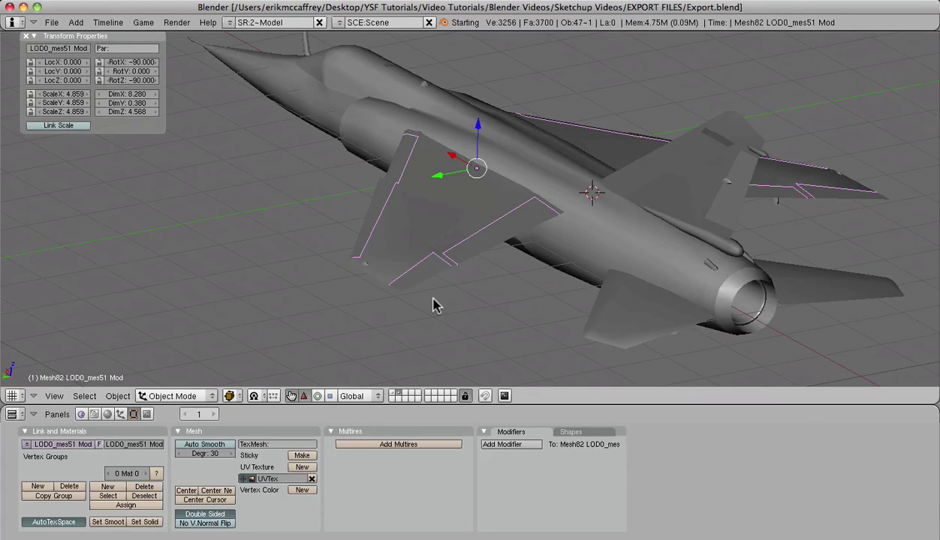
Isolate the flap cover pieces in local view, examine them, then restore the full jet and deselect everything.
key("KP_Divide")
middle_click_drag(434, 306, 481, 272)
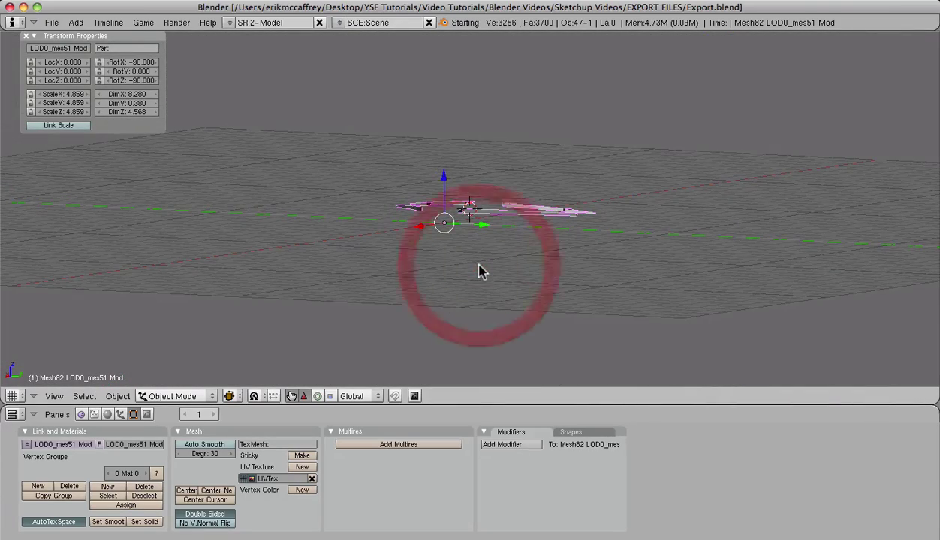
middle_click_drag(558, 235, 207, 167)
key("KP_Divide")
key("a")
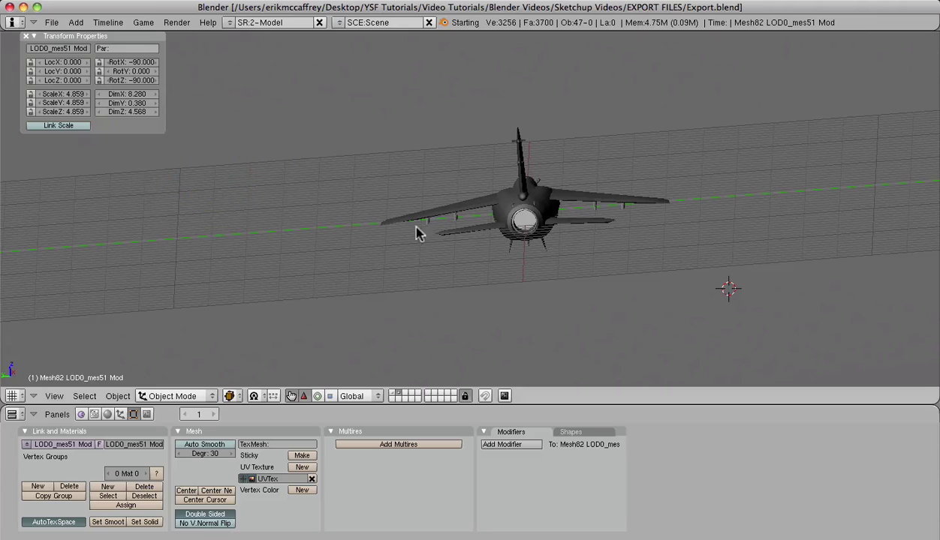
Save the scene over Export.blend.
middle_click_drag(418, 234, 446, 216)
left_click(51, 22)
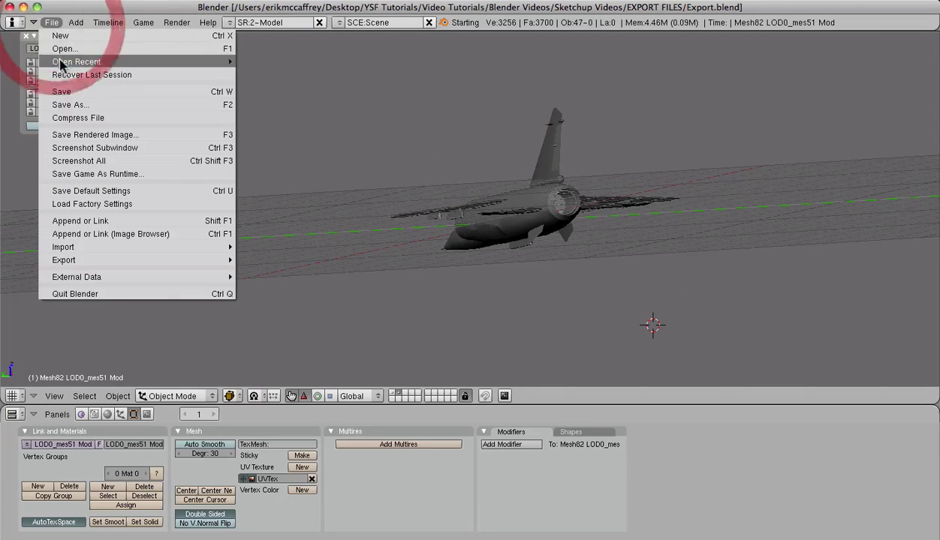
left_click(60, 91)
left_click(59, 94)
Start a Surf (.srf) export and review the part files already in the EXPORT FILES folder.
left_click(51, 23)
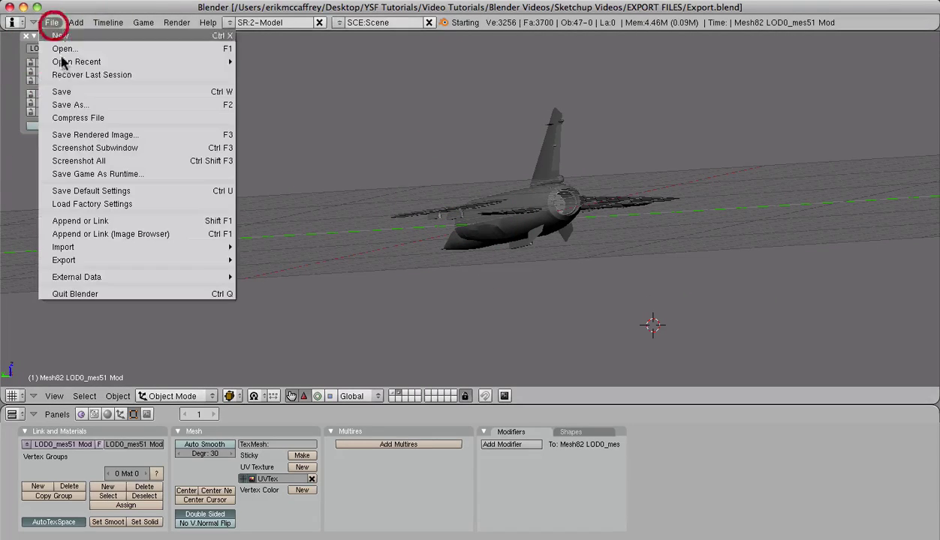
left_click(88, 260)
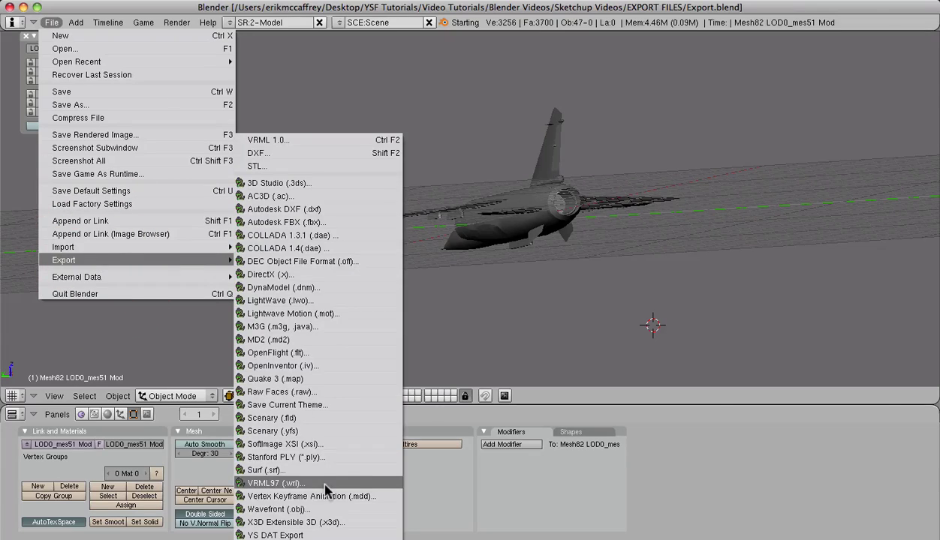
left_click(308, 470)
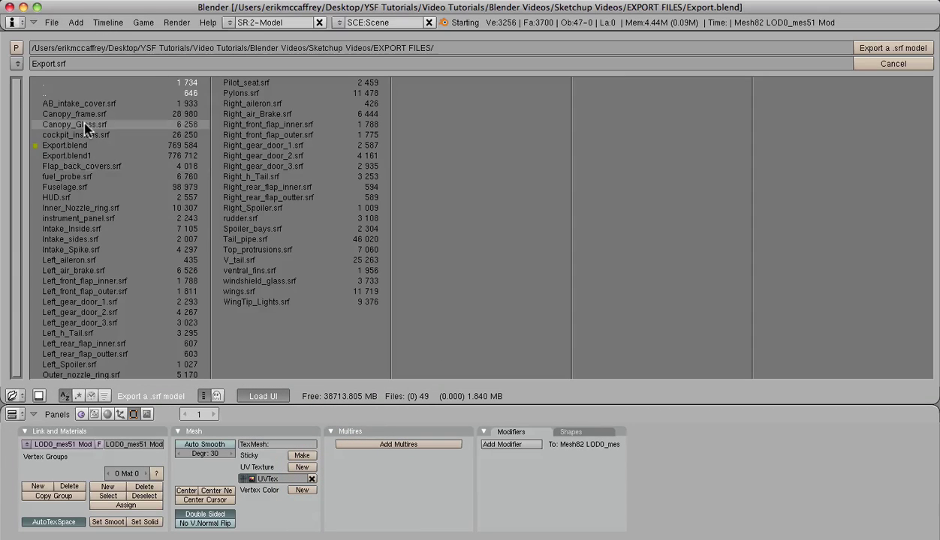
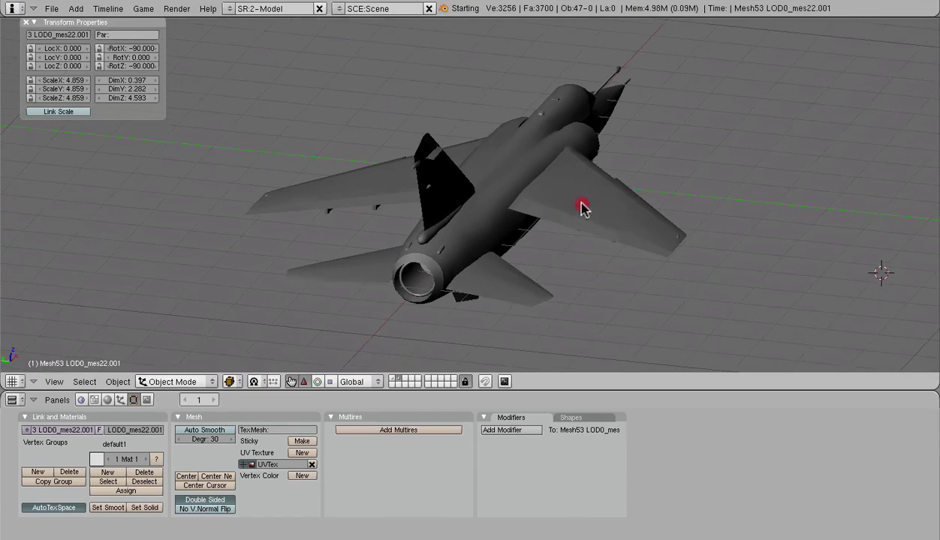
mouse_move(583, 205)
middle_mouse_down()
mouse_move(588, 225)
mouse_move(396, 114)
mouse_move(298, 117)
mouse_move(243, 185)
mouse_move(197, 197)
middle_mouse_up()
mouse_move(514, 325)
middle_mouse_down()
mouse_move(448, 227)
mouse_move(397, 228)
mouse_move(406, 217)
middle_mouse_up()
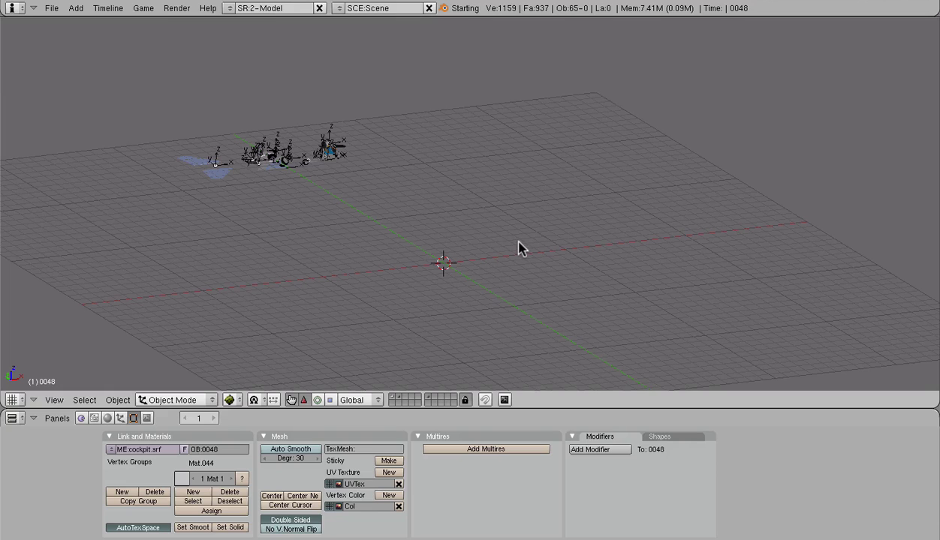
Examine the example aircraft's separate moving parts, including its landing gear and cockpit with pilot.
mouse_move(516, 244)
middle_mouse_down()
mouse_move(440, 254)
mouse_move(257, 208)
mouse_move(287, 201)
mouse_move(286, 224)
middle_mouse_up()
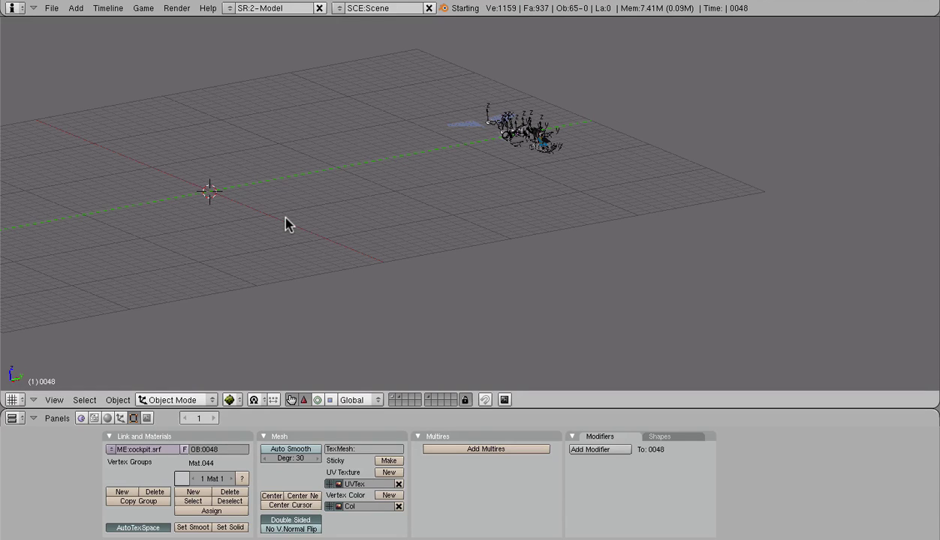
mouse_move(367, 185)
middle_mouse_down("shift")
mouse_move(440, 241)
mouse_move(457, 237)
mouse_move(480, 201)
mouse_move(457, 209)
mouse_move(445, 241)
mouse_move(430, 243)
middle_mouse_up("shift")
scroll(517, 182, "down", 4)
middle_click_drag(189, 277, 521, 277, "shift")
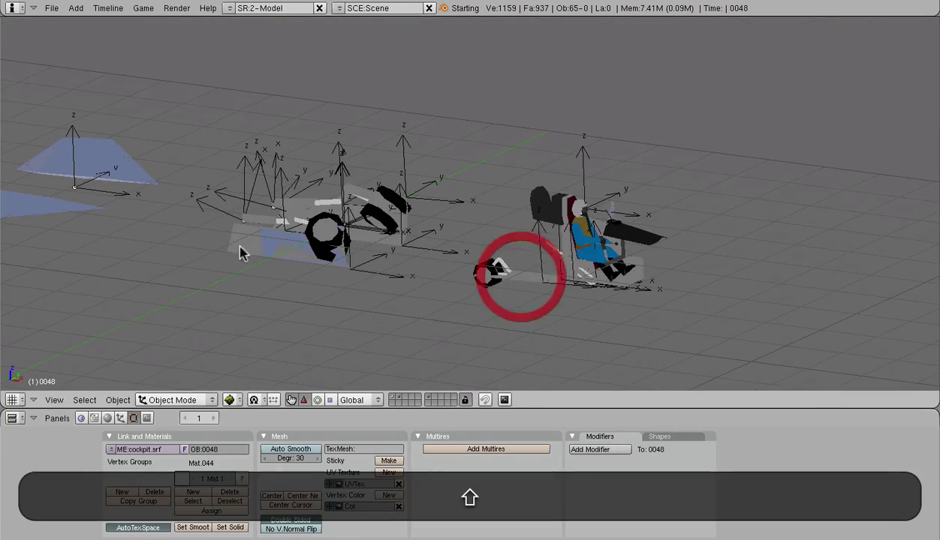
middle_click_drag(454, 294, 527, 270, "shift")
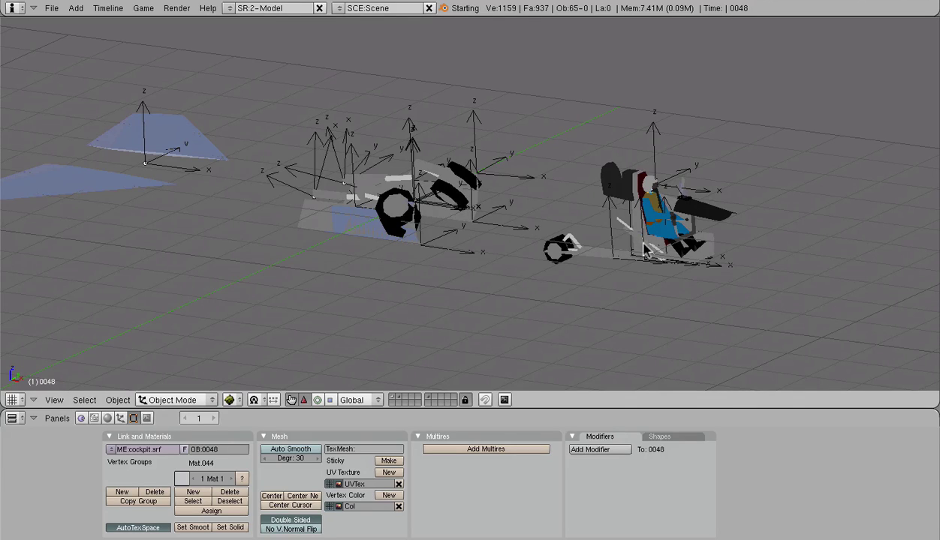
Select the example aircraft's right elevator, then deselect everything.
middle_click_drag(304, 193, 647, 206, "shift")
scroll(525, 188, "up", 3)
right_click(390, 177, "shift")
scroll(554, 245, "down", 5)
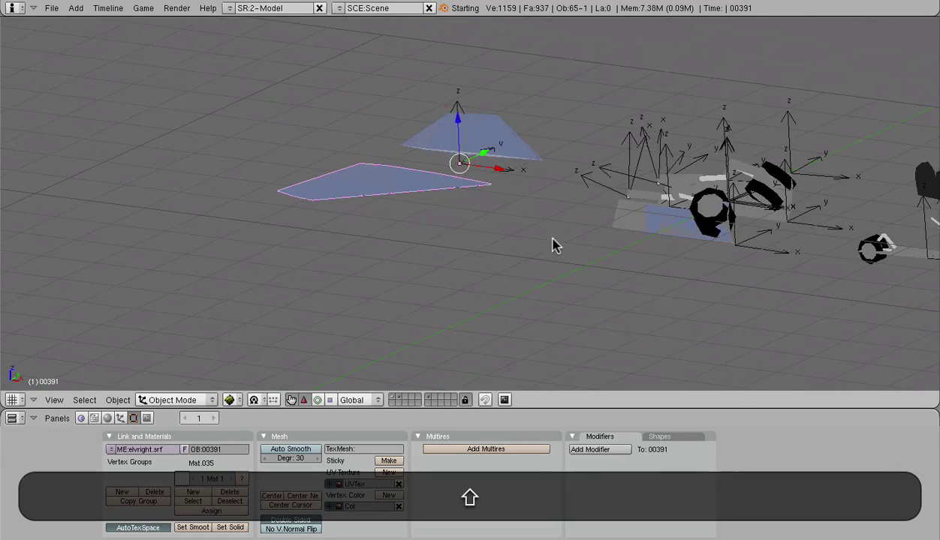
key("a")
Advance the animation frame by frame to frame 56, watching the elevators and landing gear move.
scroll(446, 257, "down", 3)
middle_click_drag(347, 250, 845, 249)
scroll(678, 276, "up", 3)
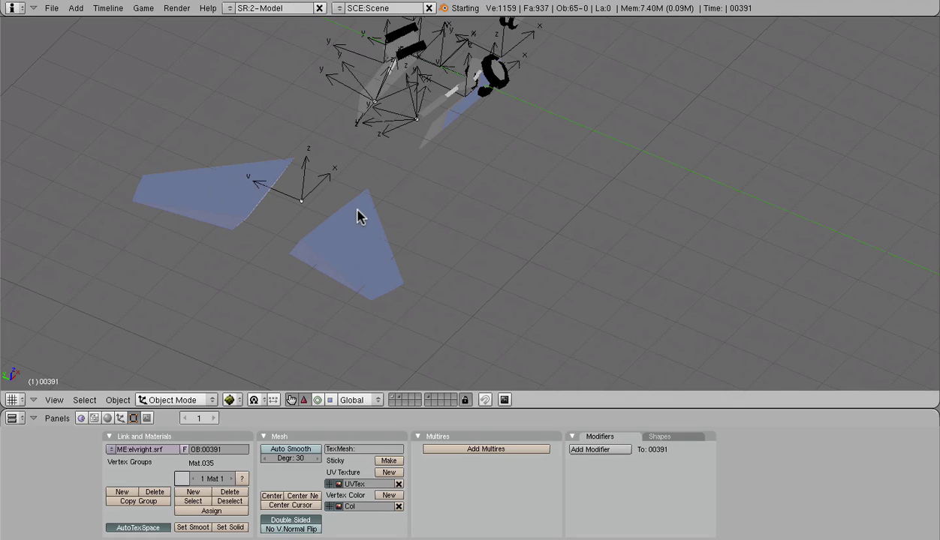
key("Right")
key("Right")
key("Right")
key("Right")
key("Right")
key("Right")
key("Right")
key("Right")
key("Right")
key("Right")
key("Right")
key("Right")
key("Right")
key("Right")
key("Right")
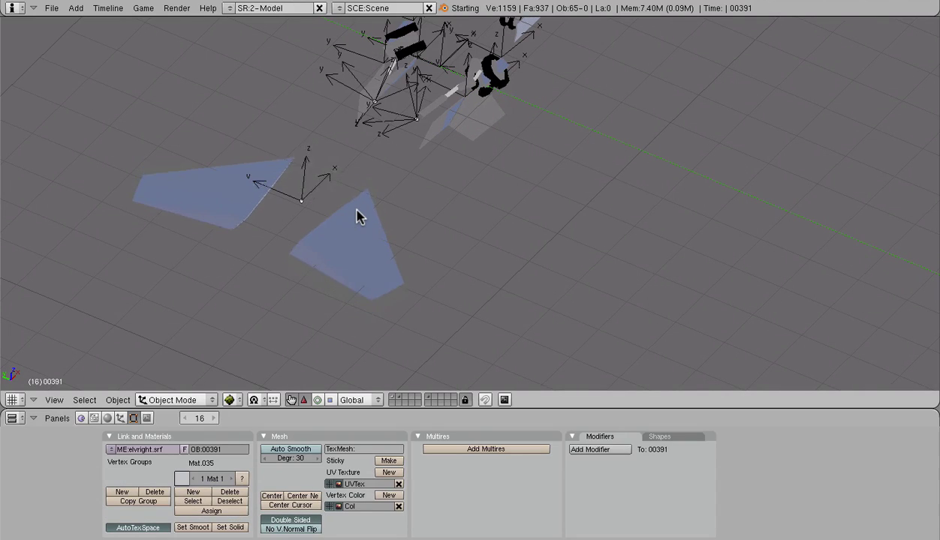
key("Right")
key("Right")
key("Right")
key("Right")
key("Right")
key("Right")
key("Right")
key("Right")
key("Right")
key("Right")
key("Right")
key("Right")
key("Right")
key("Right")
key("Right")
key("Right")
key("Right")
key("Right")
key("Right")
key("Right")
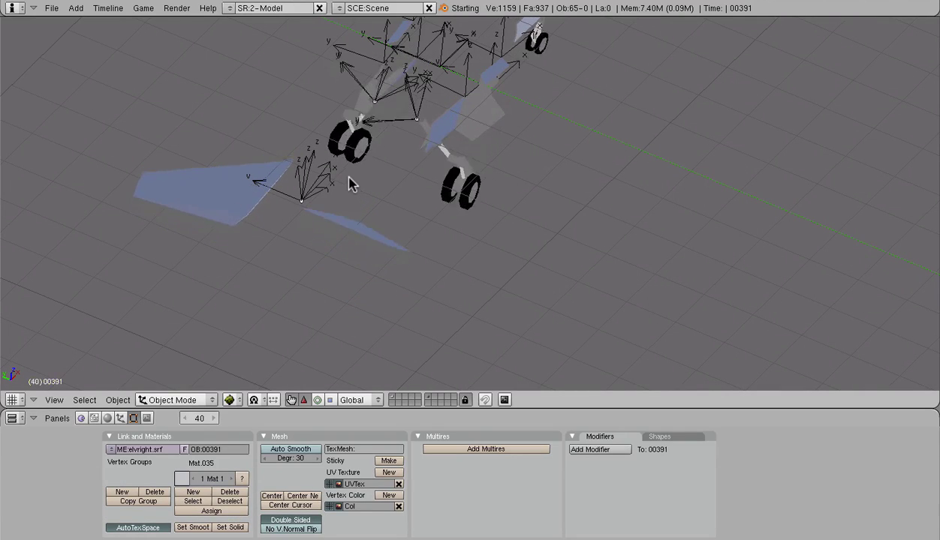
key("Right")
key("Right")
key("Right")
key("Right")
key("Right")
key("Right")
key("Right")
key("Right")
key("Right")
key("Right")
key("Right")
key("Right")
scroll(443, 228, "down", 4)
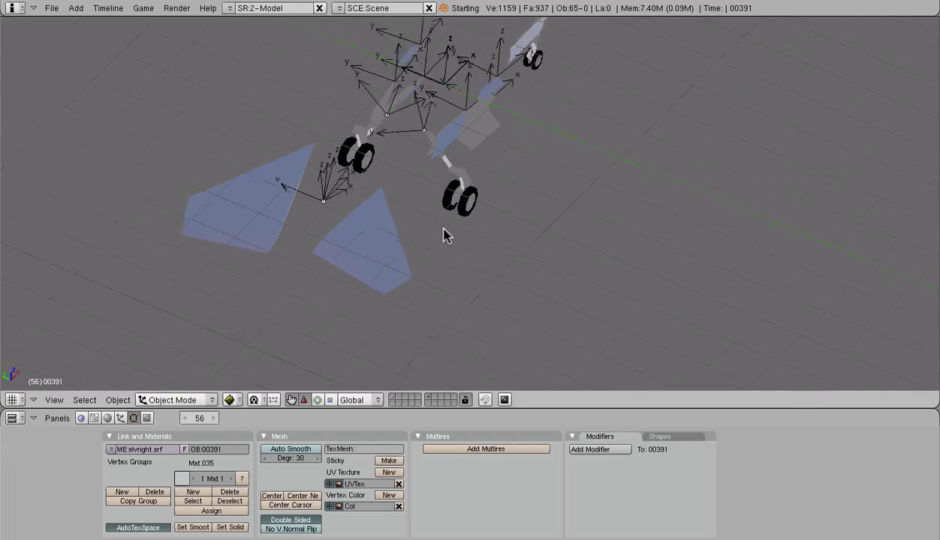
middle_click_drag(390, 254, 319, 193)
scroll(429, 231, "up", 4)
Rewind the animation to frame 1 and look over the whole set of parts.
key("Down")
key("Down")
key("Down")
key("Down")
key("Down")
key("Down")
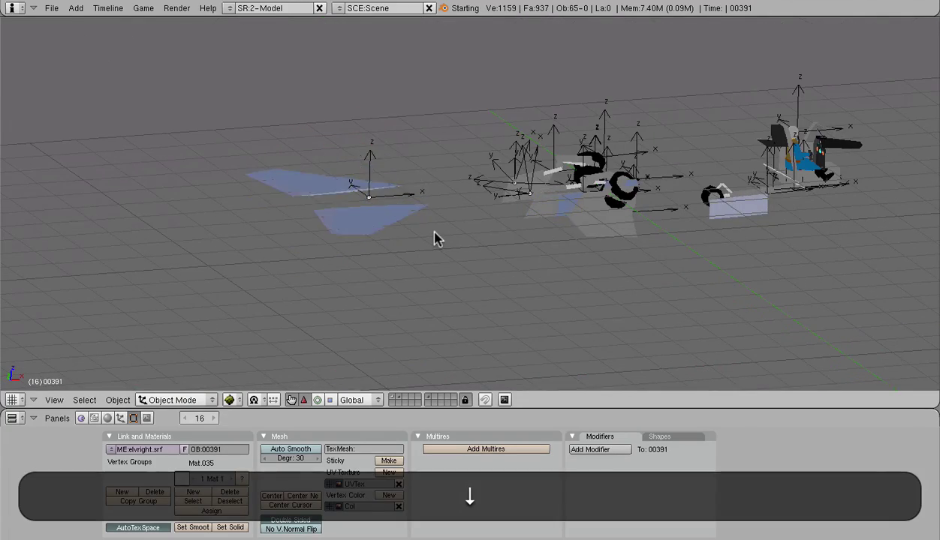
scroll(429, 234, "down", 4)
middle_click_drag(386, 255, 650, 224)
scroll(481, 278, "up", 5)
scroll(332, 263, "down", 5)
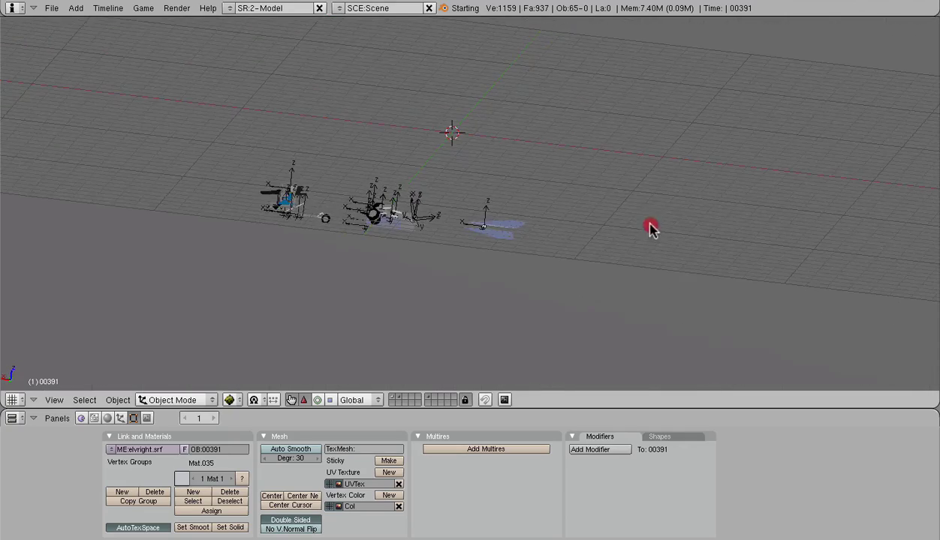
scroll(638, 227, "up", 5)
scroll(600, 230, "down", 5)
middle_click_drag(422, 228, 333, 225)
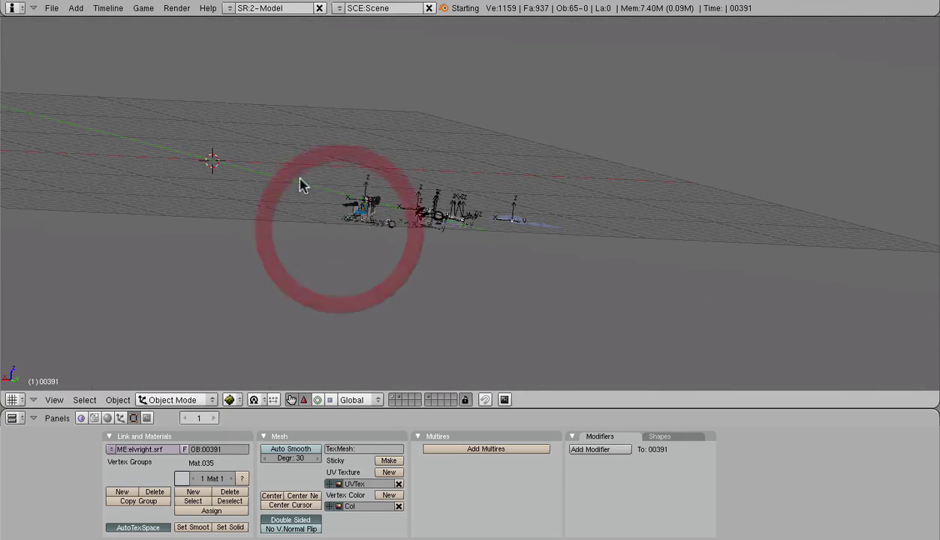
middle_click_drag(437, 198, 398, 230)
scroll(394, 227, "up", 5)
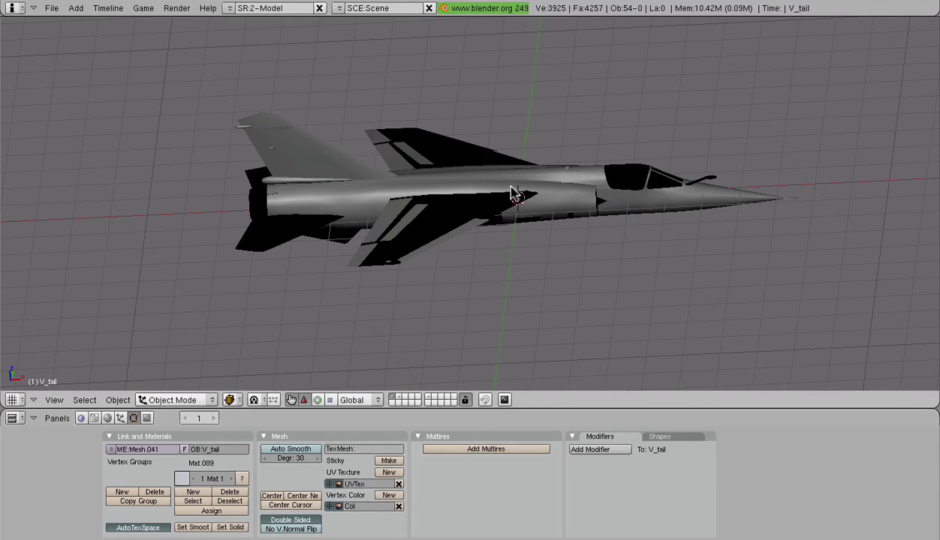
Try to clear the jet's dark wing shading by entering and leaving Edit Mode on wings.001.
scroll(518, 187, "down", 3)
mouse_move(445, 293)
middle_mouse_down()
mouse_move(468, 257)
mouse_move(587, 249)
middle_mouse_up()
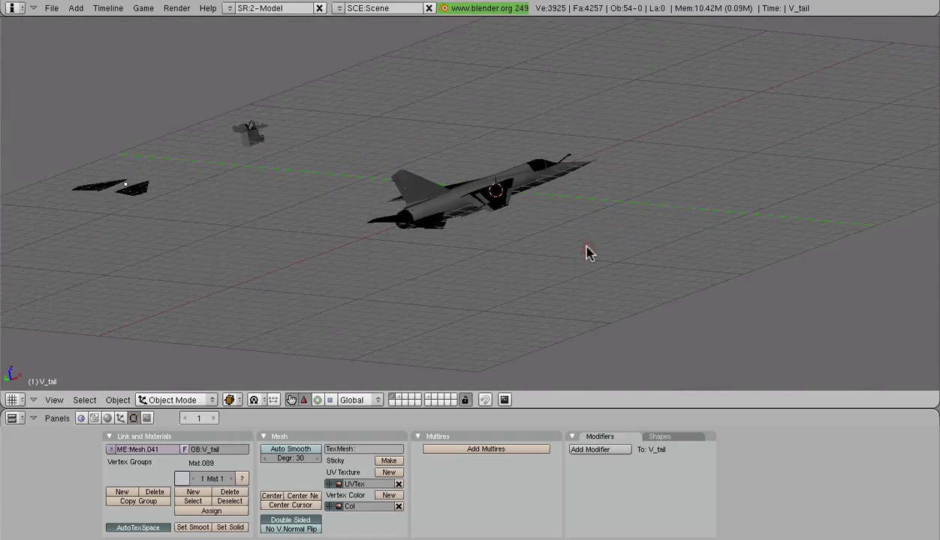
scroll(572, 248, "up", 6)
right_click(550, 178)
key("Tab")
key("Tab")
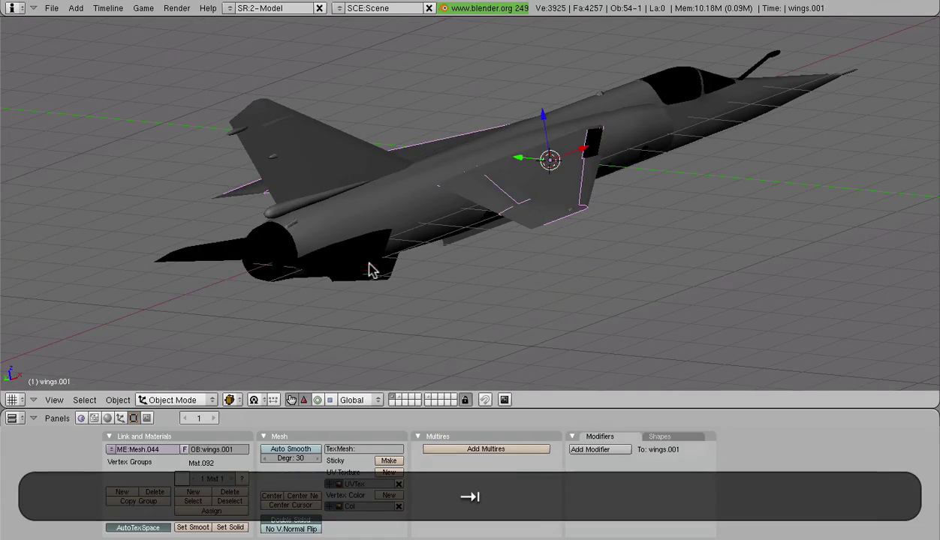
Refresh the shading of the inner nozzle ring and the tail pipe by entering and leaving Edit Mode on each.
right_click(284, 256)
right_click(273, 200)
right_click(270, 238)
key("Tab")
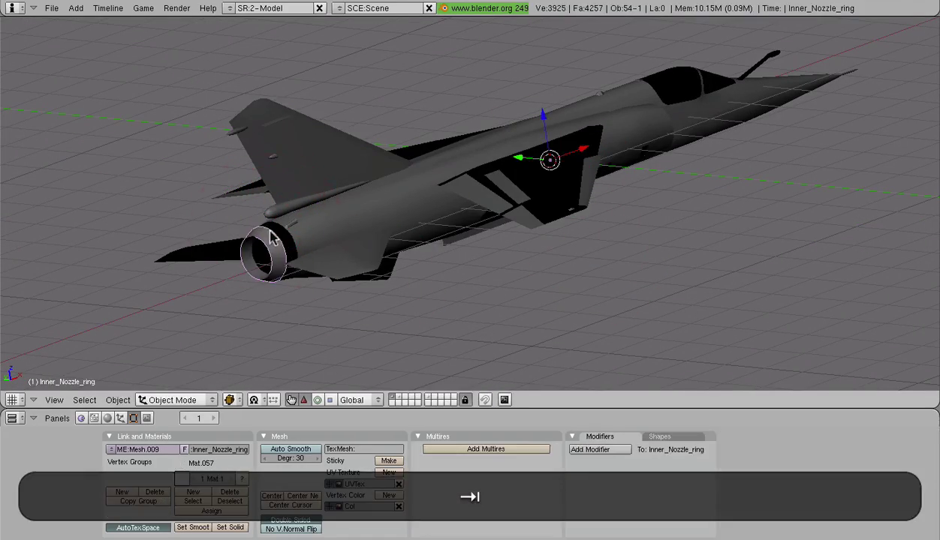
key("Tab")
right_click(216, 248)
right_click(254, 254)
key("Tab")
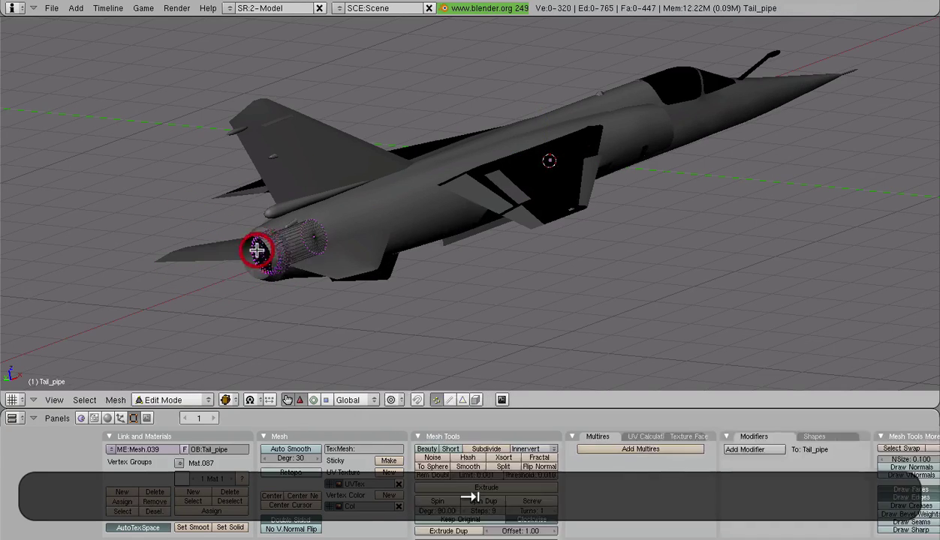
key("Tab")
Delete the duplicate wing mesh wings.001 that overlaps the original wings.
right_click(392, 275)
right_click(566, 182)
key("Tab")
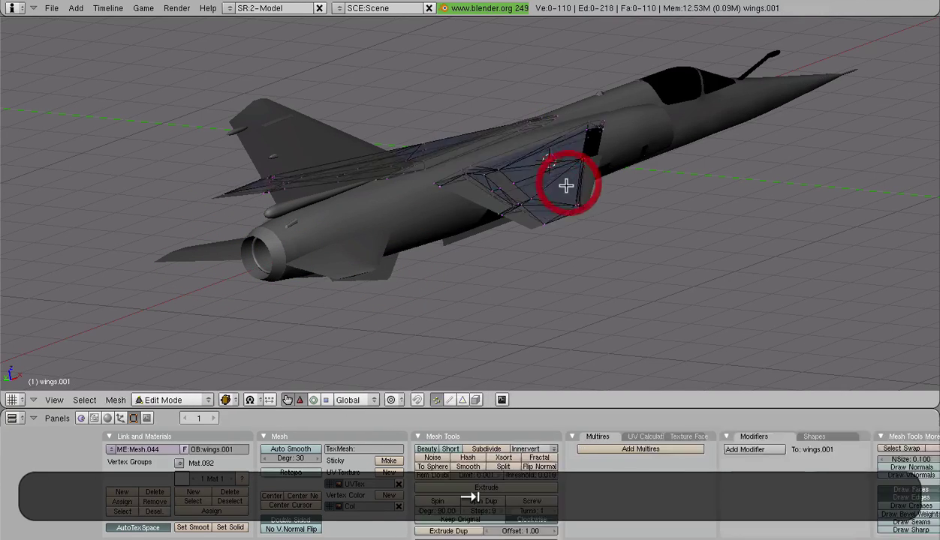
key("Tab")
right_click(593, 148)
right_click(577, 171)
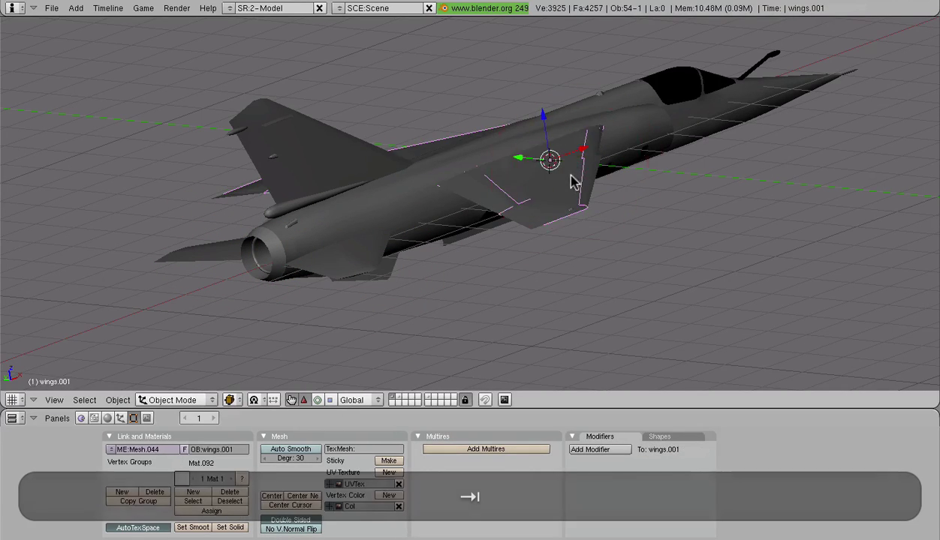
right_click(571, 176)
right_click(570, 175)
right_click(570, 175)
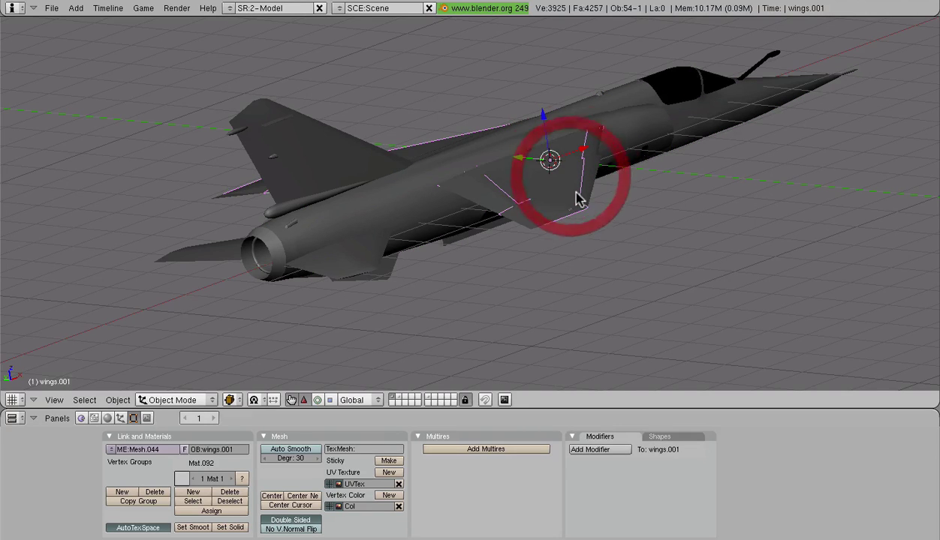
key("x")
left_click(562, 193)
Refresh the remaining wings object through Edit Mode, then deselect everything.
right_click(560, 191)
key("Tab")
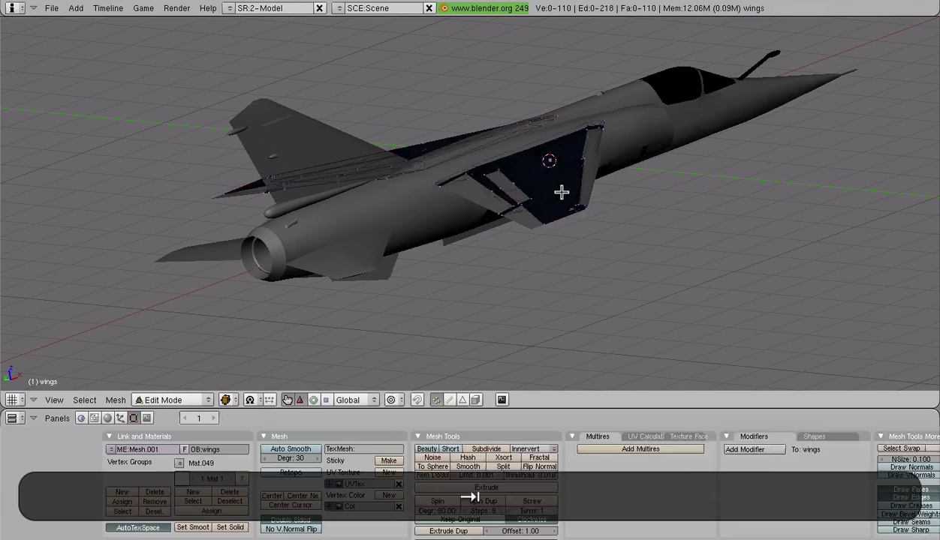
key("Tab")
key("a")
Refresh the dark leading-edge flaps on the left wing, including Left_front_flap_outer, by entering and leaving Edit Mode.
mouse_move(659, 192)
middle_mouse_down()
mouse_move(516, 269)
mouse_move(525, 262)
middle_mouse_up()
middle_click_drag(566, 238, 406, 312, "shift")
scroll(406, 317, "up", 2)
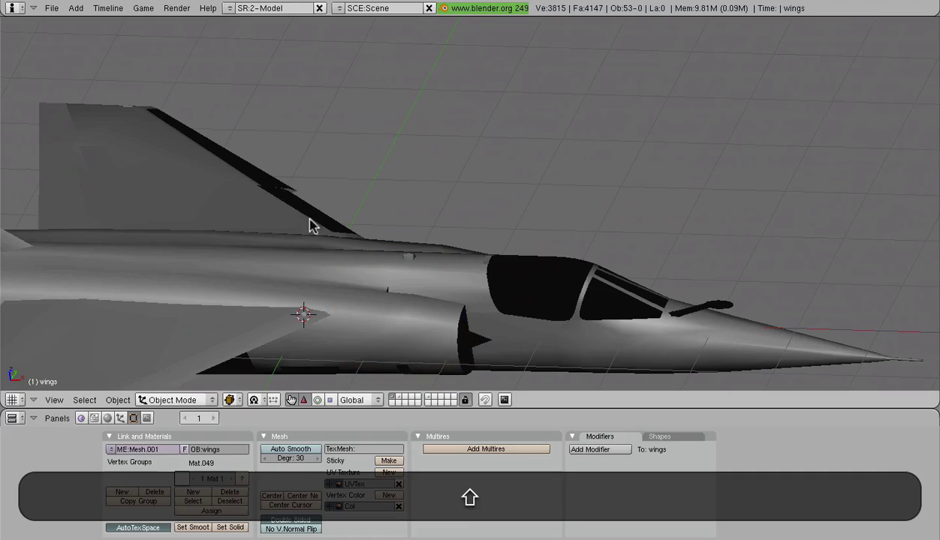
right_click(310, 211)
key("Tab")
key("Tab")
right_click(262, 169)
key("Tab")
key("Tab")
scroll(267, 180, "down", 3)
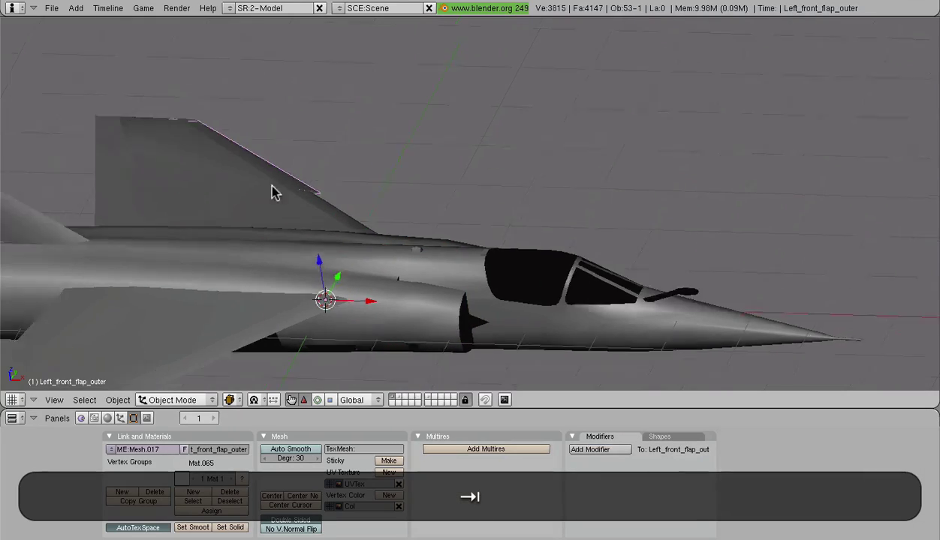
Refresh the dark right landing gear doors under the fuselage, including Right_gear_door_2 and Right_gear_door_3, through Edit Mode.
middle_click_drag(273, 193, 330, 117)
right_click(321, 153)
key("Tab")
key("Tab")
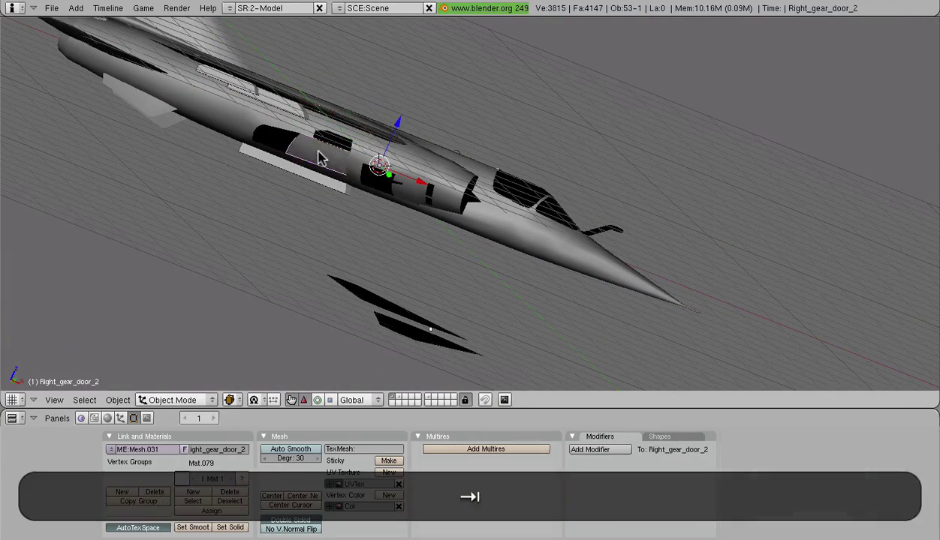
right_click(335, 143)
key("Tab")
key("Tab")
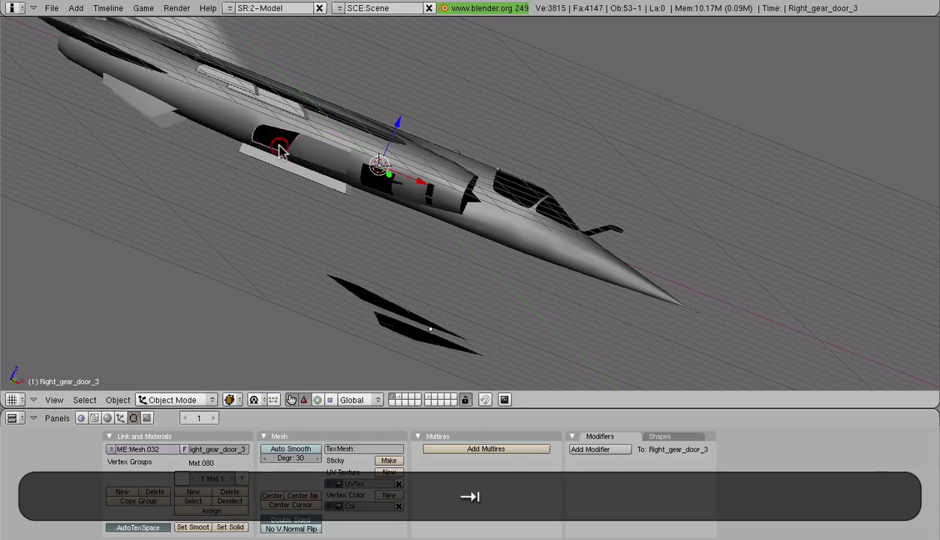
key("Tab")
key("Tab")
Refresh the shading of the right air brake and the AB_intake_cover by entering and leaving Edit Mode.
right_click(376, 178)
key("Tab")
key("Tab")
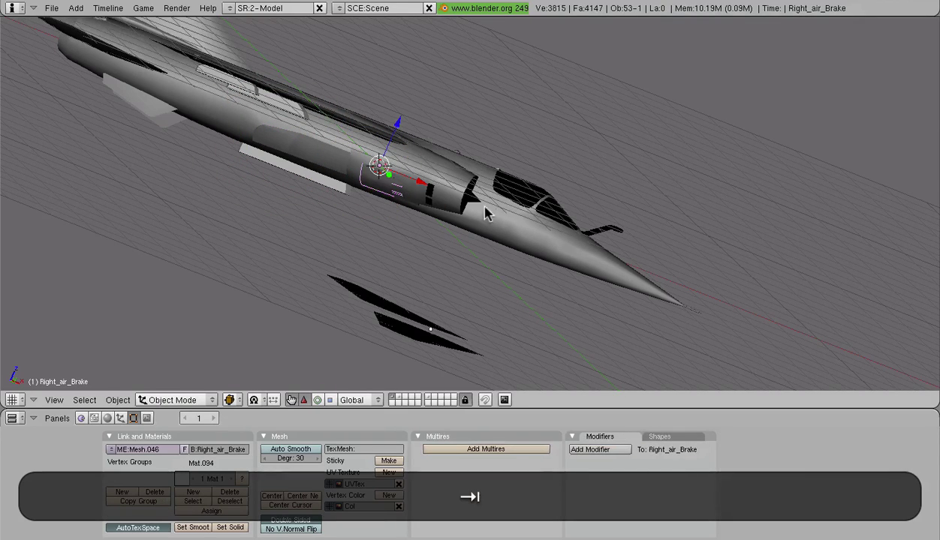
right_click(428, 194)
right_click(427, 197)
key("Tab")
key("Tab")
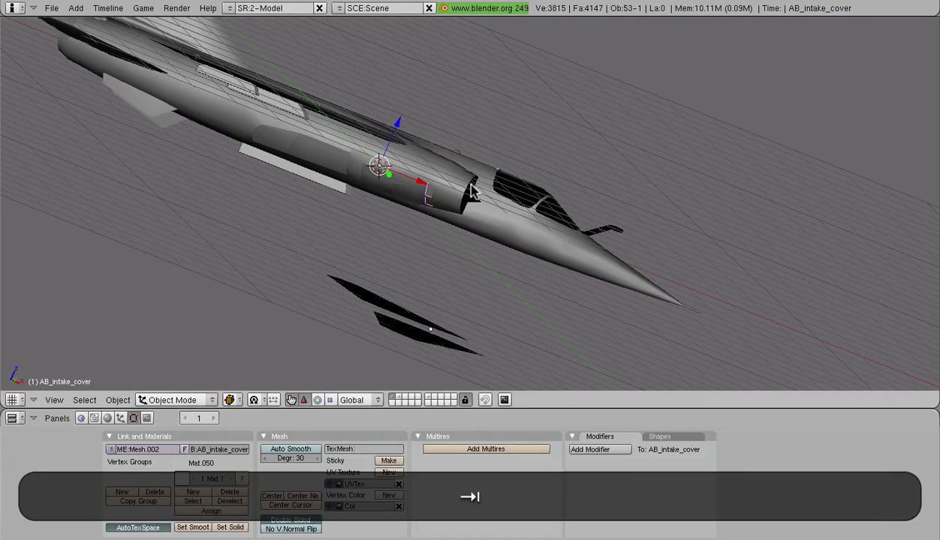
Refresh the dark engine intake parts, including the intake spike, by entering and leaving Edit Mode on each.
right_click(429, 201)
key("Tab")
key("Tab")
scroll(422, 203, "up", 4)
right_click(407, 167)
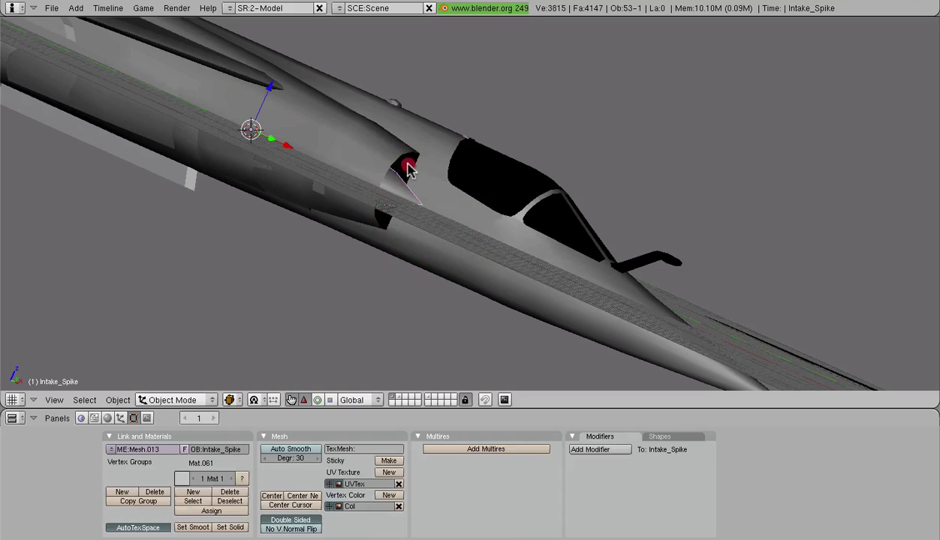
key("Tab")
key("Tab")
middle_click_drag(412, 164, 283, 199)
right_click(211, 193)
key("Tab")
key("Tab")
Refresh the shading of the canopy glass and the fuselage by entering and leaving Edit Mode.
right_click(341, 204)
key("Tab")
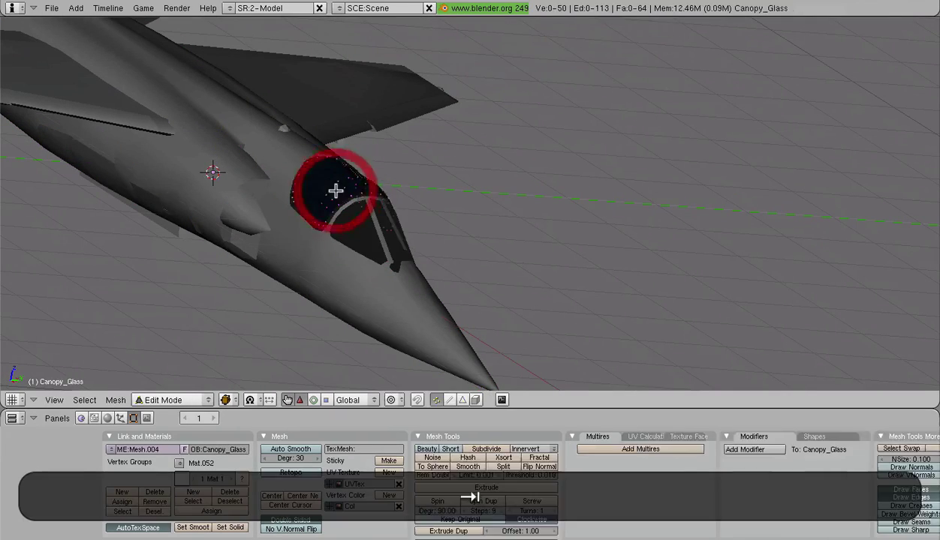
key("Tab")
right_click(356, 209)
right_click(355, 201)
key("Tab")
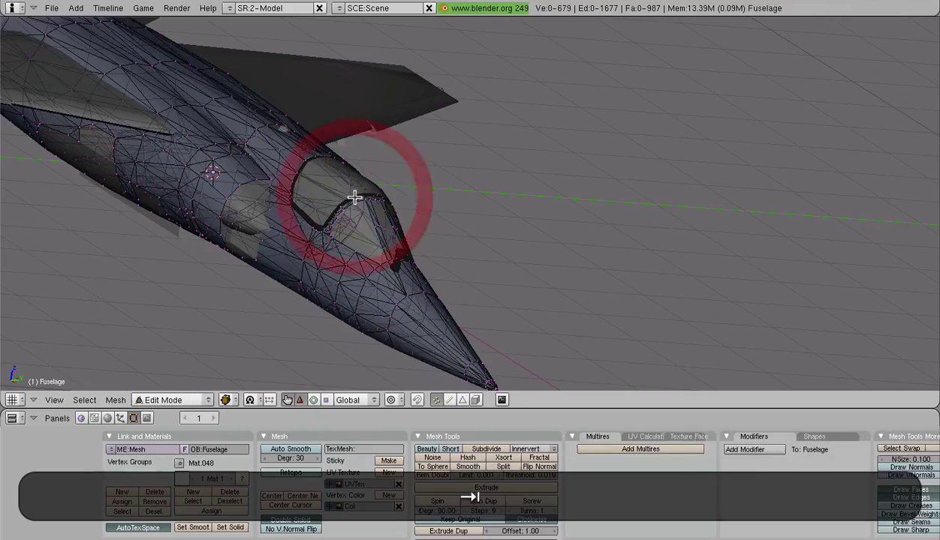
key("Tab")
Refresh the overlapping cockpit parts, including cockpit_insides, by entering and leaving Edit Mode.
right_click(355, 202)
key("Tab")
key("Tab")
right_click(355, 201)
key("Tab")
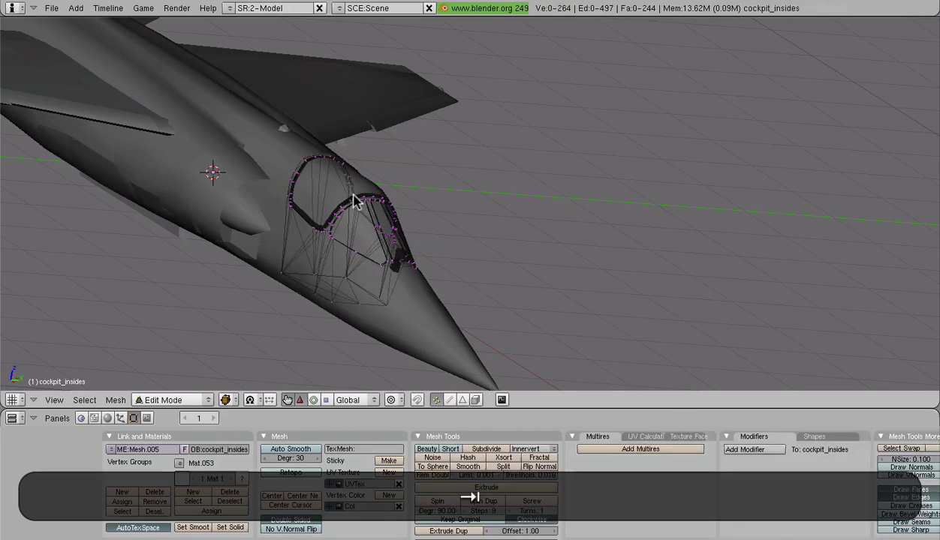
key("Tab")
Refresh the dark canopy frame through Edit Mode and select the fuel probe in front of the windshield.
right_click(355, 202)
right_click(355, 201)
right_click(355, 201)
scroll(353, 199, "up", 4)
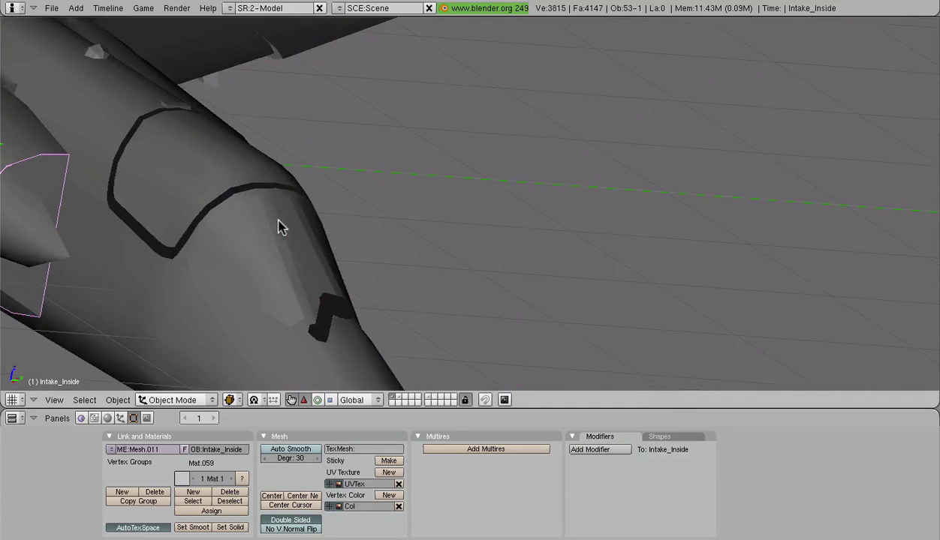
right_click(164, 241)
key("Tab")
key("Tab")
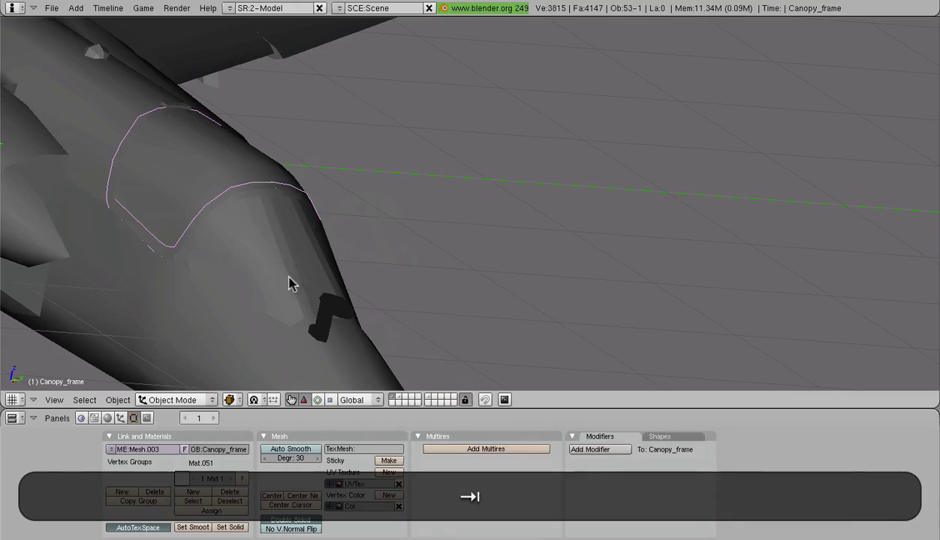
right_click(331, 319)
Refresh the dark panels on the left underside, including Left_gear_door_2, by entering and leaving Edit Mode.
scroll(332, 319, "down", 3)
middle_click_drag(382, 306, 325, 94)
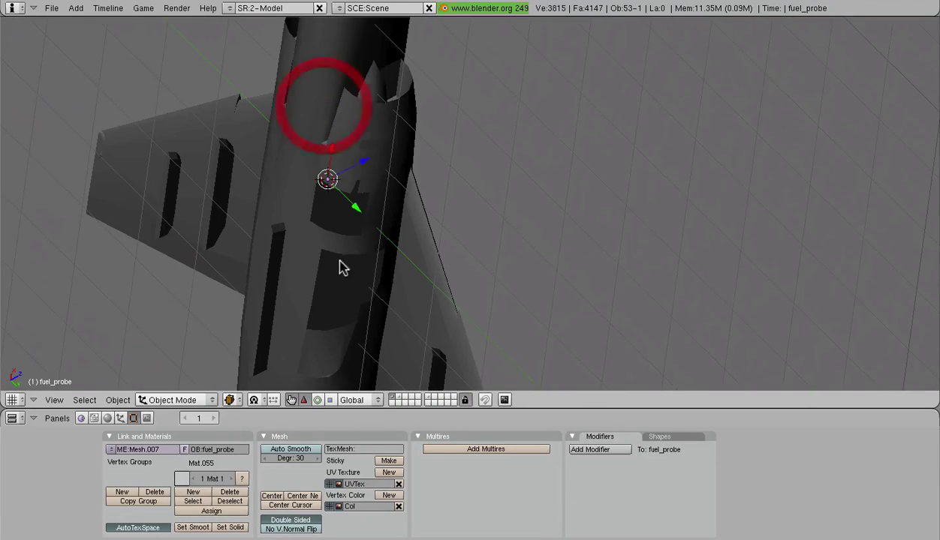
right_click(336, 230)
key("Tab")
key("Tab")
right_click(329, 287)
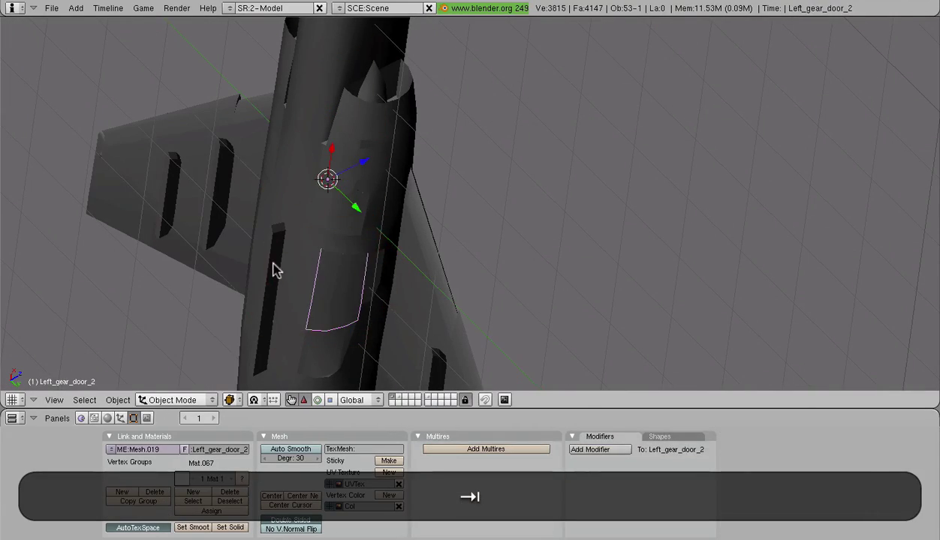
Refresh the underside pylons and Left_gear_door_1 through Edit Mode, then deselect everything.
right_click(399, 268)
middle_click_drag(398, 268, 415, 90)
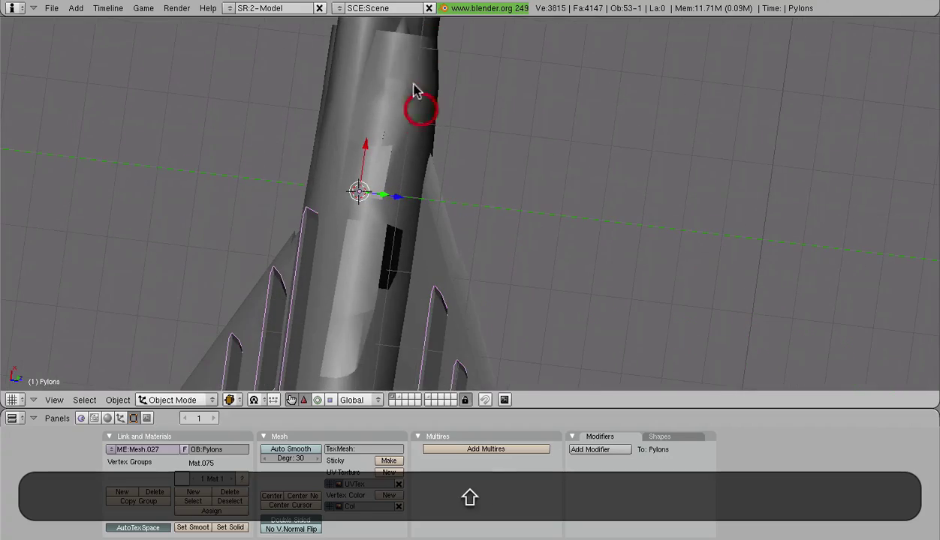
right_click(392, 255, "shift")
key("Tab")
key("Tab")
middle_click_drag(394, 252, 629, 237)
scroll(407, 154, "down", 5)
key("a")
Examine the jet from the front and sides, along with the detached parts beside it.
middle_click_drag(556, 192, 464, 184)
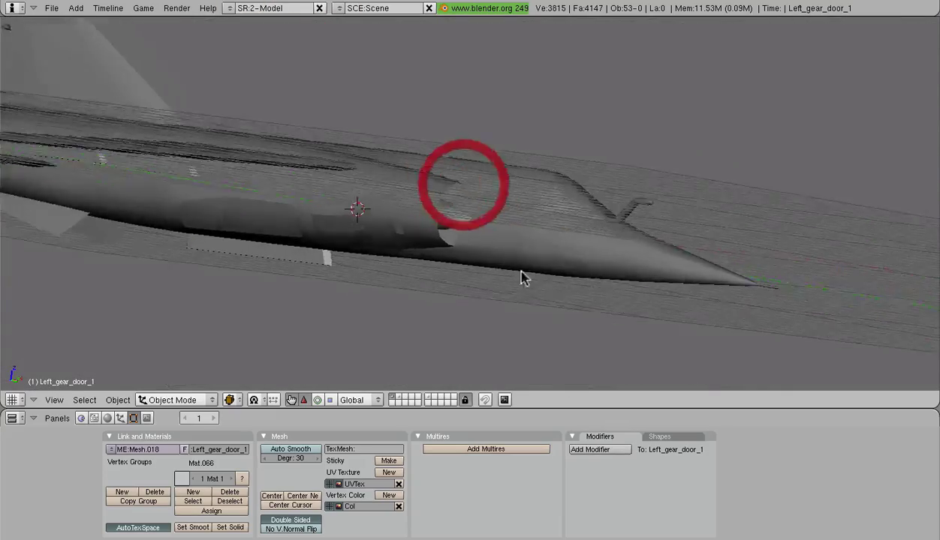
scroll(546, 219, "up", 5)
scroll(247, 106, "down", 6)
scroll(347, 213, "down", 3)
mouse_move(347, 213)
middle_mouse_down()
mouse_move(530, 92)
mouse_move(698, 296)
mouse_move(837, 248)
mouse_move(357, 247)
mouse_move(535, 237)
mouse_move(523, 256)
mouse_move(175, 262)
mouse_move(77, 248)
middle_mouse_up()
scroll(346, 234, "up", 5)
mouse_move(414, 198)
middle_mouse_down()
mouse_move(330, 148)
mouse_move(220, 109)
mouse_move(373, 140)
mouse_move(315, 210)
mouse_move(316, 235)
middle_mouse_up()
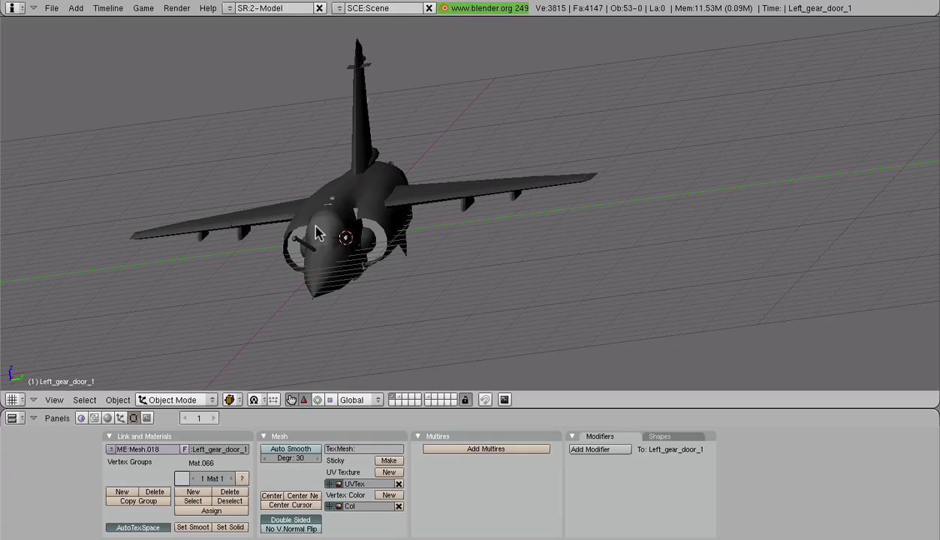
scroll(315, 227, "down", 8)
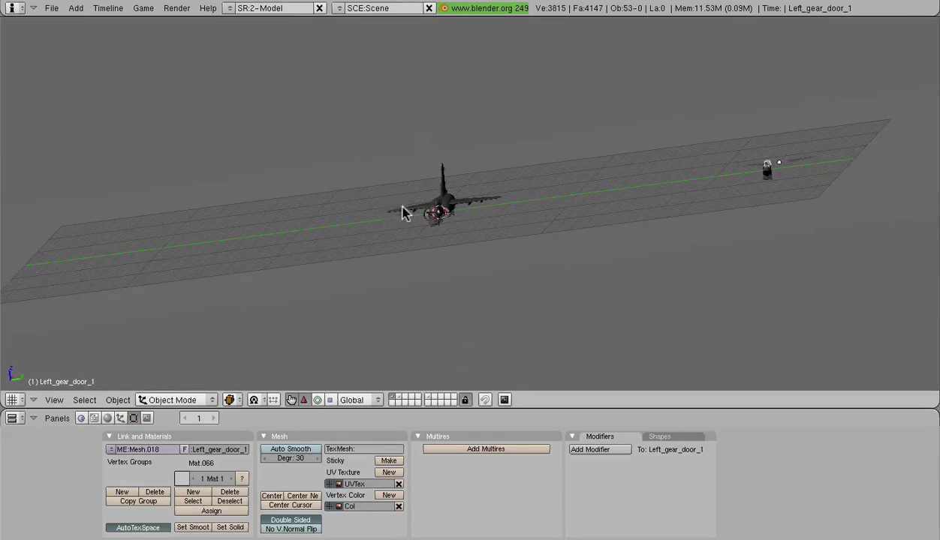
middle_click_drag(403, 210, 596, 234)
scroll(611, 243, "up", 4)
middle_click_drag(649, 207, 507, 272, "shift")
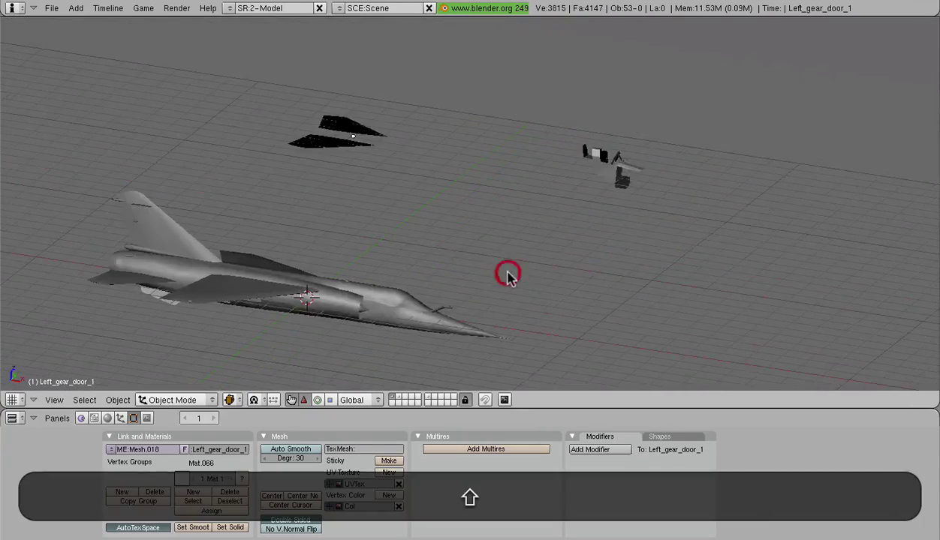
scroll(599, 238, "up", 2)
scroll(582, 245, "down", 4)
middle_click_drag(571, 244, 631, 228)
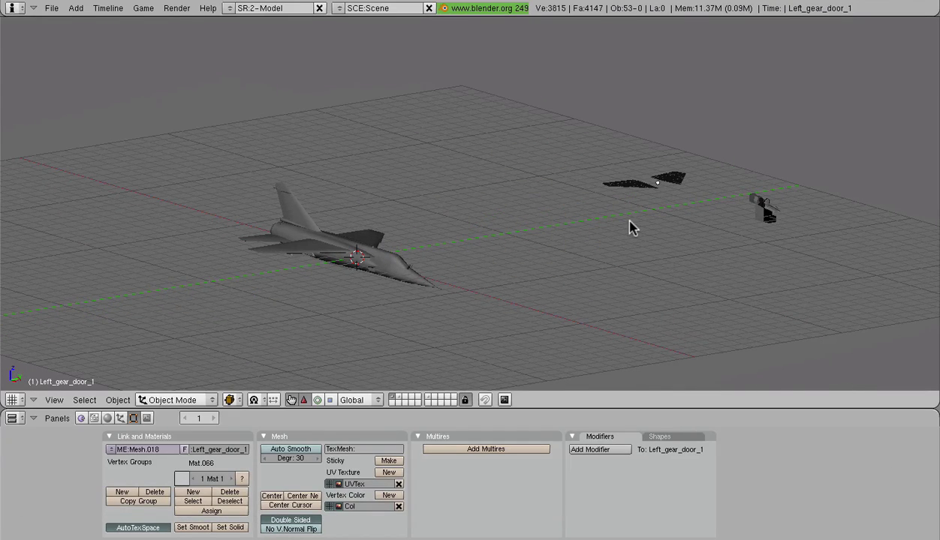